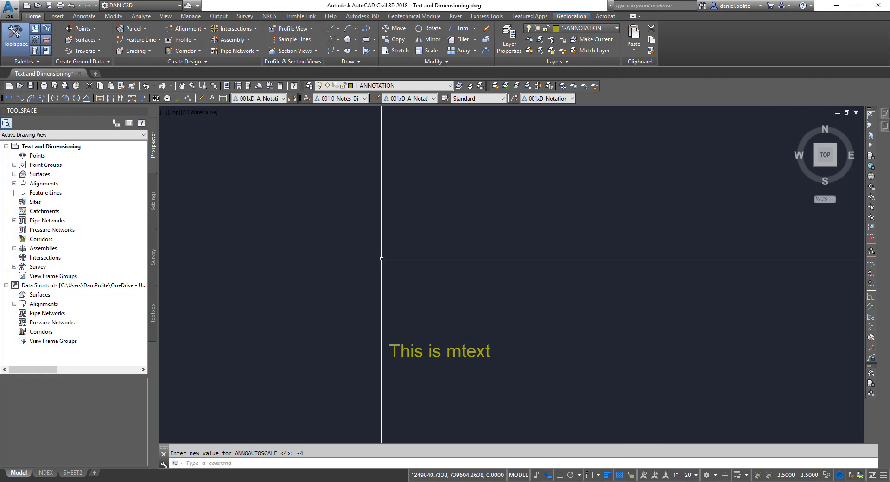
Step: Create the multiline text "This is a test of annotative scale" above the existing mtext, widening its frame to fit one line
key("Return")
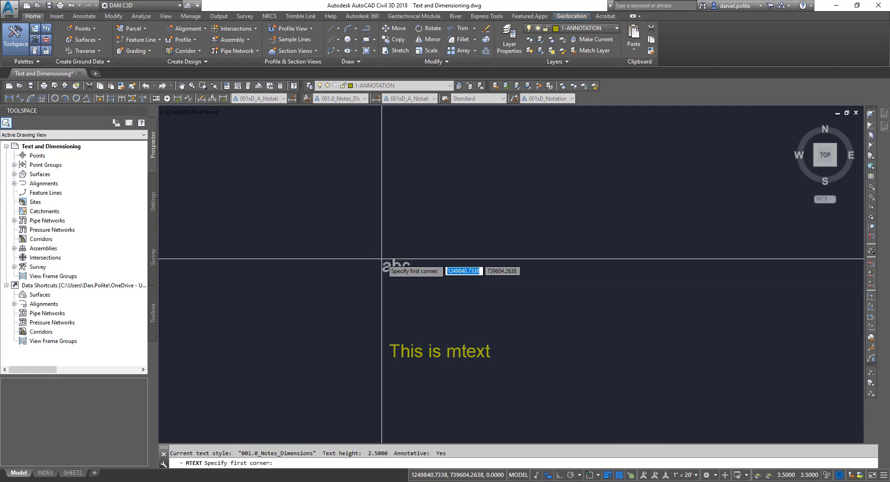
left_click(345, 235)
left_click(569, 265)
type("This")
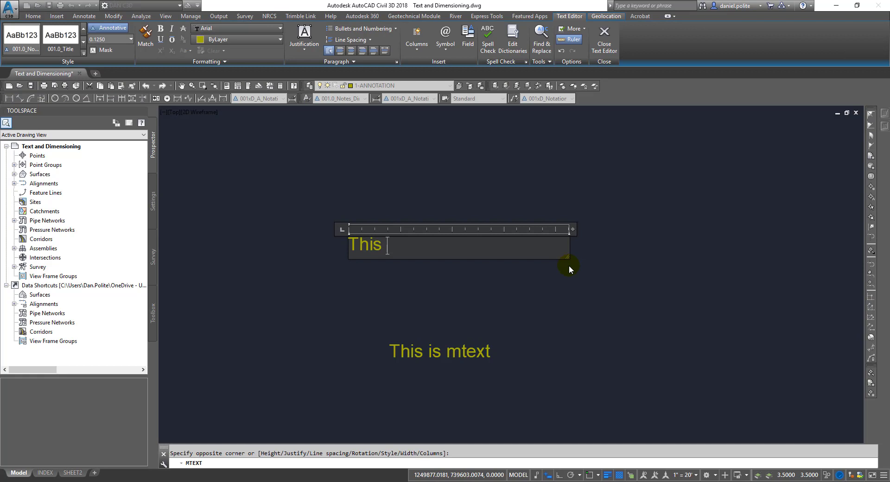
type(" is a test of ")
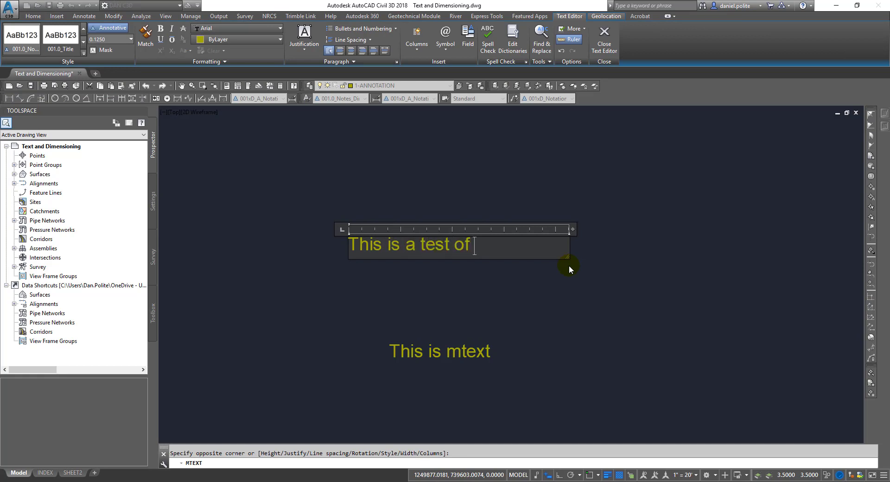
type("annotative scale")
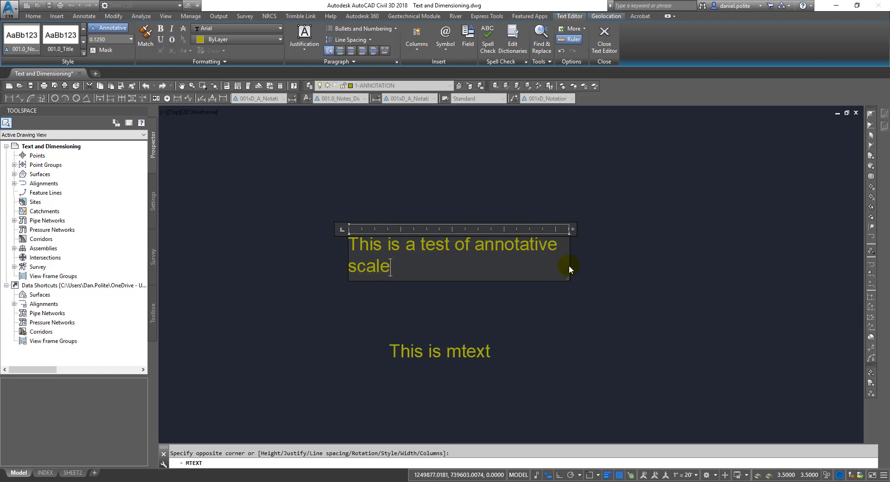
left_click_drag(572, 228, 616, 228)
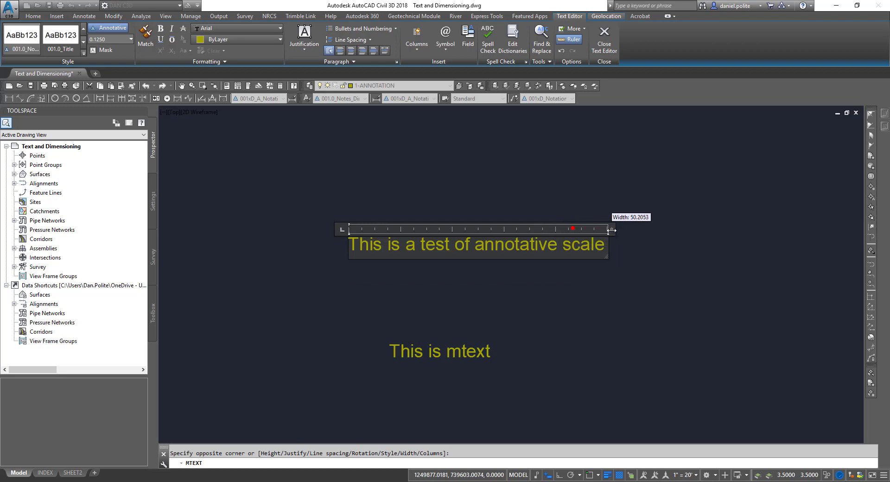
left_click(625, 278)
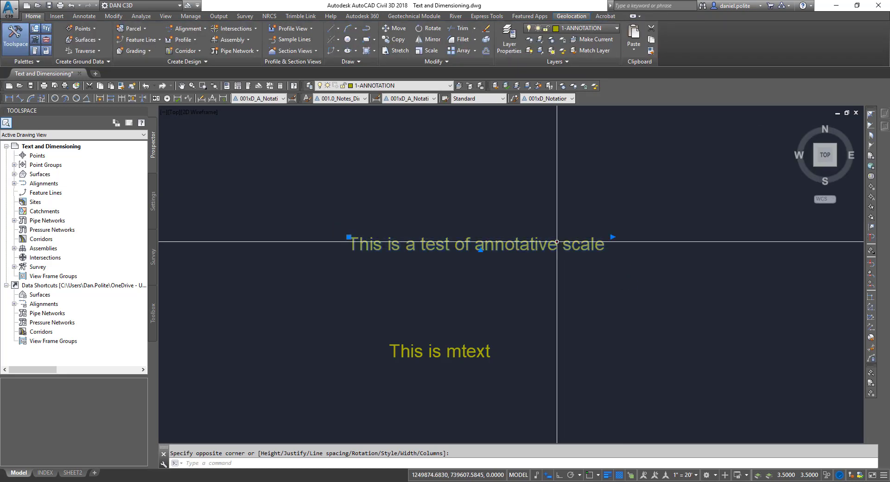
key("Escape")
key("Escape")
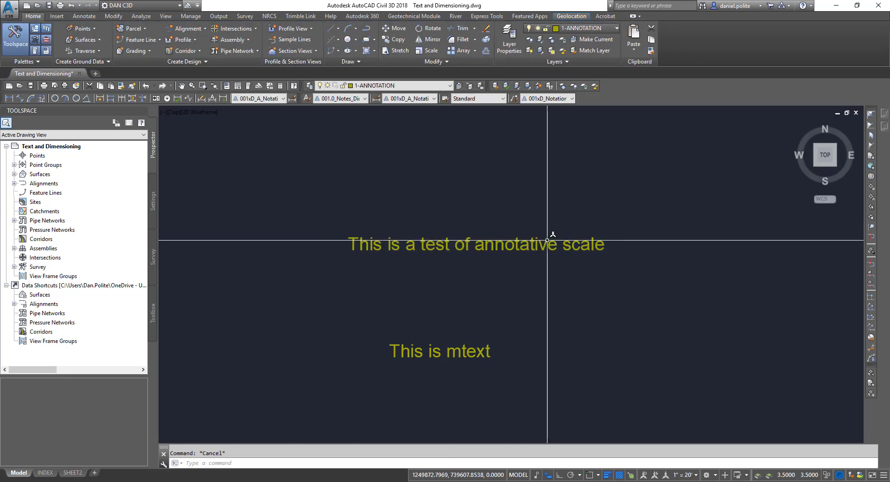
Step: Change the whole annotative scale test text to the 001xD_Notation text style, accepting the text style change
left_click(547, 240)
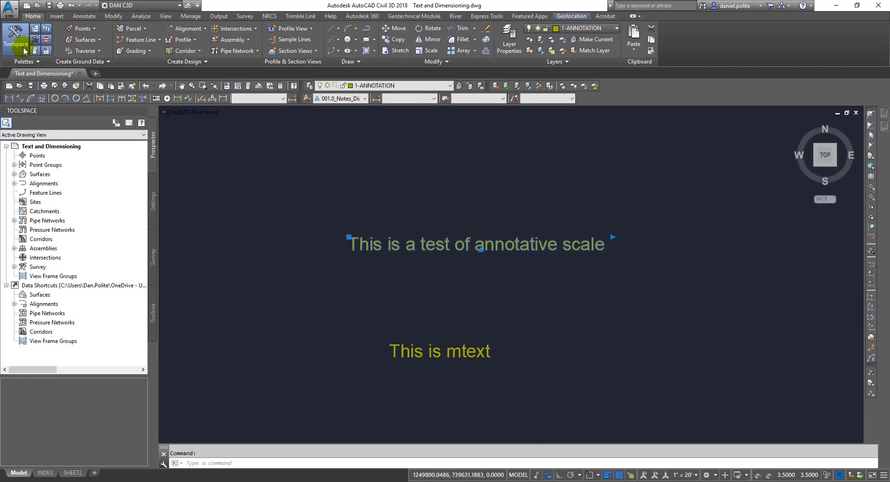
double_click(602, 245)
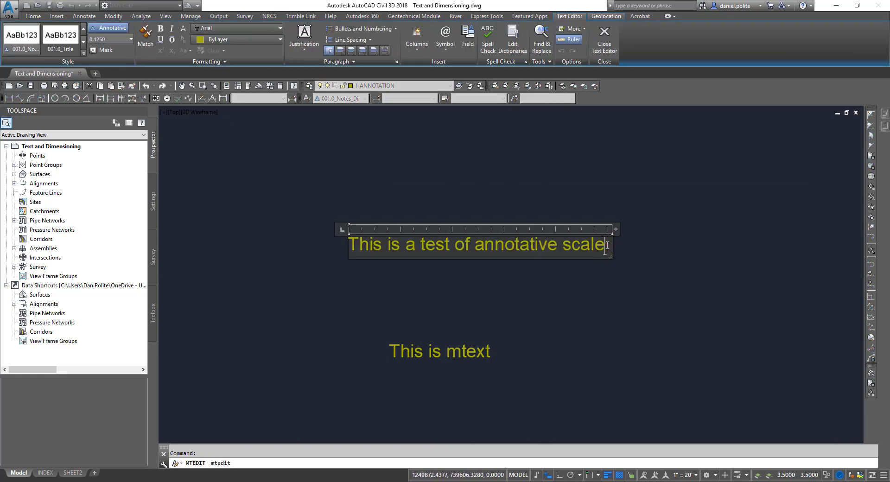
left_click_drag(606, 245, 348, 245)
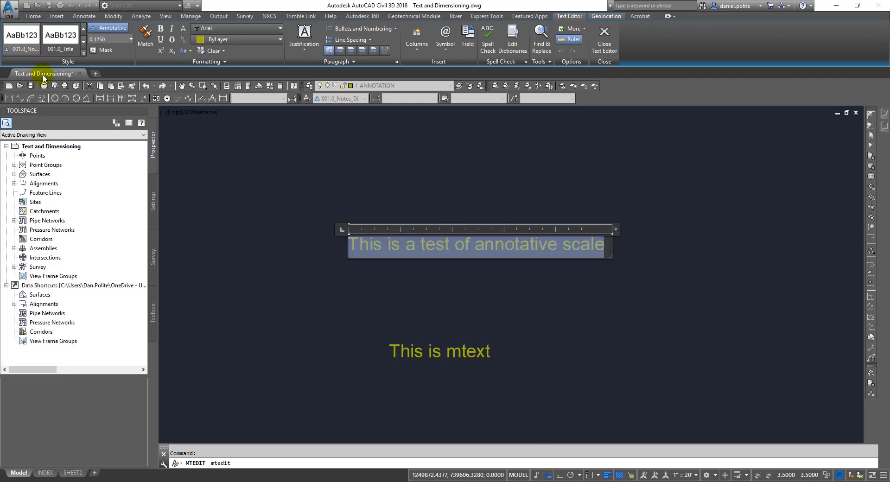
mouse_move(883, 125)
mouse_move(882, 148)
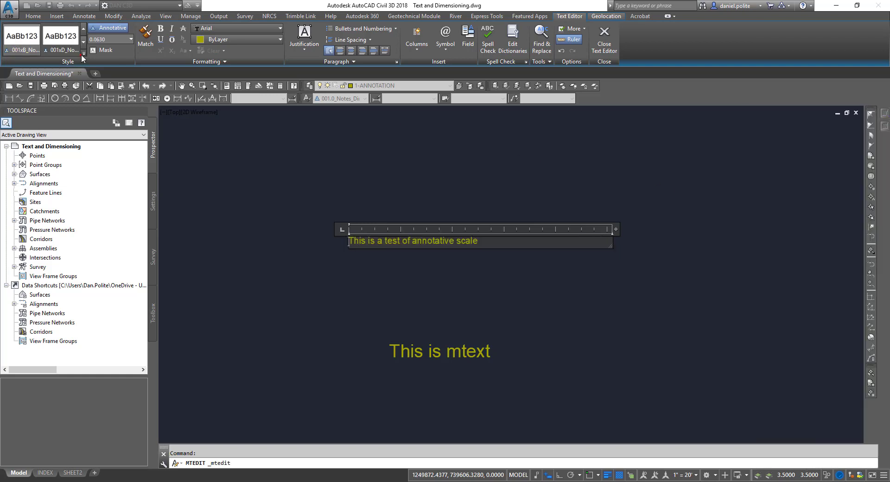
left_click(84, 52)
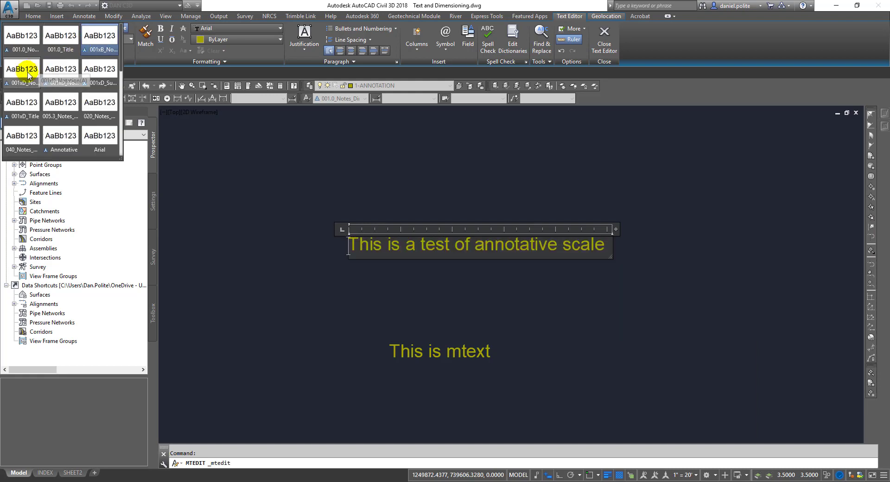
left_click(27, 74)
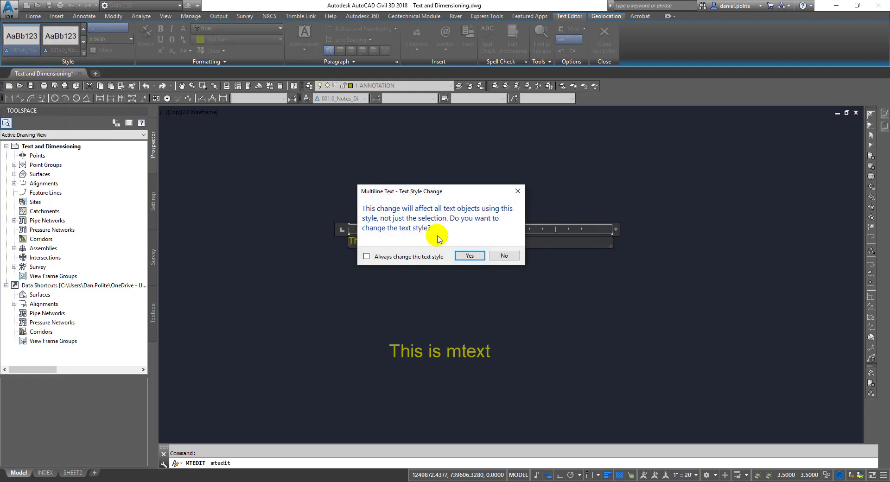
left_click(469, 255)
left_click(646, 293)
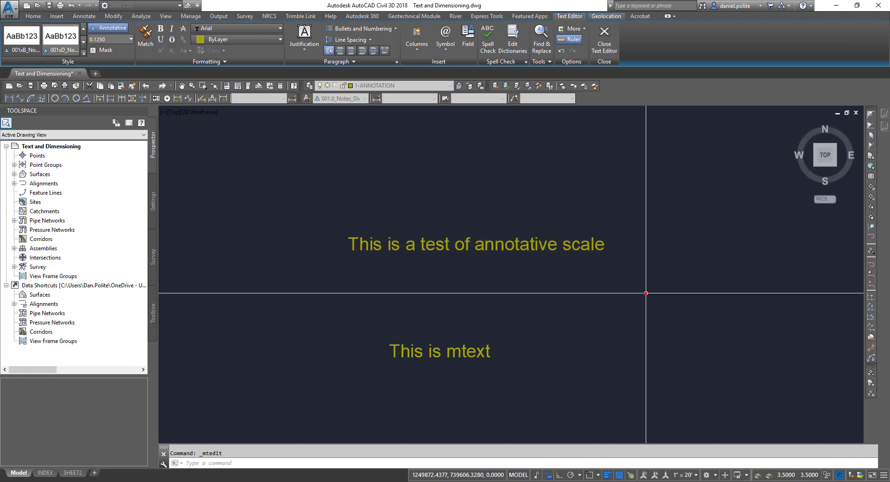
Step: Try the 001xB text style on the annotative scale test text and return it to the 001xD style
left_click(583, 245)
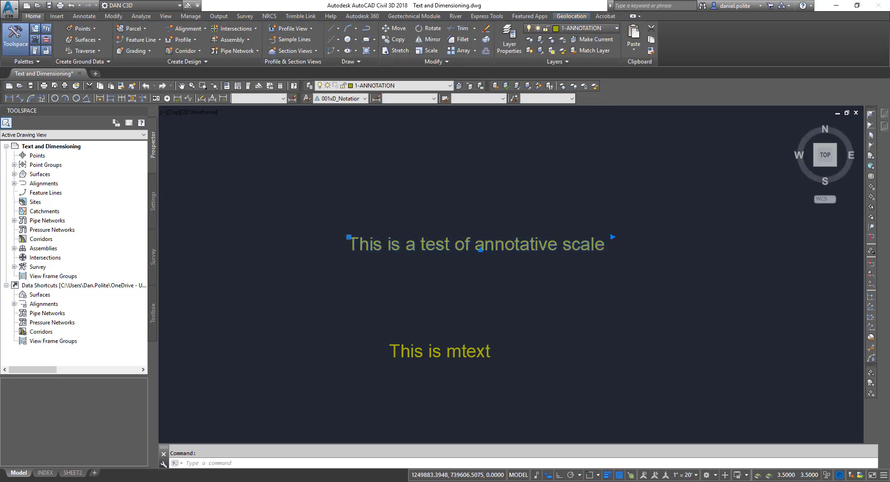
double_click(501, 222)
left_click_drag(610, 244, 346, 245)
left_click(19, 41)
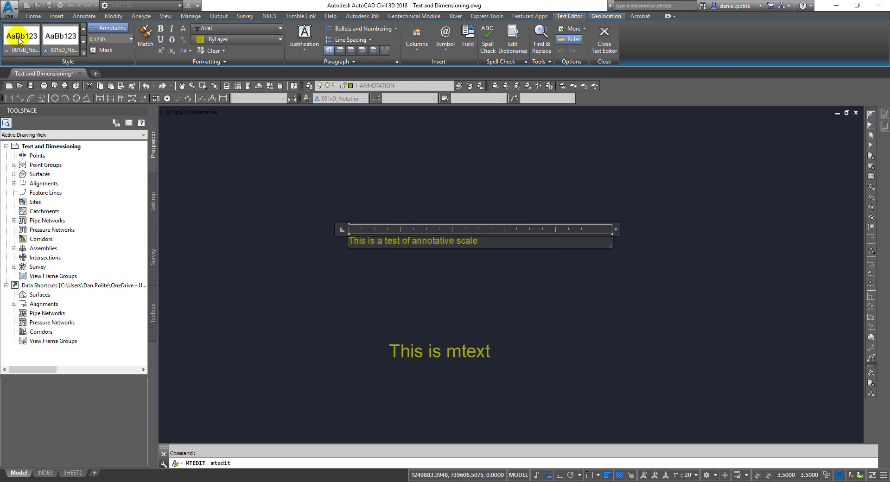
left_click(46, 54)
left_click(533, 296)
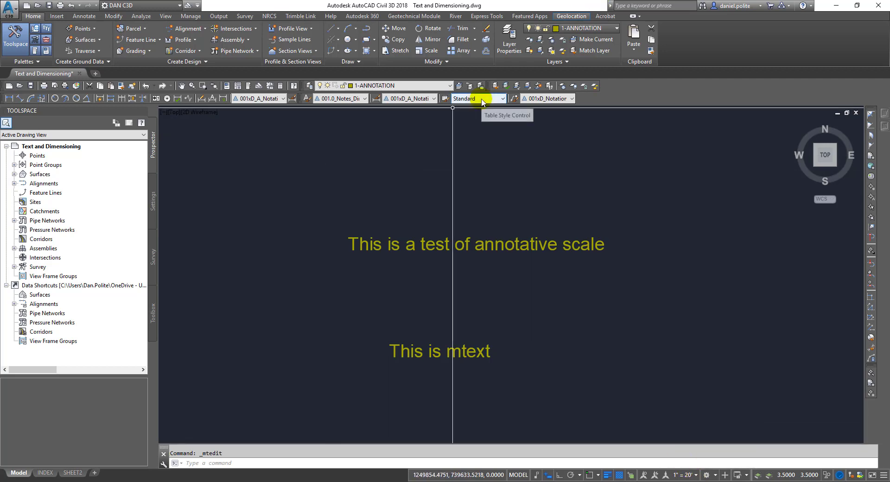
Step: Move the annotative scale test text to the 1-TEXT layer and clear the selection
left_click(450, 249)
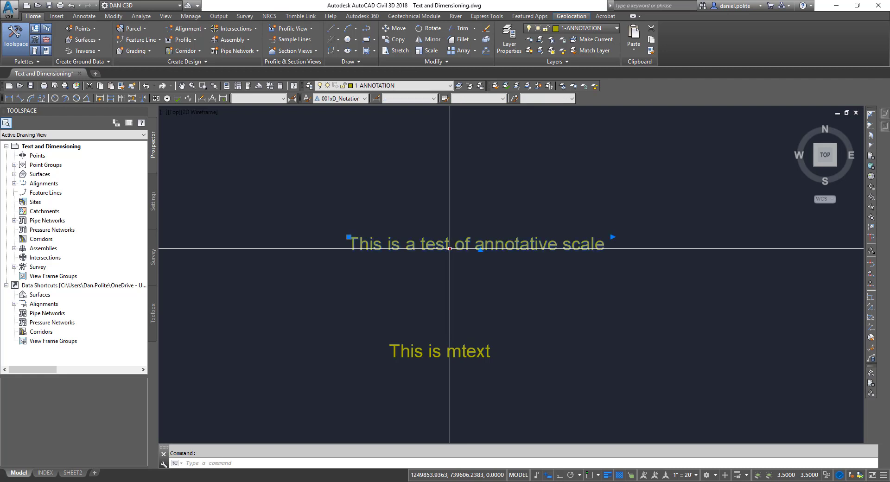
left_click(603, 29)
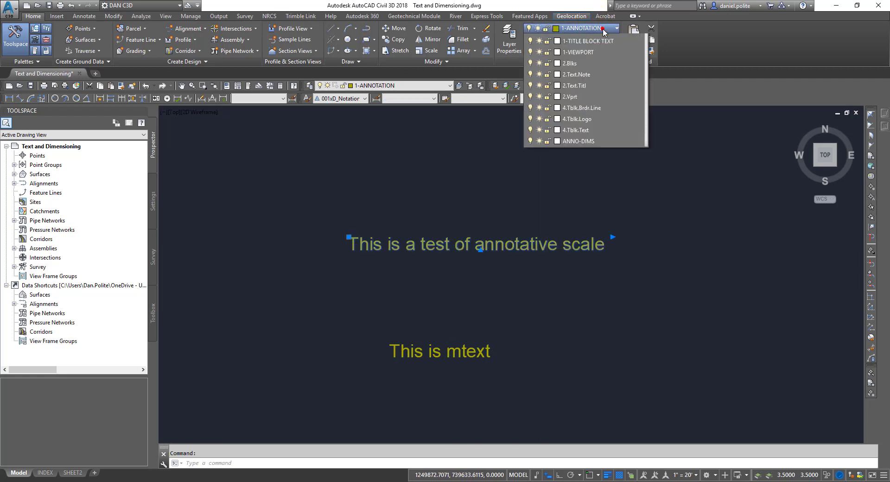
left_click(585, 213)
left_click(485, 192)
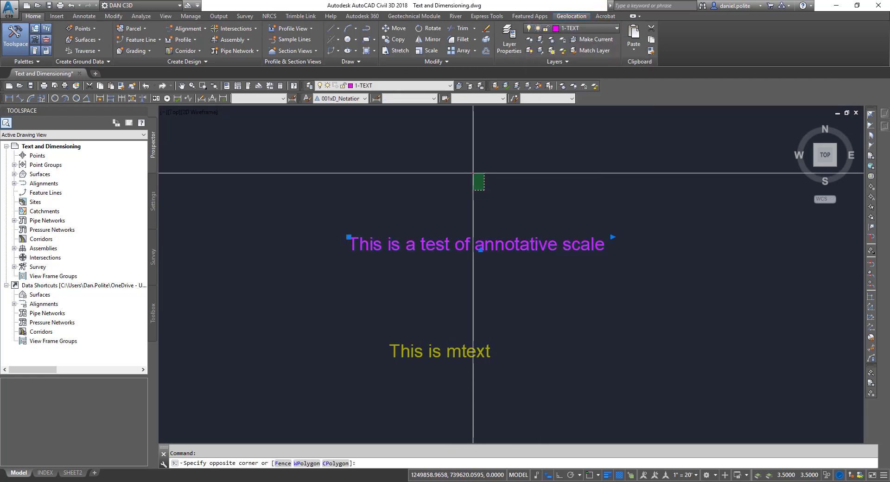
key("Escape")
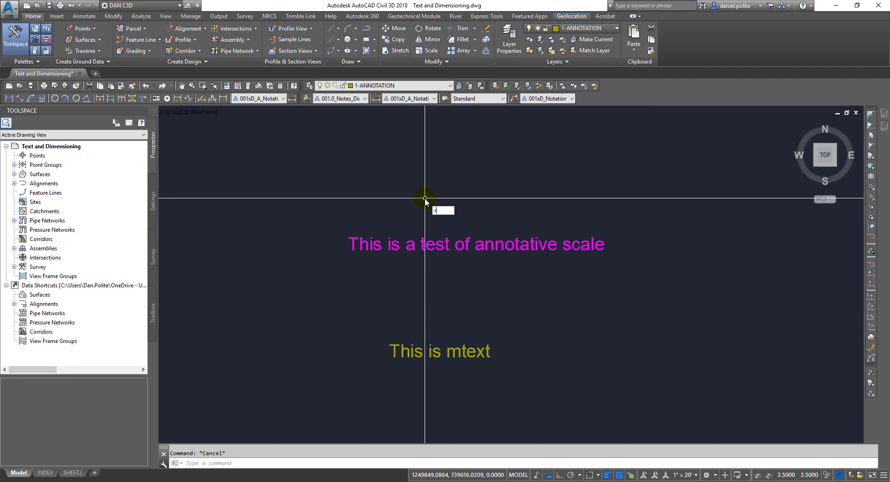
Step: Draw a rectangle closely around the annotative scale test text
key("Return")
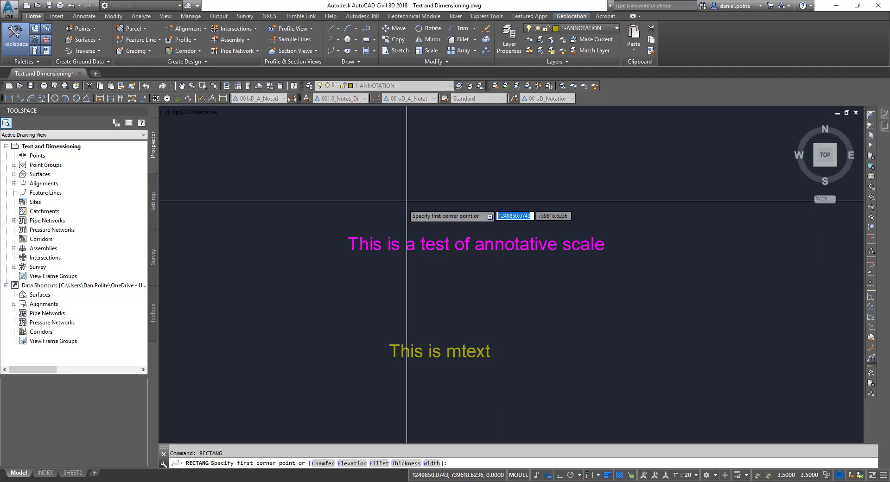
scroll(346, 234, "up", 2)
left_click(341, 232)
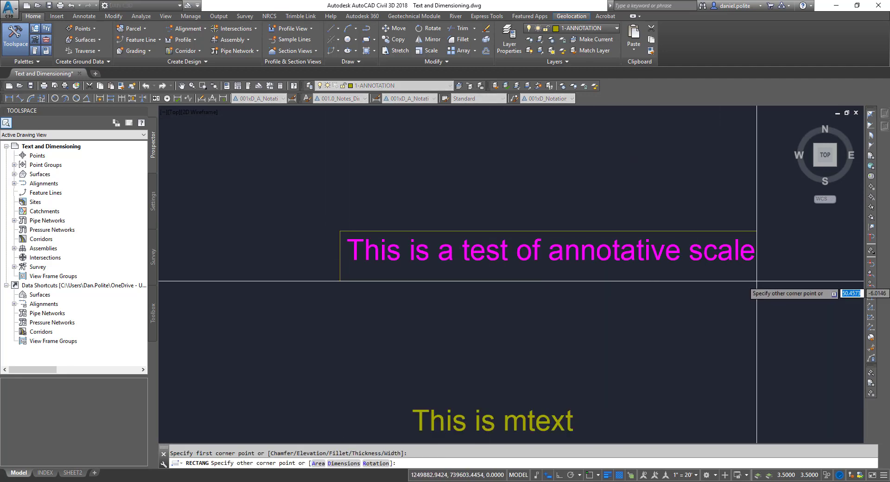
scroll(626, 271, "down", 2)
scroll(495, 256, "up", 4)
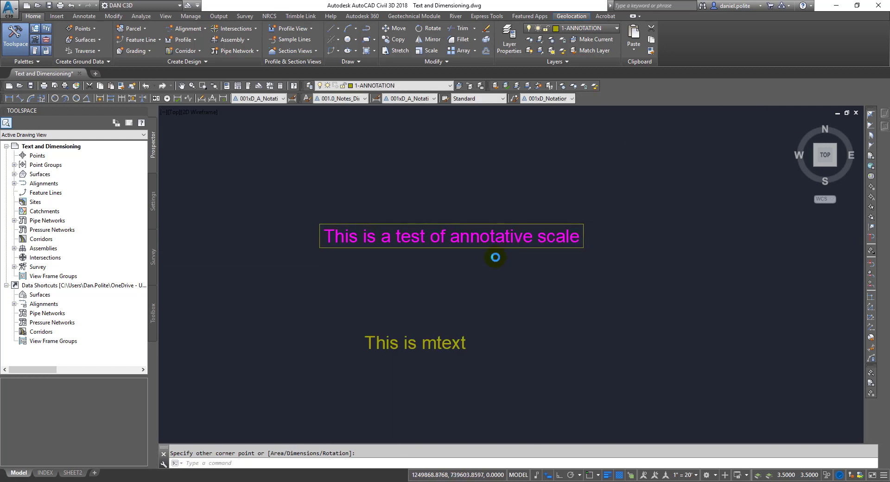
middle_click_drag(514, 299, 489, 289)
scroll(527, 298, "down", 2)
scroll(528, 387, "up", 3)
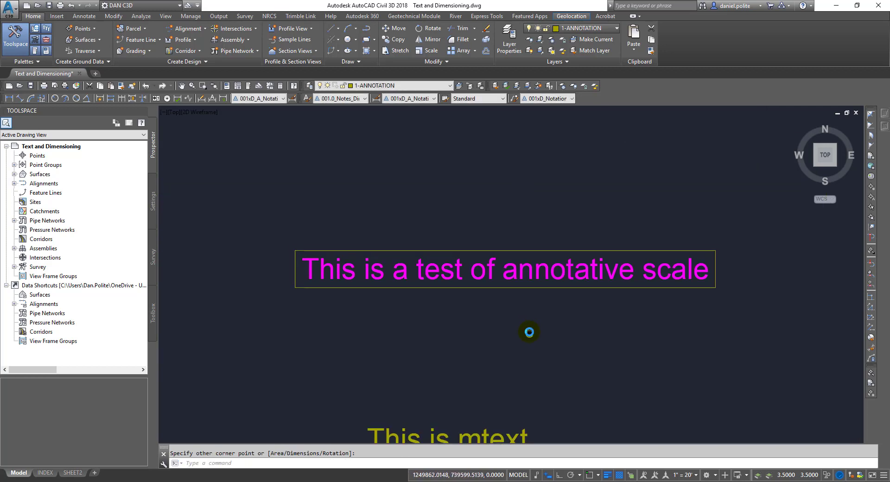
middle_click_drag(543, 320, 557, 323)
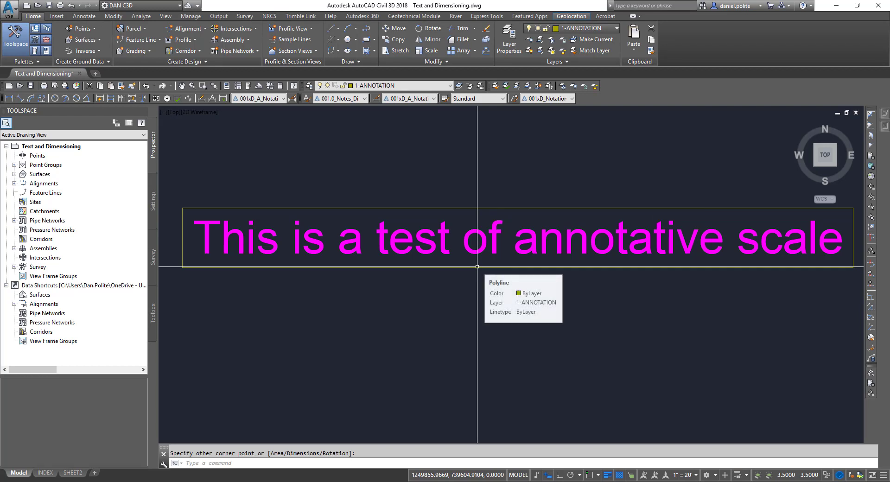
Step: Set the annotation scale to 1" = 30' and write the multiline text "This is a test of annotative scale" starting inside the rectangle
left_click(695, 475)
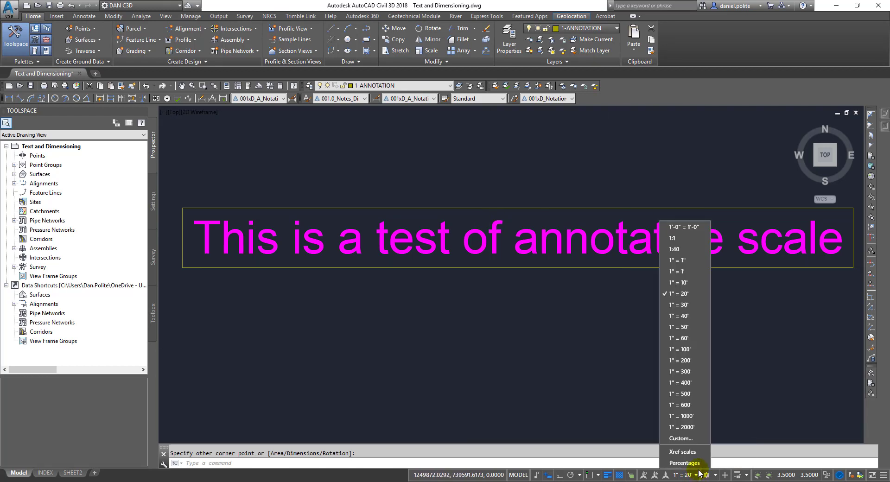
left_click(684, 305)
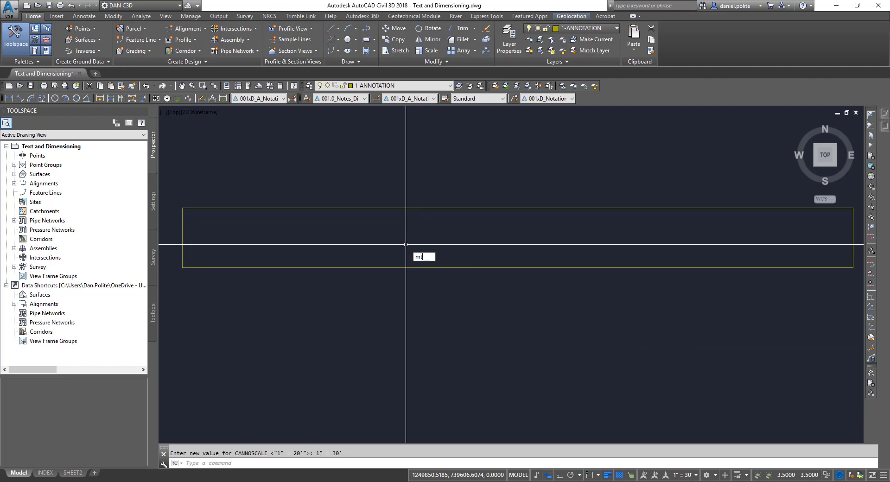
key("Return")
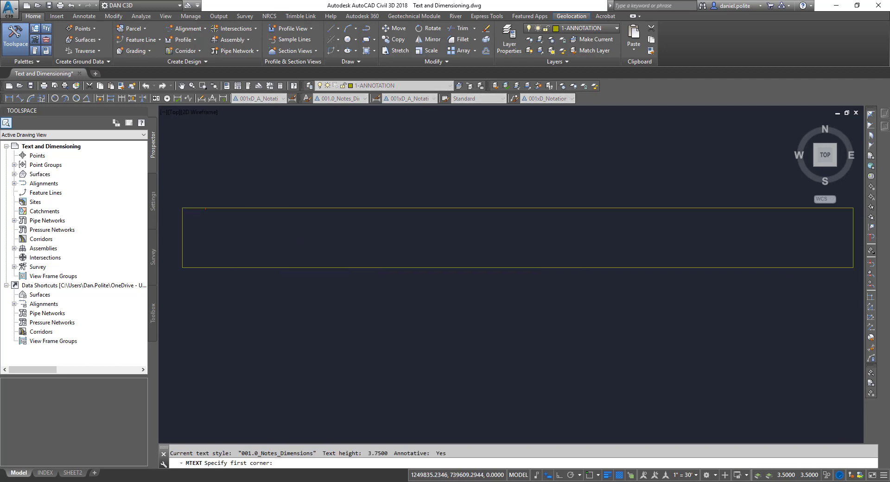
left_click(205, 209)
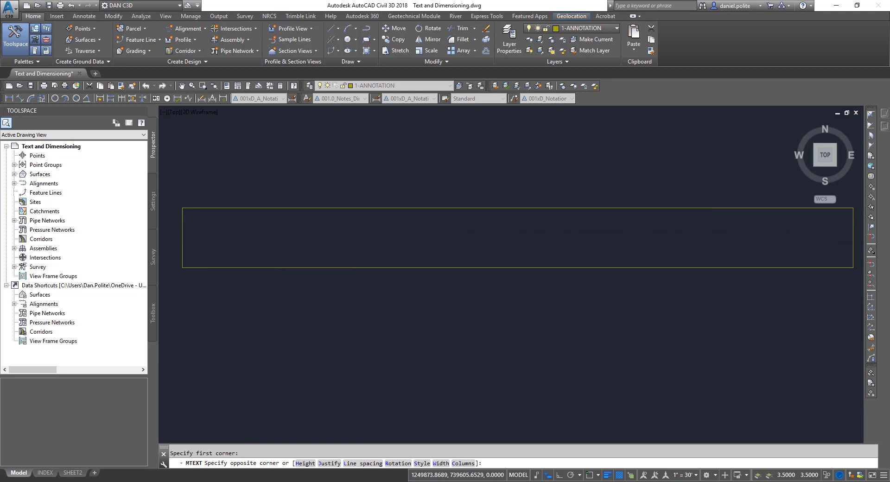
left_click(711, 256)
type("Th")
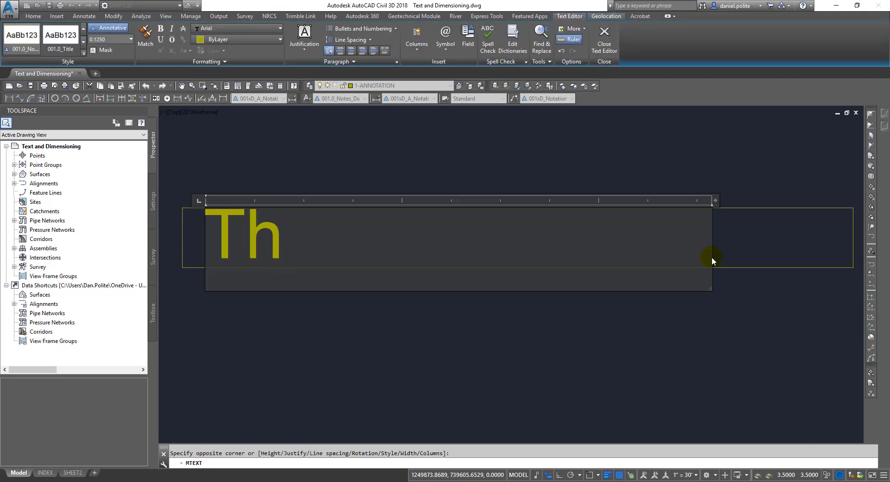
type("is")
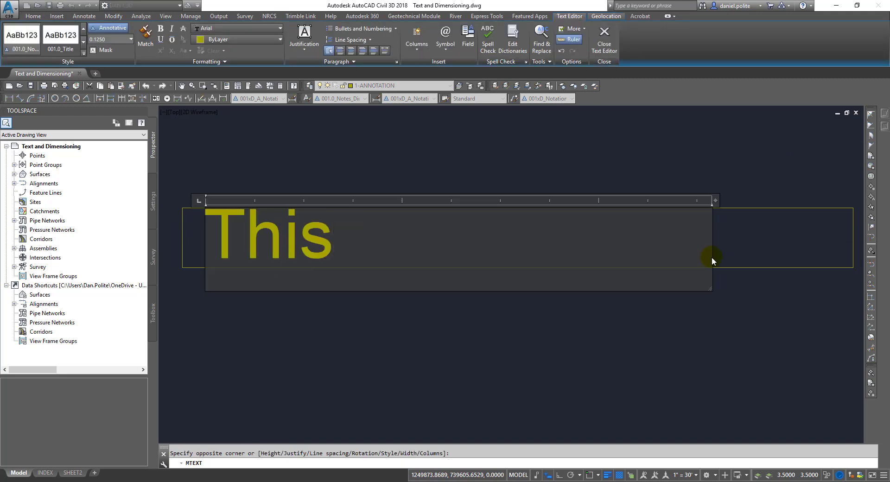
type(" is a ")
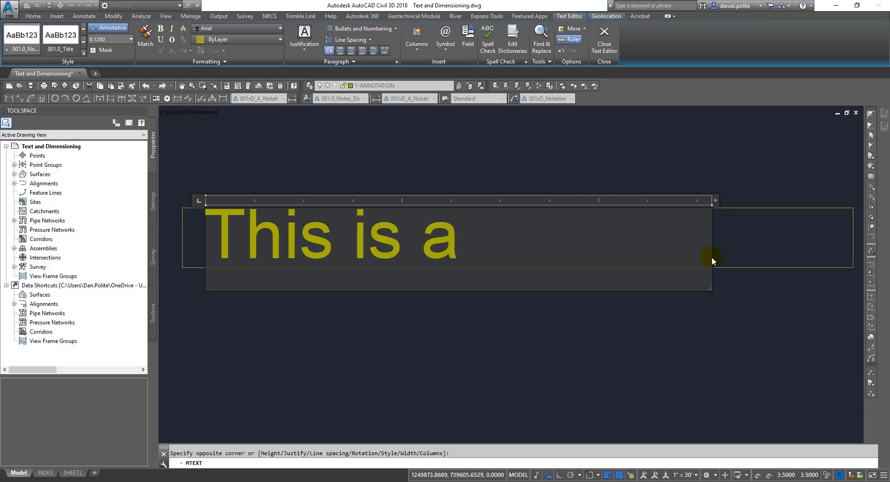
type("test of ")
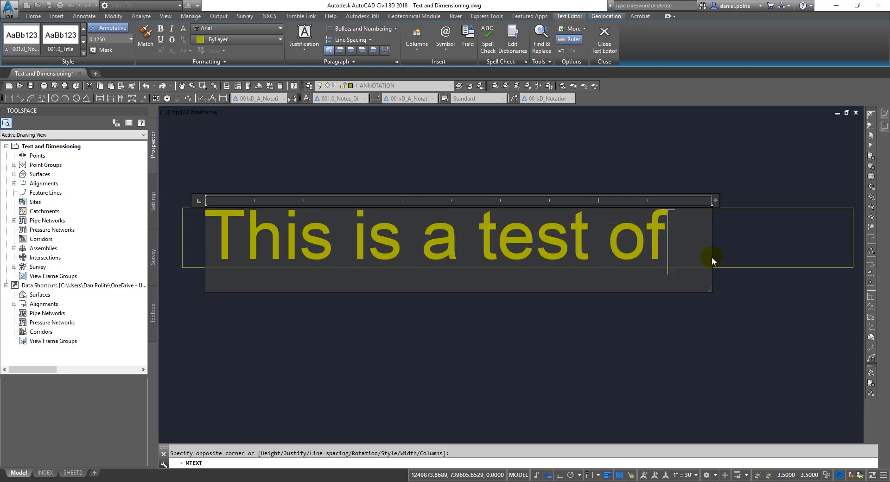
type("anno")
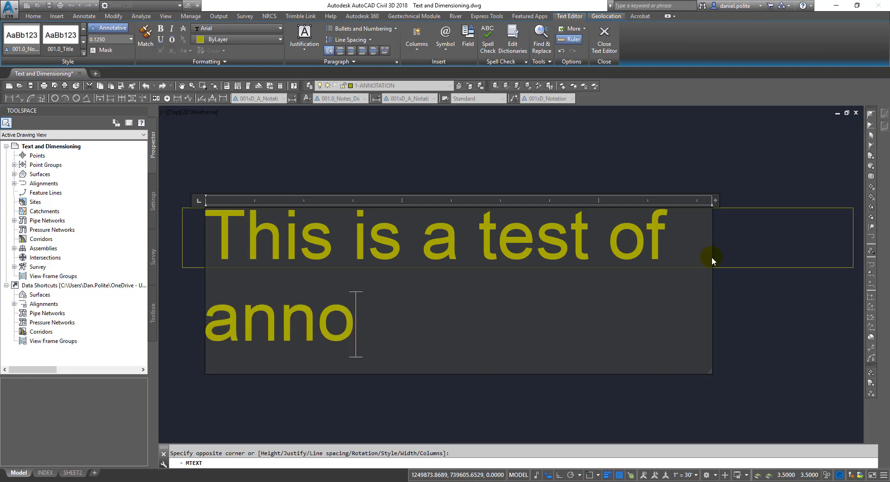
type("tative s")
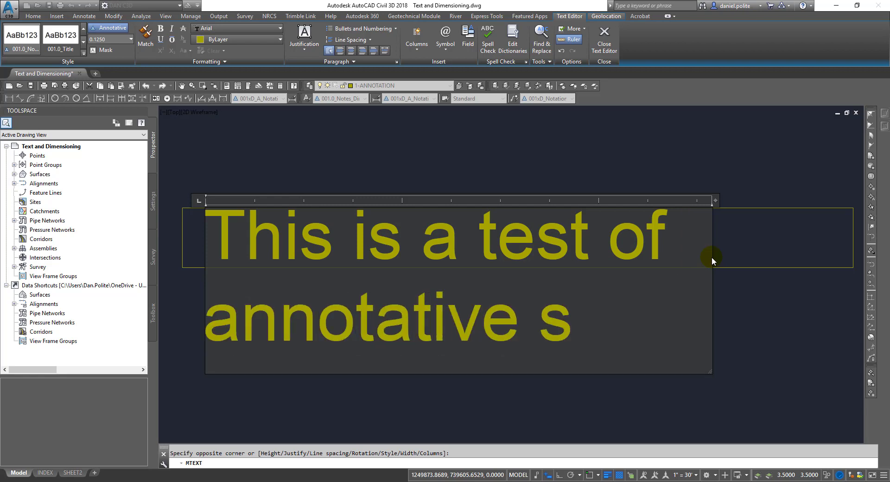
type("cale")
Step: Widen the text box so the new text fits on one line and finish editing it
scroll(621, 279, "down", 4)
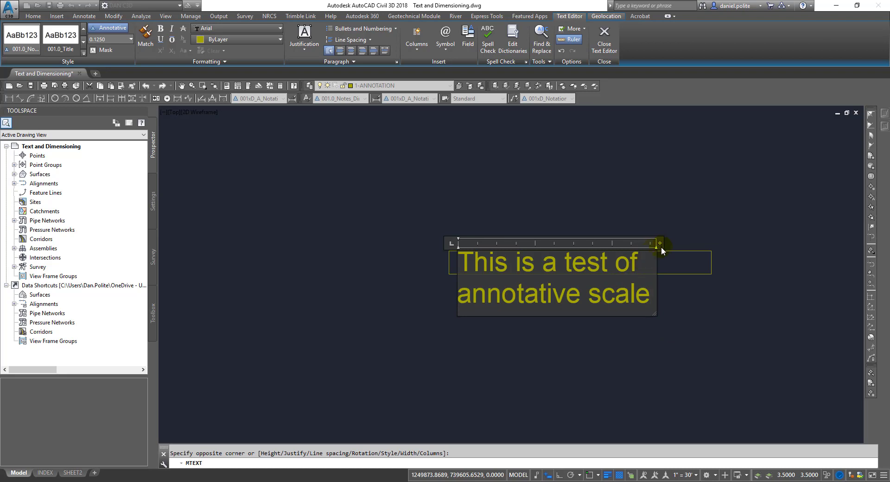
left_click_drag(661, 244, 867, 233)
left_click(729, 326)
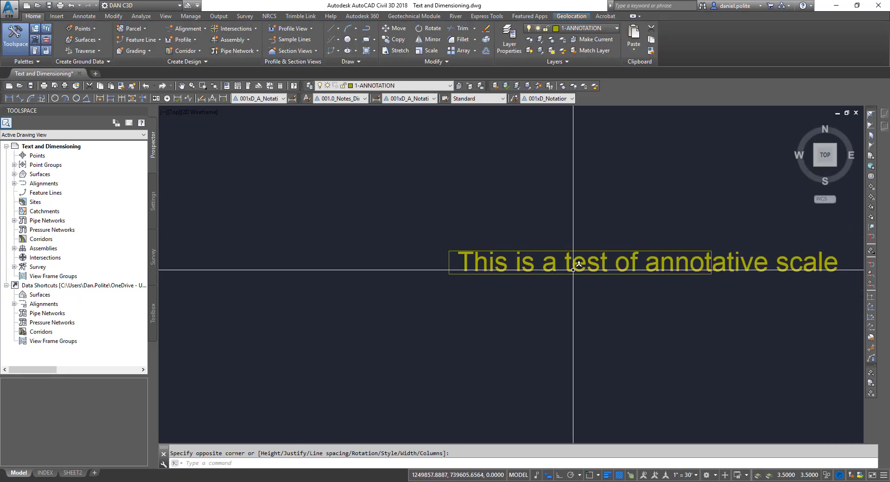
middle_click_drag(603, 281, 428, 303)
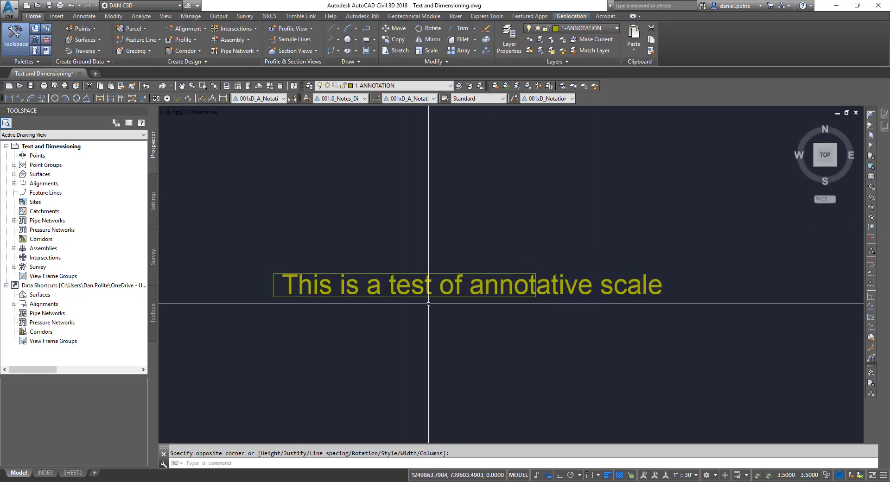
Step: Compare the two test texts by switching the annotation scale to 1" = 20' and back to 1" = 30'
left_click(694, 475)
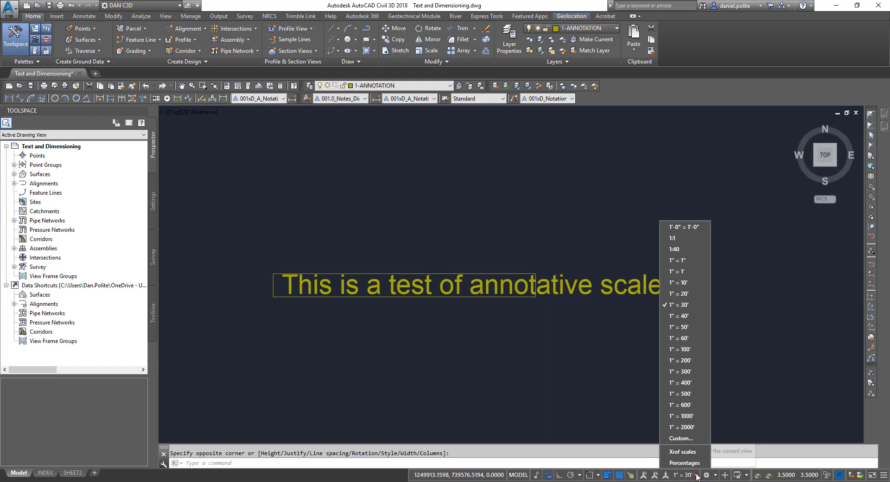
left_click(678, 294)
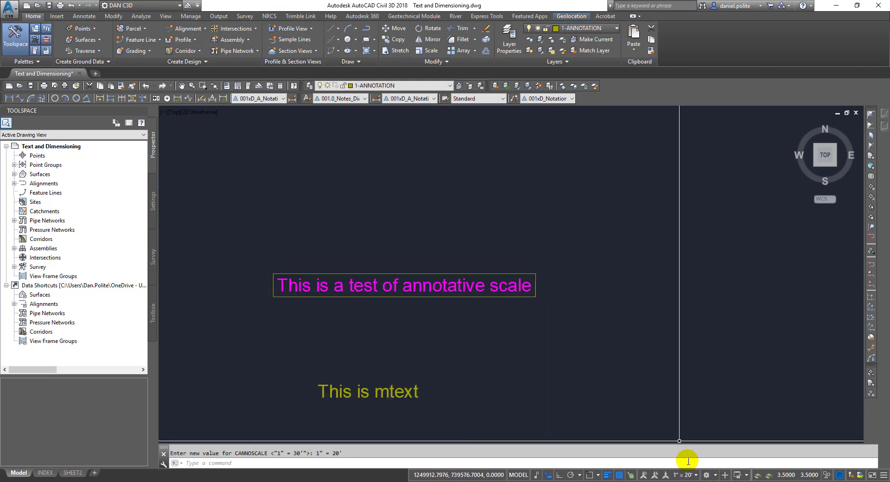
left_click(684, 475)
left_click(684, 310)
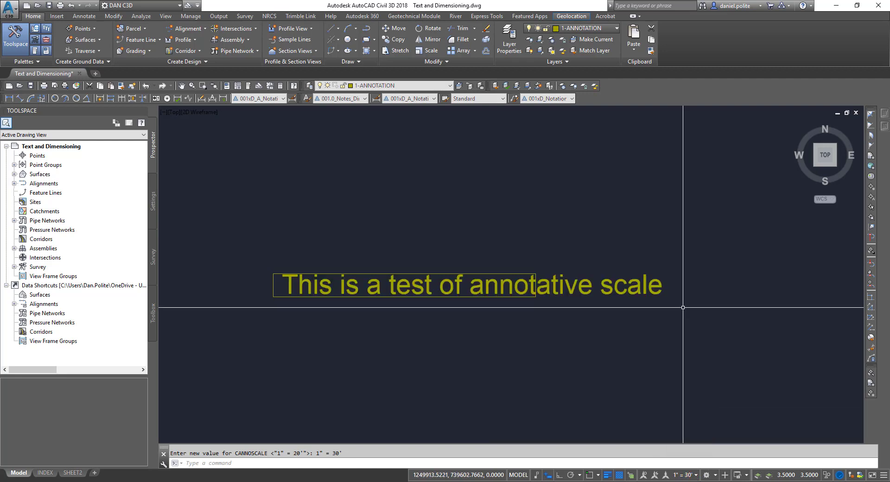
Step: Move the larger annotative scale test text to the 1-TEXT layer and clear the selection
left_click(629, 287)
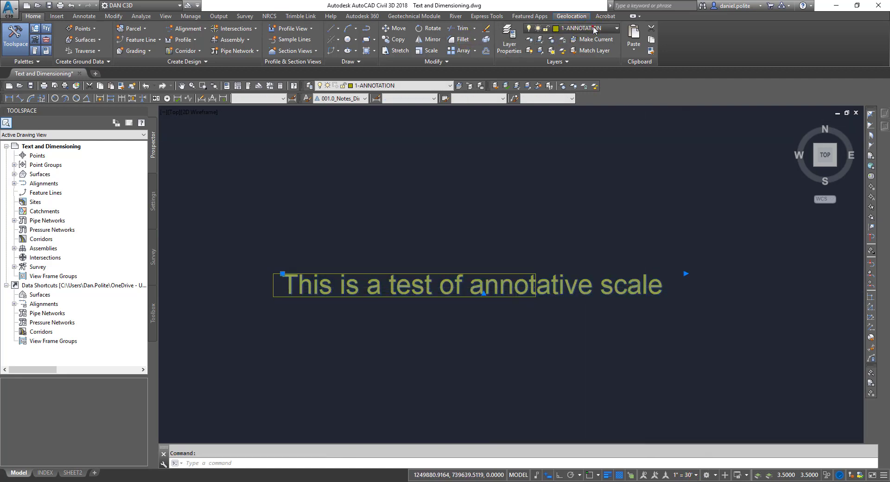
left_click(580, 33)
left_click(562, 228)
left_click(503, 224)
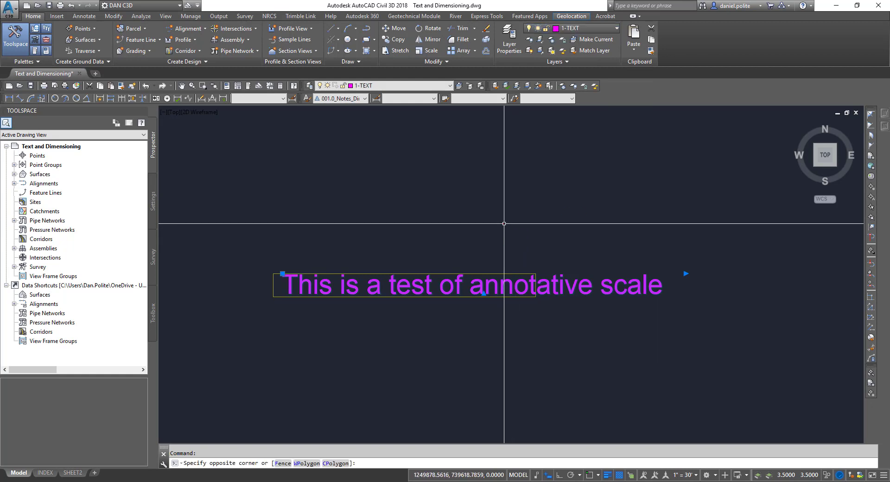
key("Escape")
key("Escape")
left_click(565, 291)
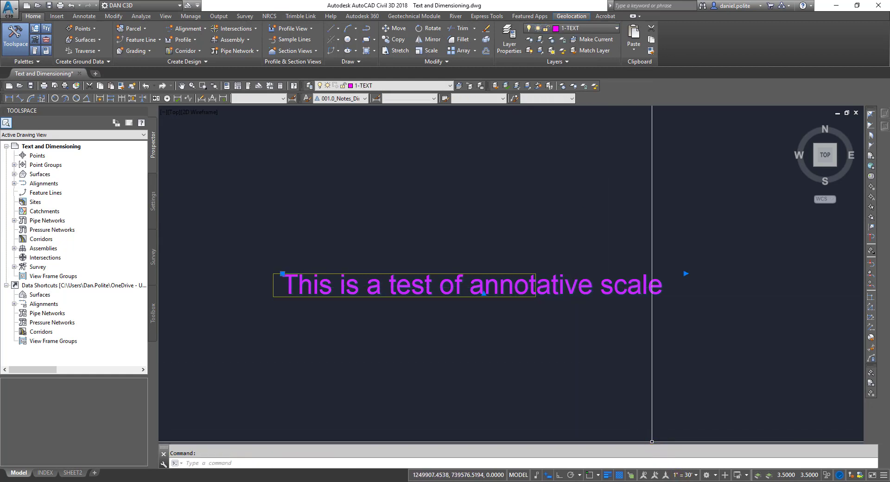
Step: Alternate the annotation scale between 1" = 20' and 1" = 30' to compare both texts, finishing at 1" = 20'
left_click(684, 474)
left_click(685, 294)
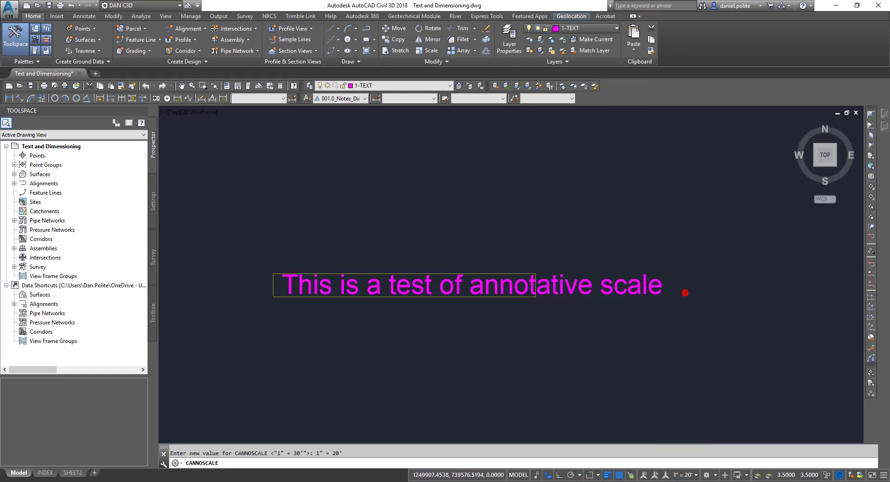
left_click(685, 475)
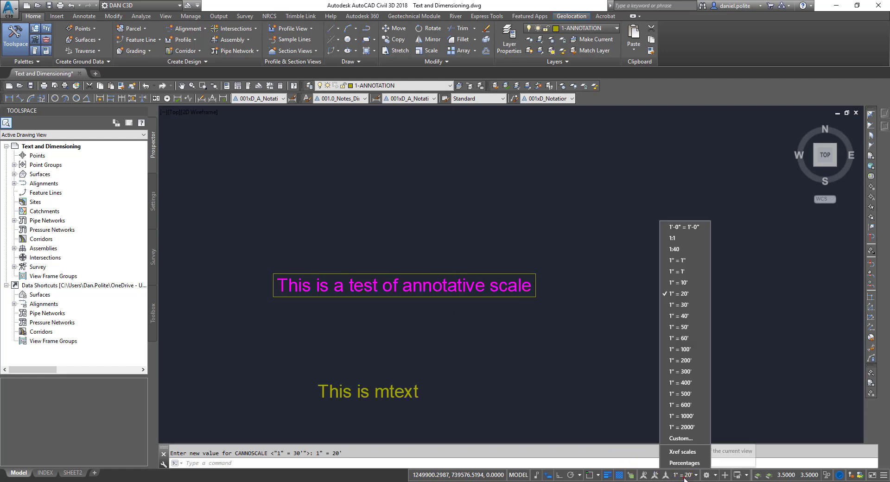
left_click(685, 305)
middle_click_drag(417, 356, 426, 373)
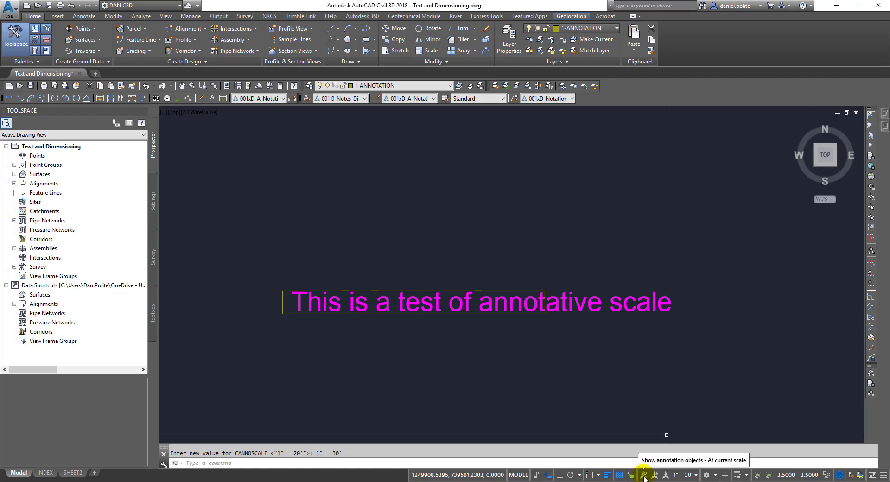
left_click(683, 475)
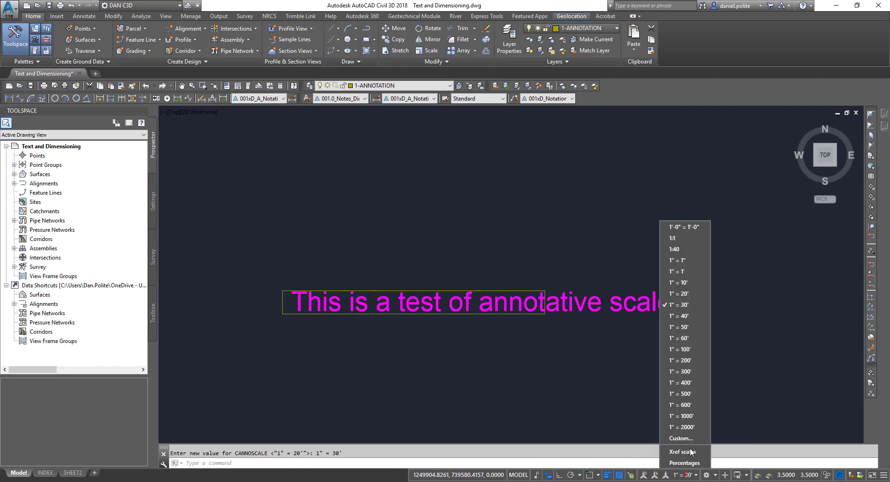
left_click(679, 294)
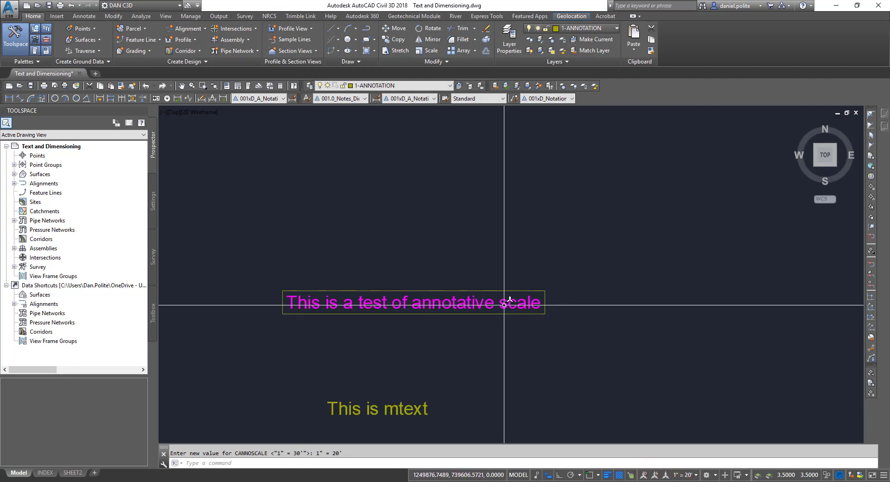
Step: Show annotation objects of all scales and cycle the annotation scale through 1" = 30', 1" = 40' and 1" = 50', returning to 1" = 20'
left_click(644, 474)
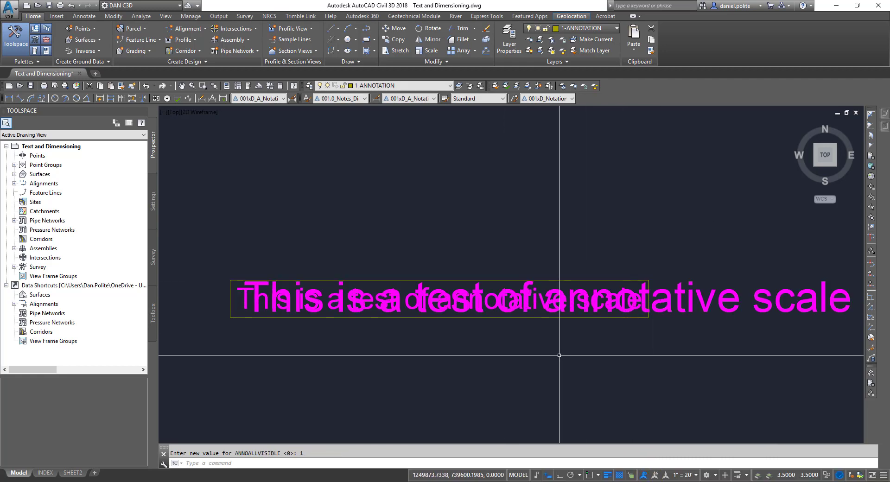
left_click(685, 474)
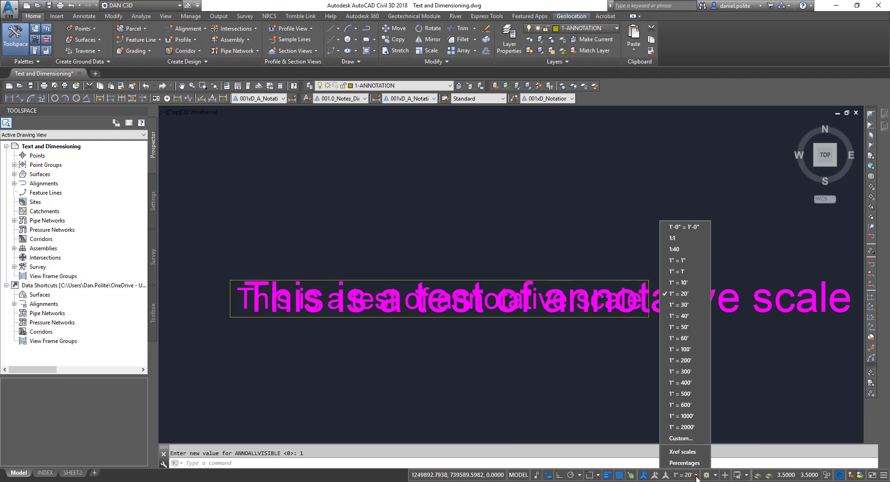
left_click(678, 305)
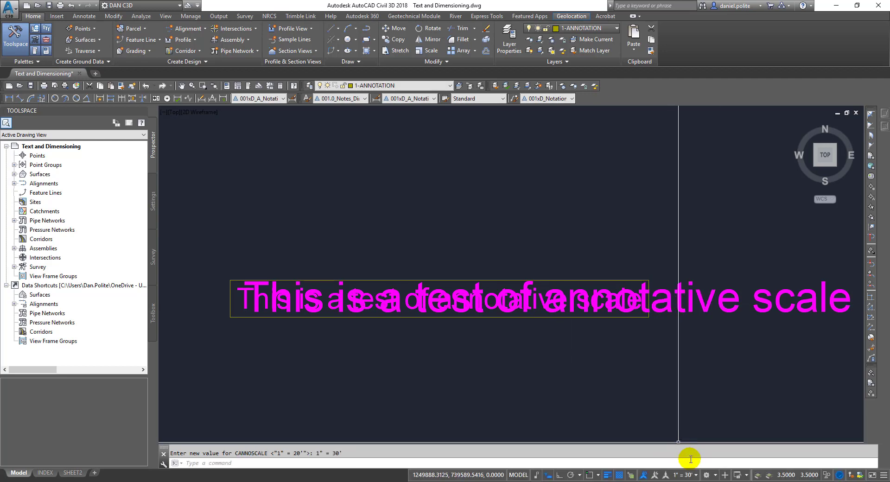
left_click(696, 475)
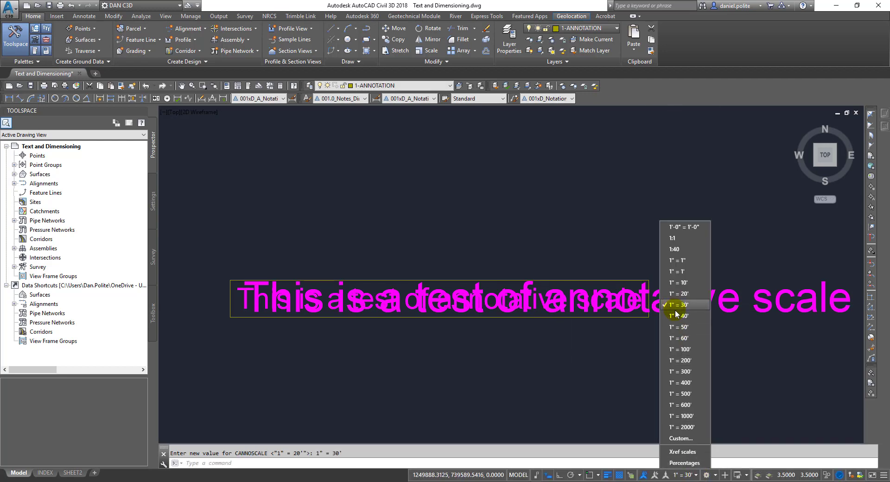
left_click(676, 316)
left_click(686, 474)
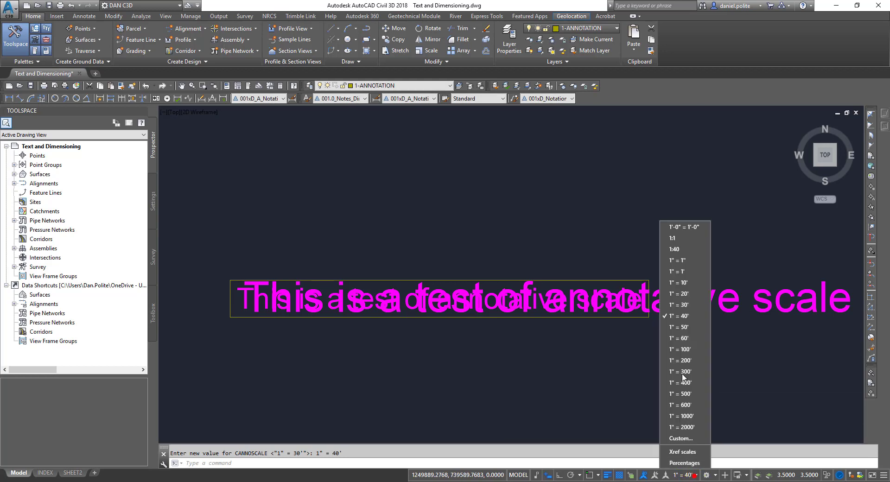
left_click(678, 327)
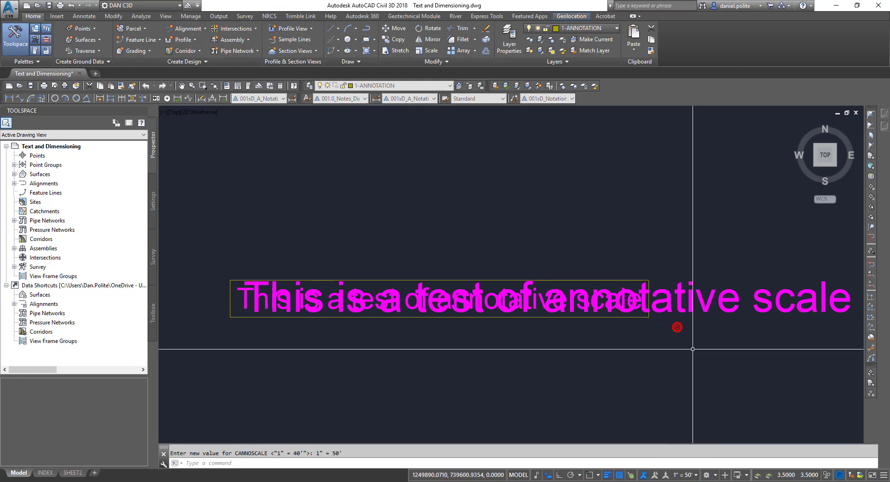
left_click(697, 475)
left_click(678, 293)
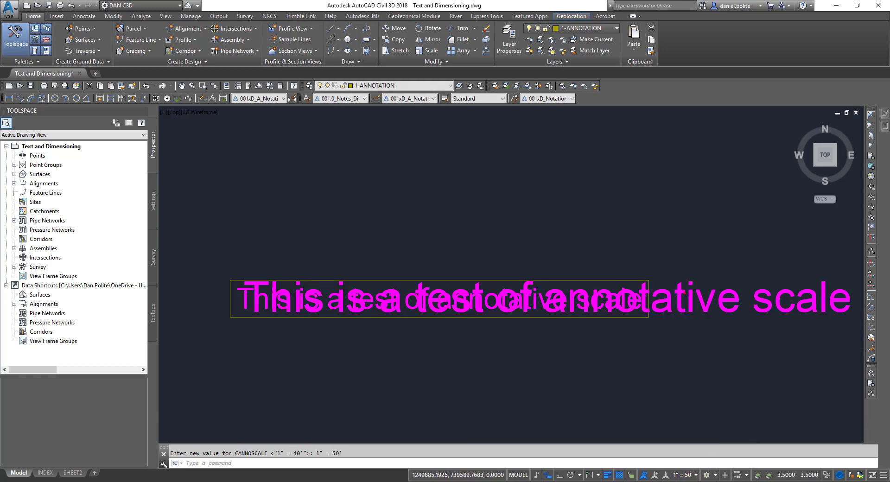
Step: Delete the larger test text that extends beyond the rectangle
left_click(318, 299)
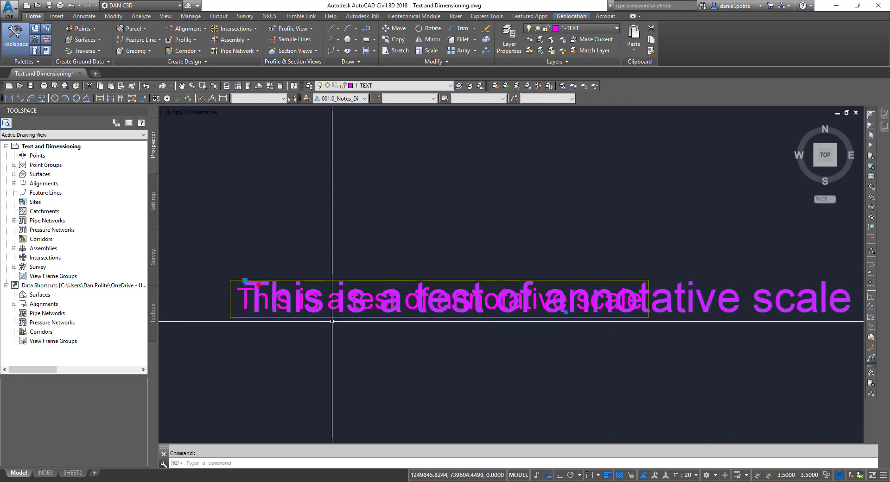
key("Delete")
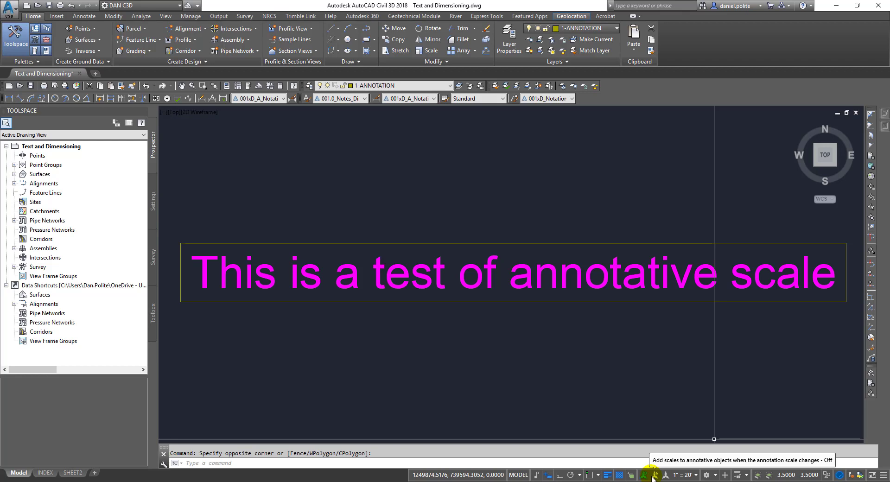
Step: Turn on automatic scale adding for annotative objects and set the annotation scale to 1" = 40'
left_click(652, 476)
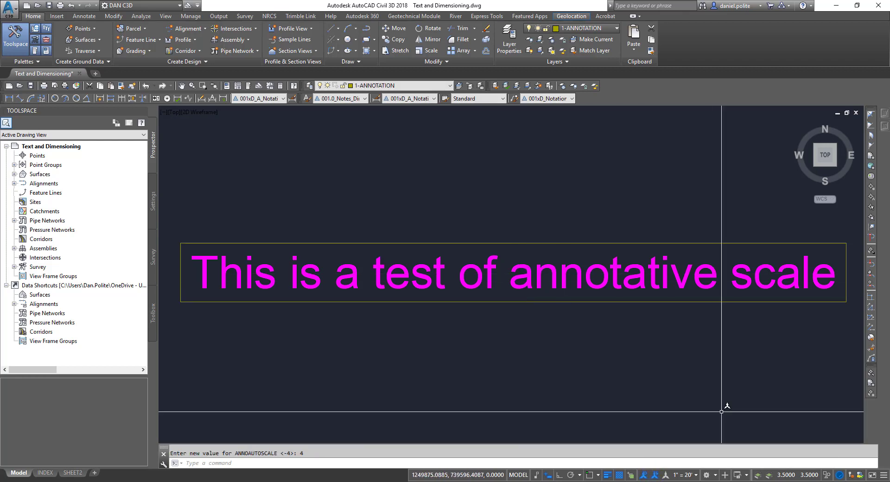
left_click(696, 475)
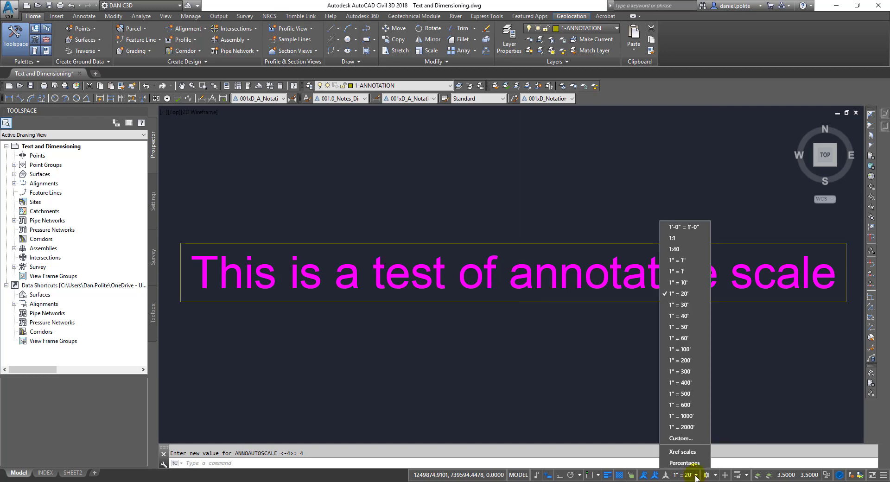
left_click(678, 316)
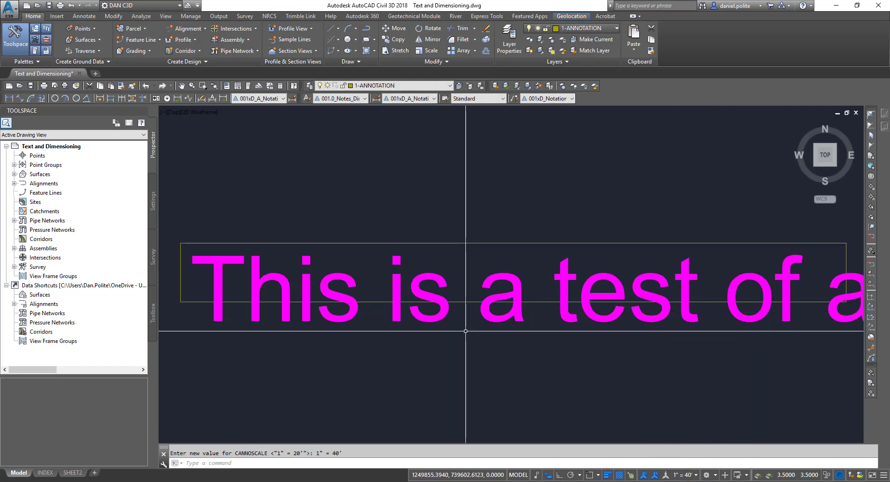
scroll(463, 313, "down", 4)
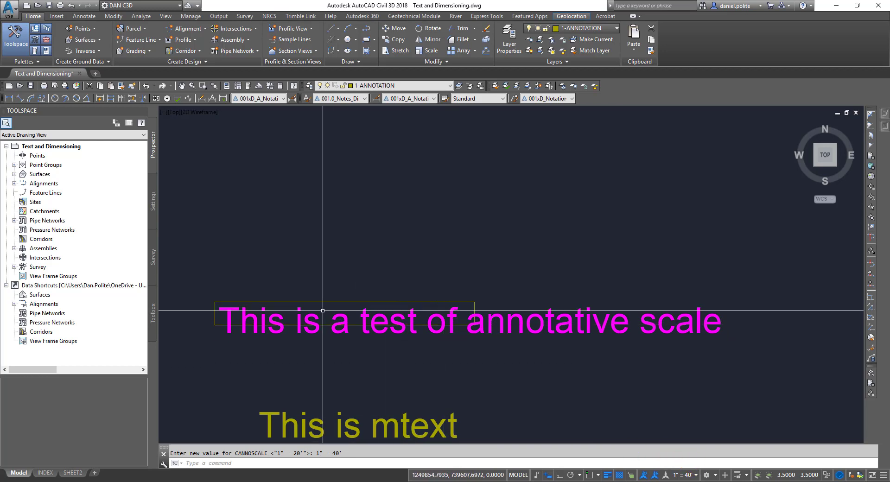
Step: Set the annotation scale to 1" = 60' and then to 1" = 10' to compare the test text against the rectangle
left_click(230, 302)
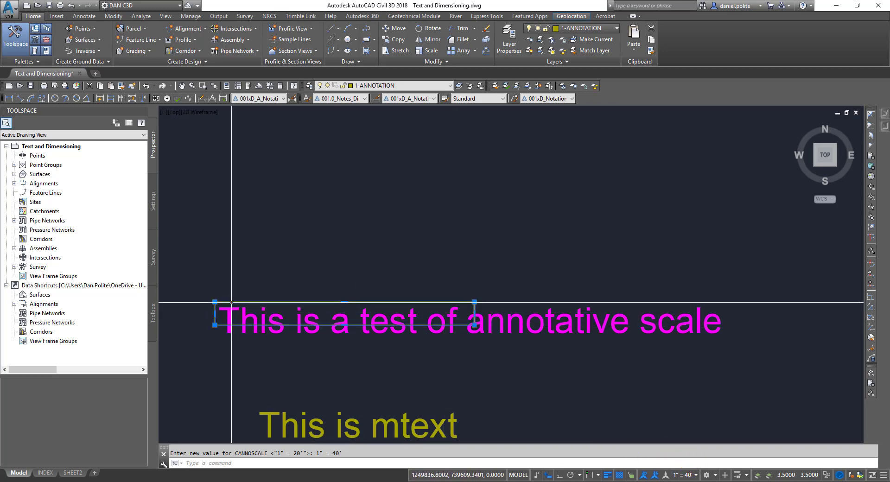
middle_click_drag(235, 317, 370, 313)
scroll(370, 313, "up", 1)
middle_click_drag(654, 346, 574, 348)
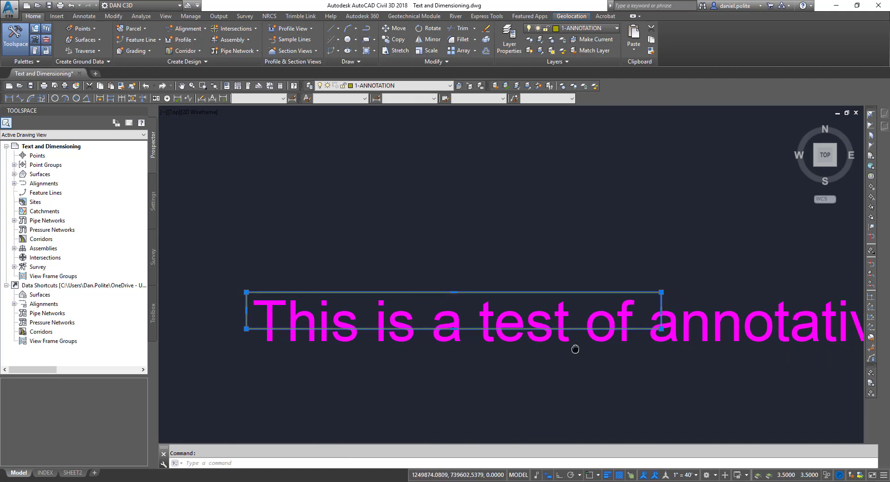
left_click(695, 475)
left_click(678, 338)
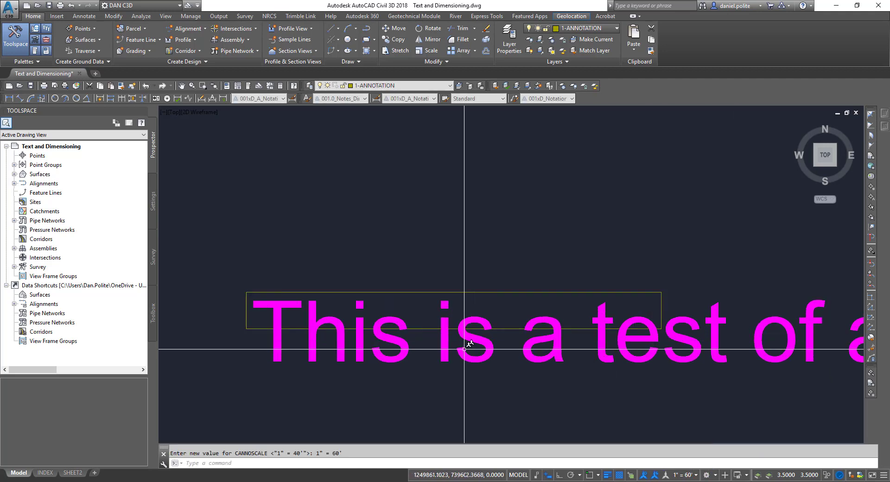
scroll(462, 347, "down", 3)
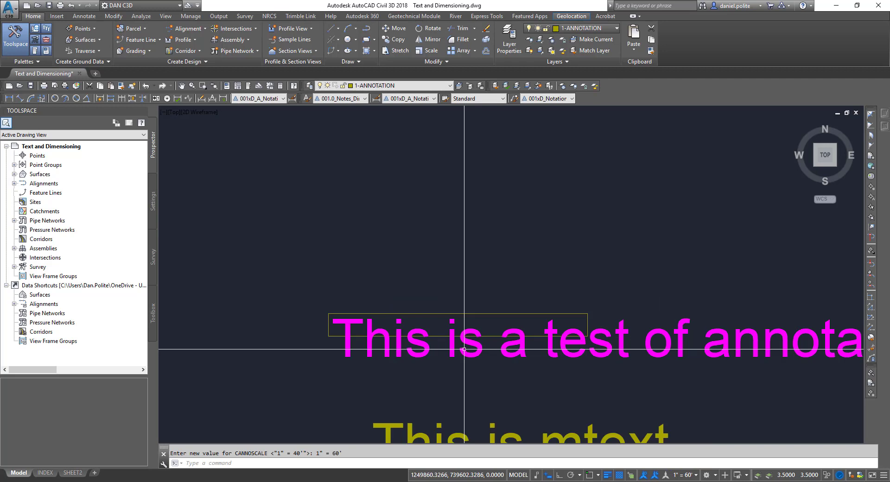
left_click(695, 475)
left_click(680, 282)
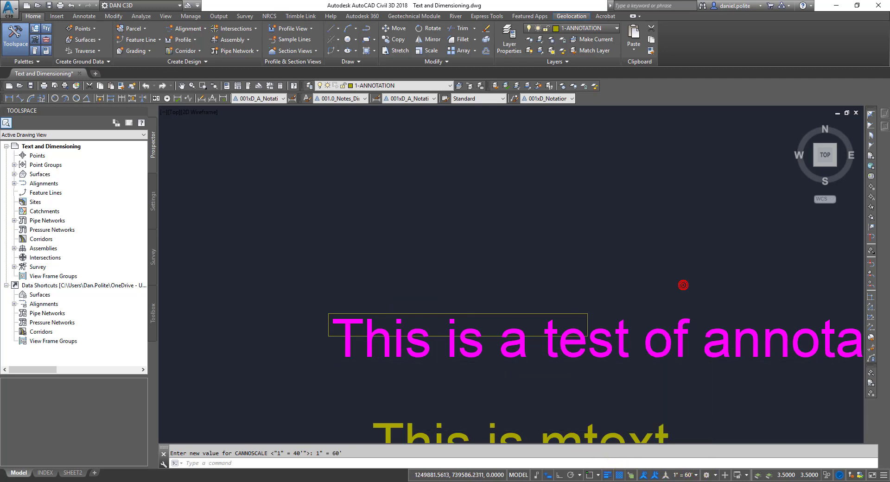
scroll(378, 327, "up", 2)
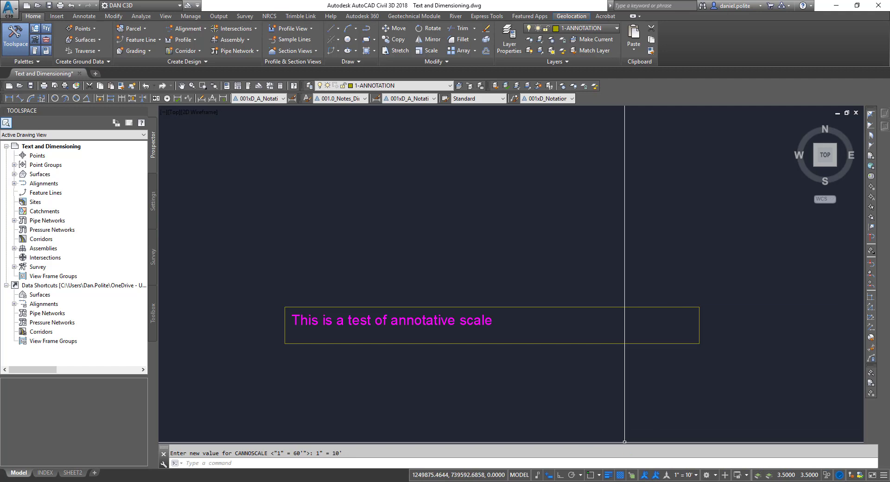
Step: Set the SELECTIONANNODISPLAY system variable to 1
type("selectionannod")
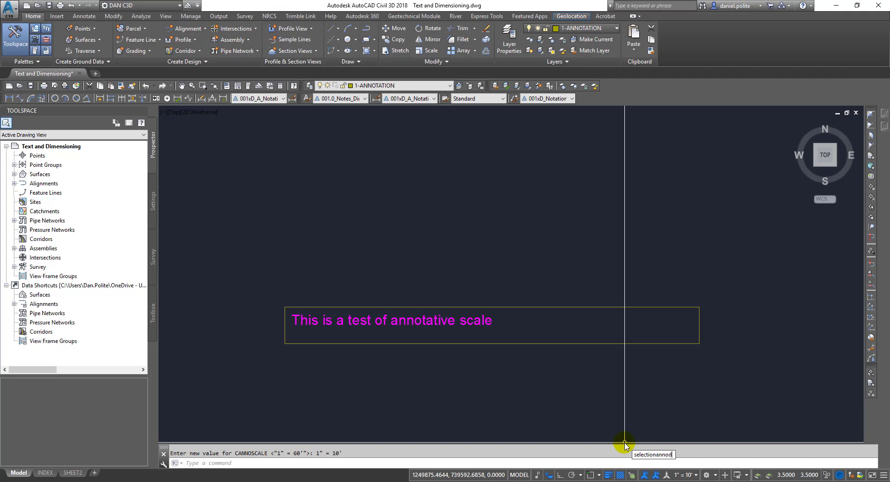
type("isplay")
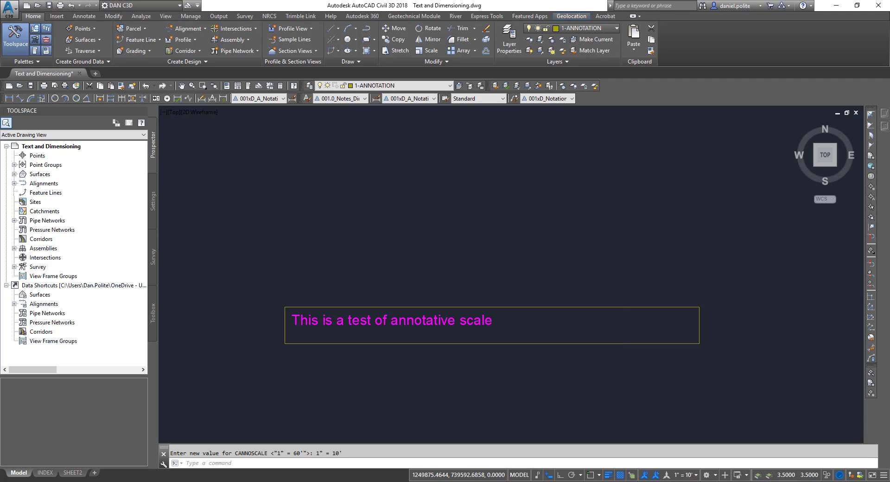
key("Return")
type("1")
key("Return")
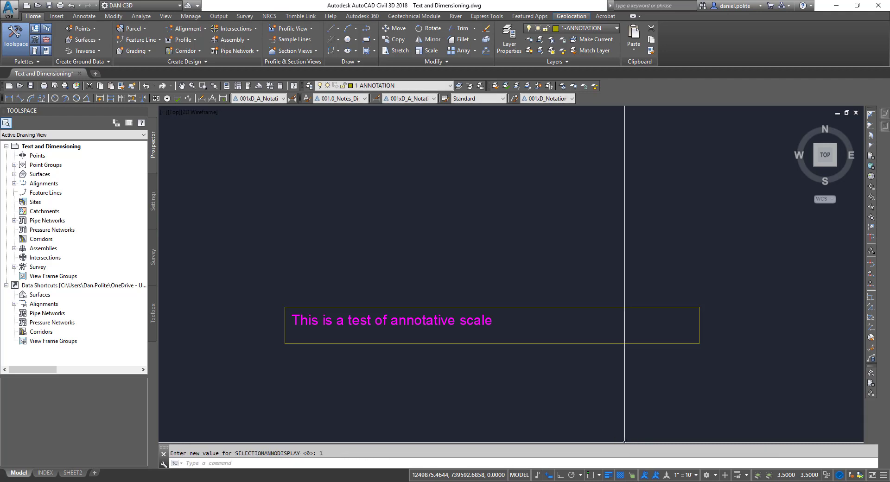
Step: Select the annotative test text, examine its overlapping scale representations, and clear the selection
left_click(471, 317)
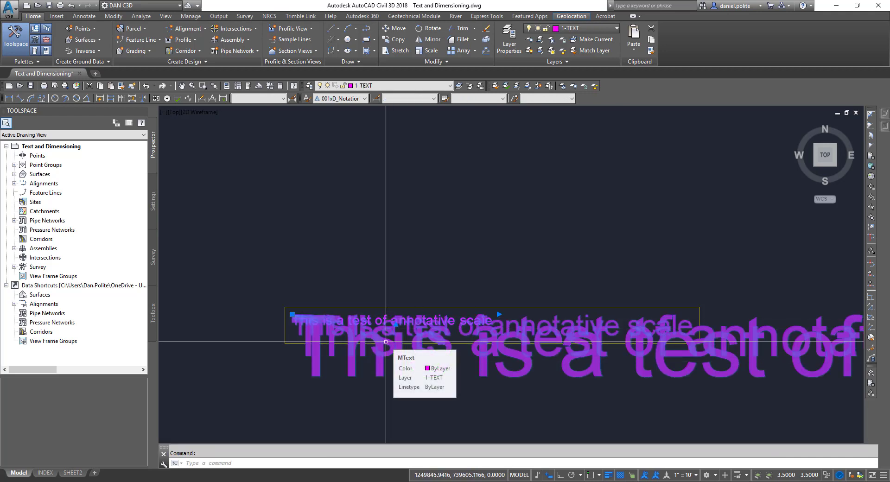
scroll(255, 326, "up", 2)
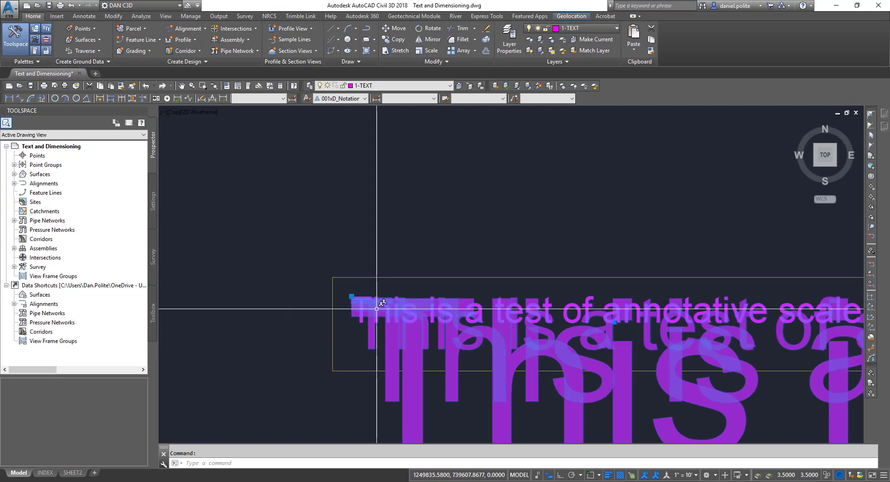
scroll(376, 308, "down", 2)
scroll(296, 298, "down", 2)
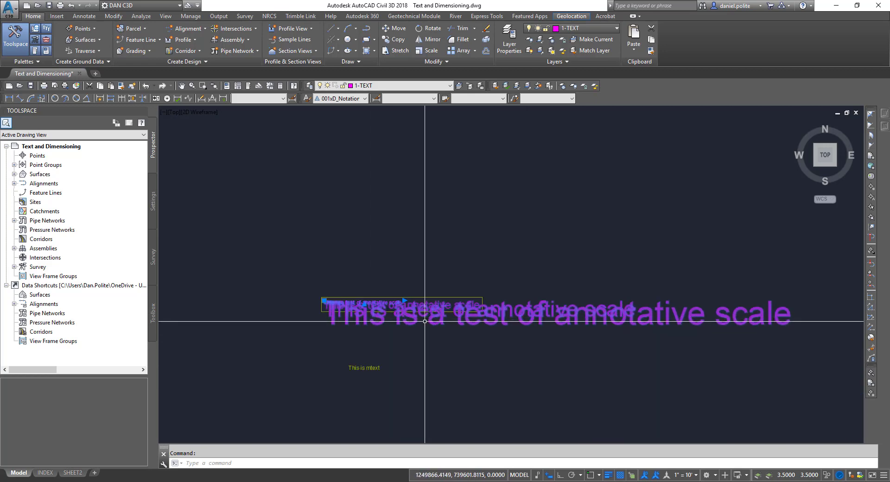
scroll(392, 308, "up", 2)
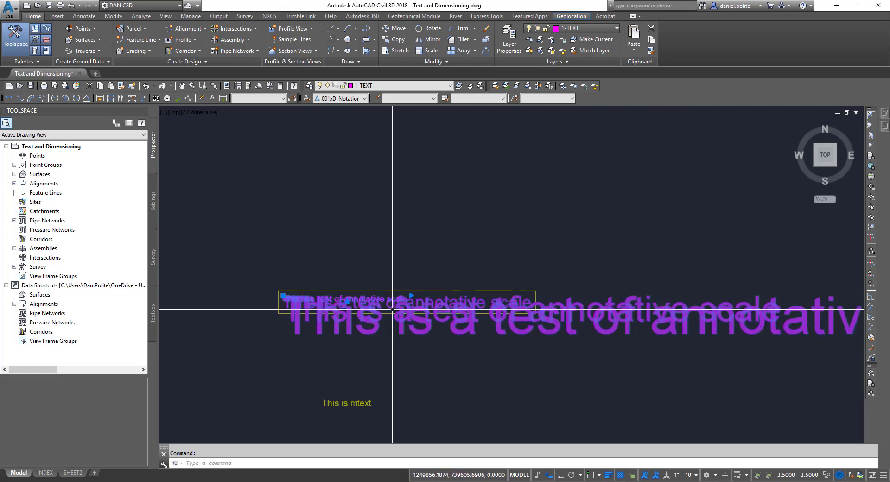
scroll(392, 308, "up", 2)
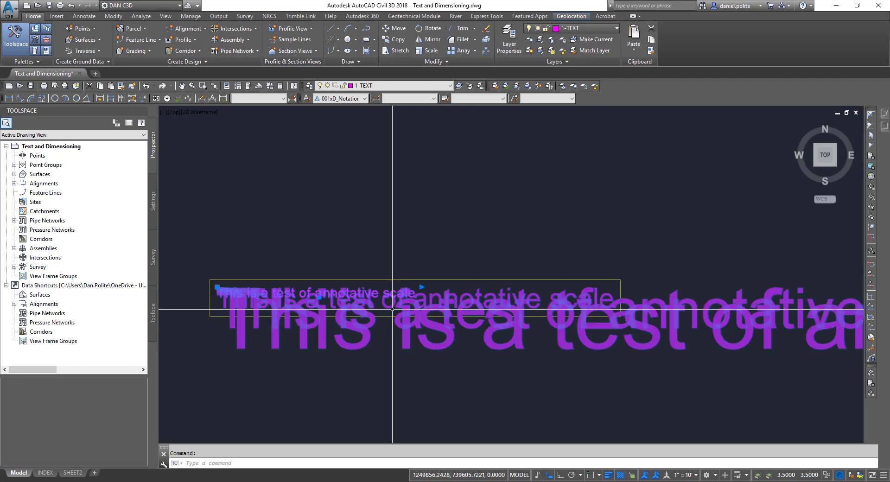
key("Escape")
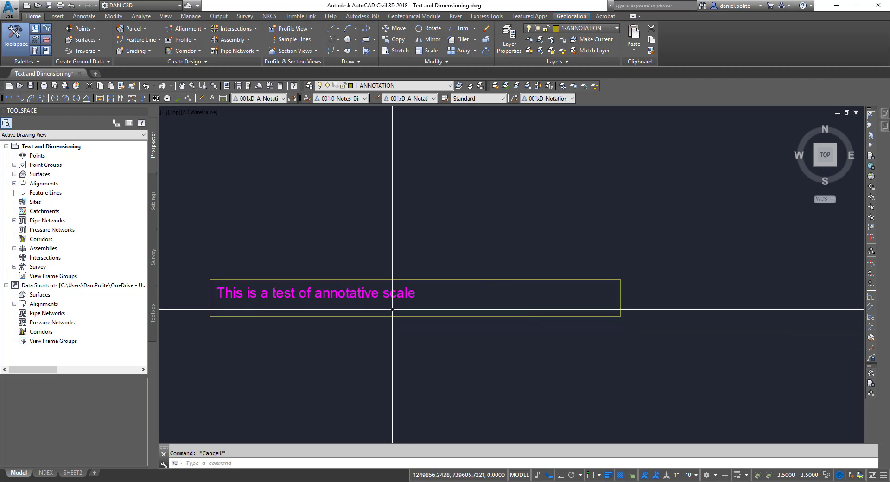
Step: Set SELECTIONANNODISPLAY to 0 and select the annotative test text to check how it displays
right_click(404, 313)
left_click(444, 319)
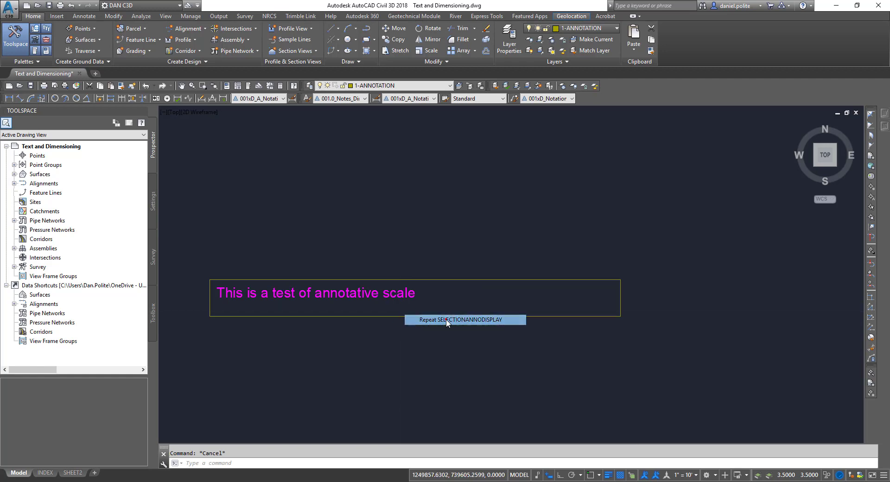
type("0")
key("Return")
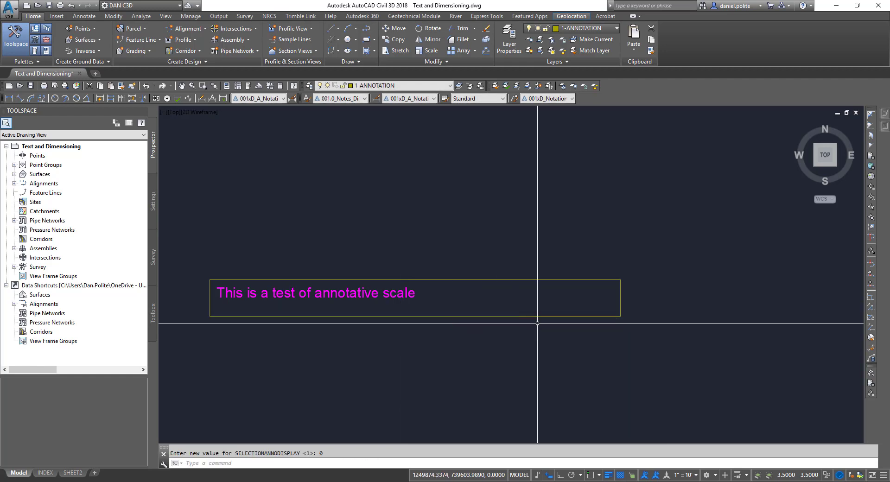
left_click(401, 293)
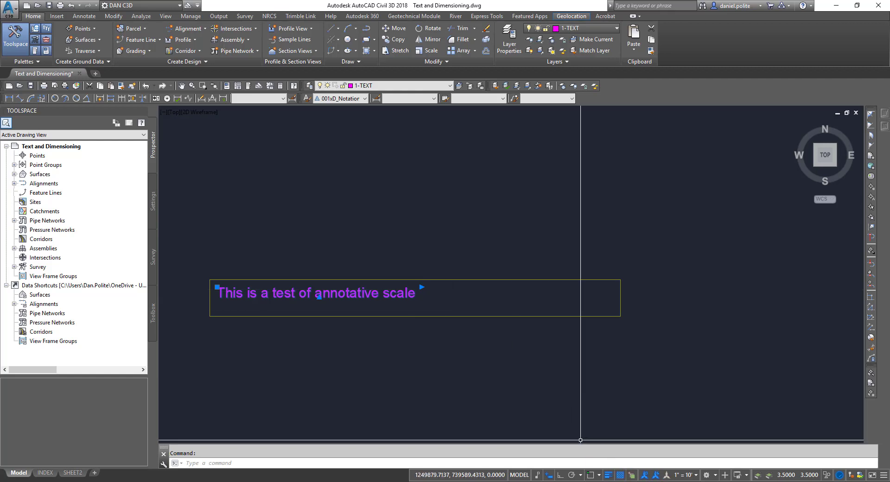
Step: Set the annotation scale to 1" = 20' and clear the text selection
left_click(685, 474)
left_click(680, 293)
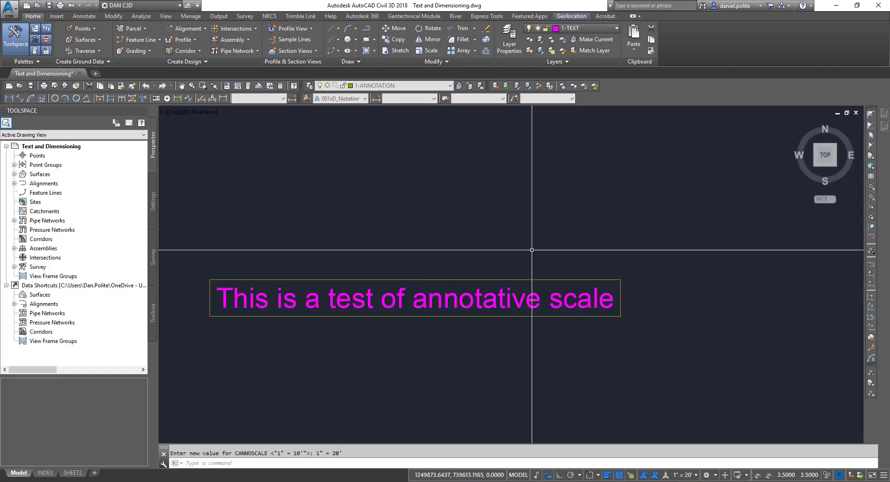
key("Escape")
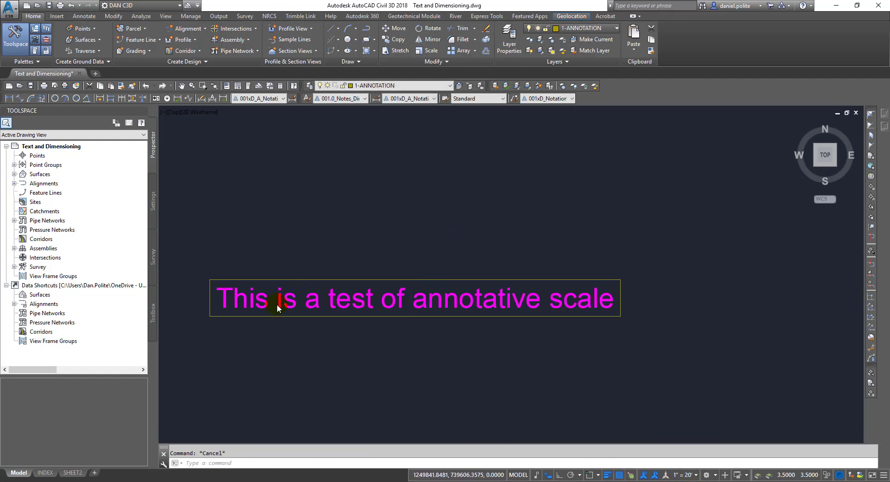
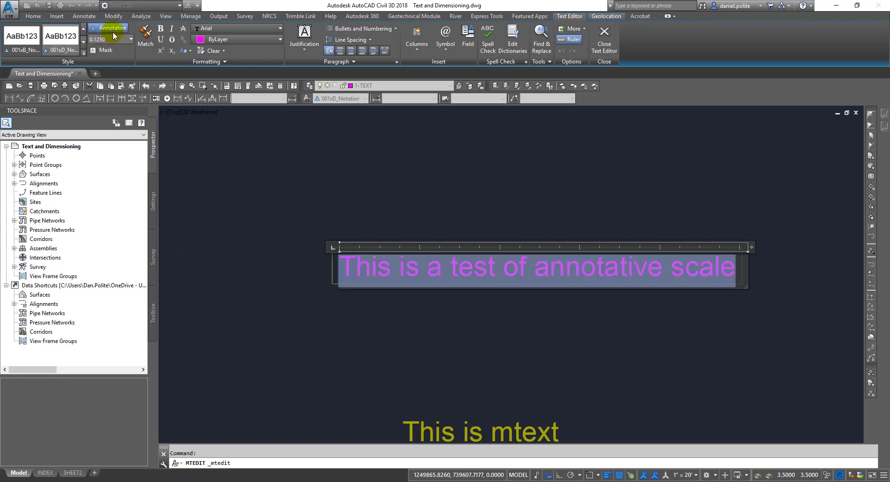
Step: Try bold and italic formatting on the selected annotative test text, then remove both
left_click(160, 30)
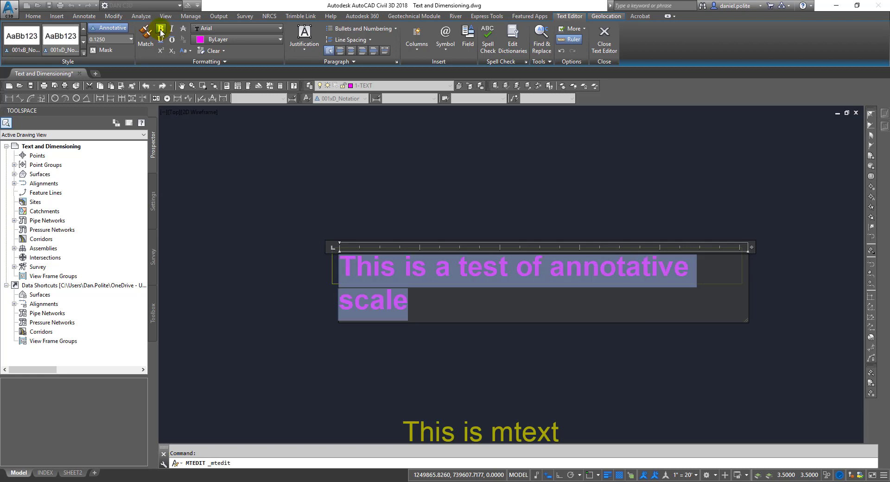
left_click(172, 28)
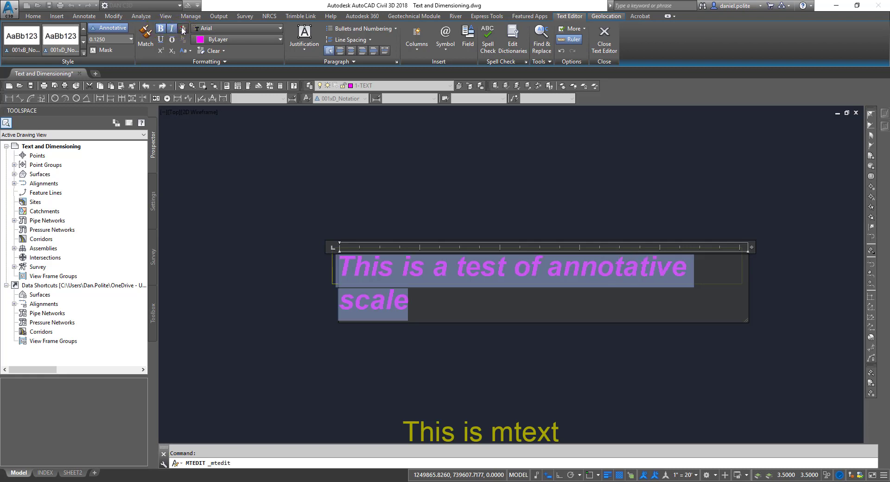
left_click(171, 28)
left_click(161, 28)
Step: Try the lowercase and uppercase conversions on the selected test text and undo the case changes
left_click(189, 51)
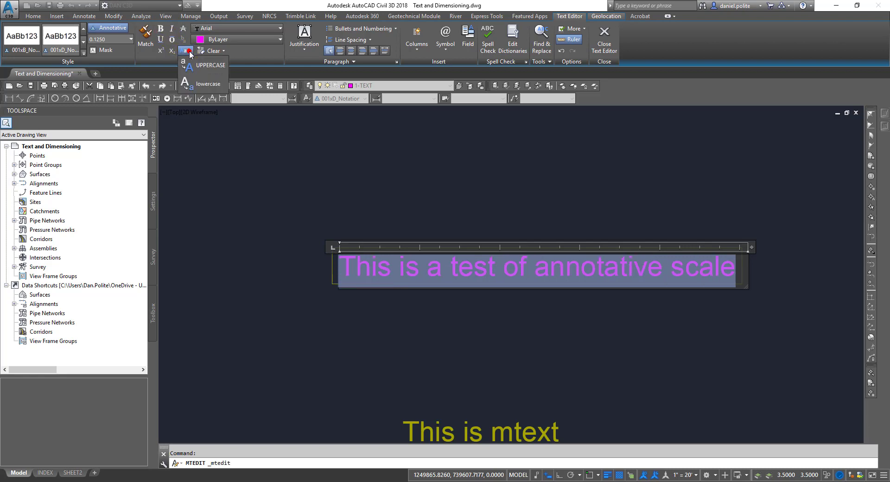
left_click(215, 66)
left_click(210, 85)
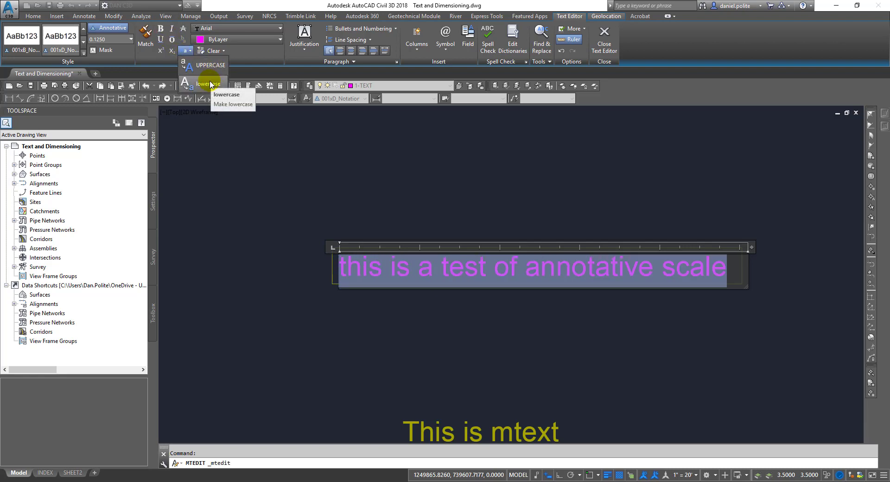
left_click(214, 66)
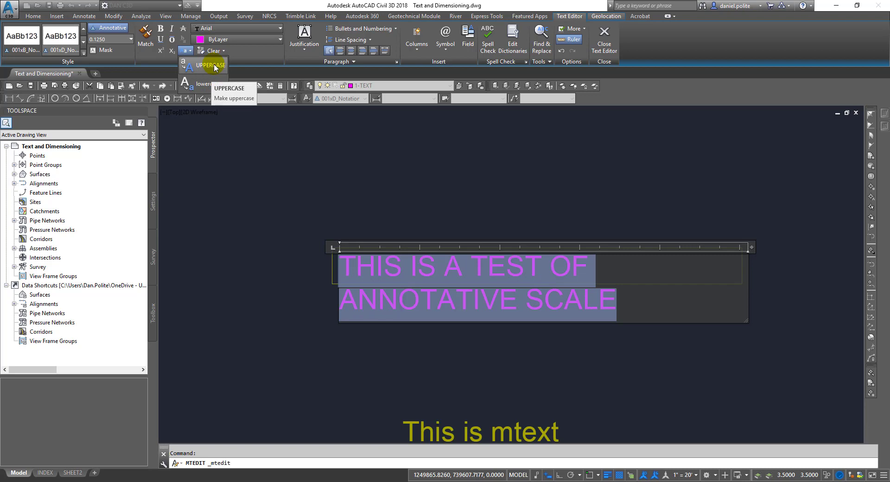
key("ctrl+z")
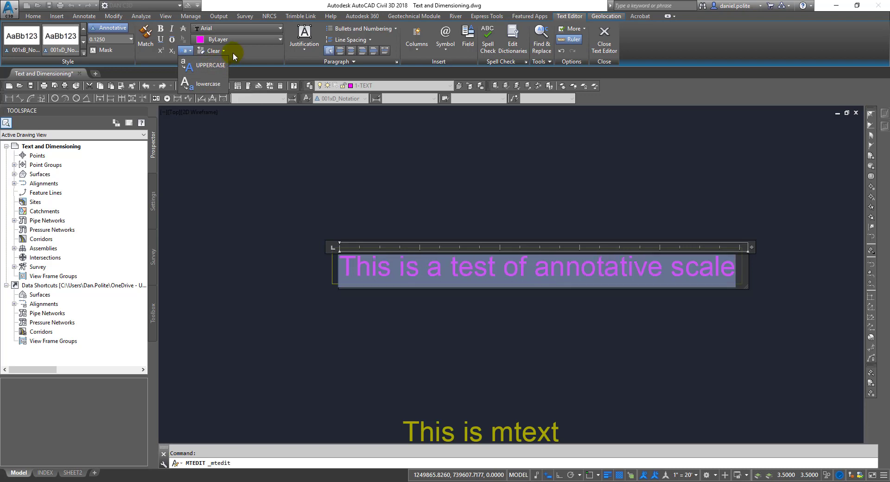
Step: Review the text justification options and format the selected test text as a bulleted list
left_click(233, 140)
left_click(307, 48)
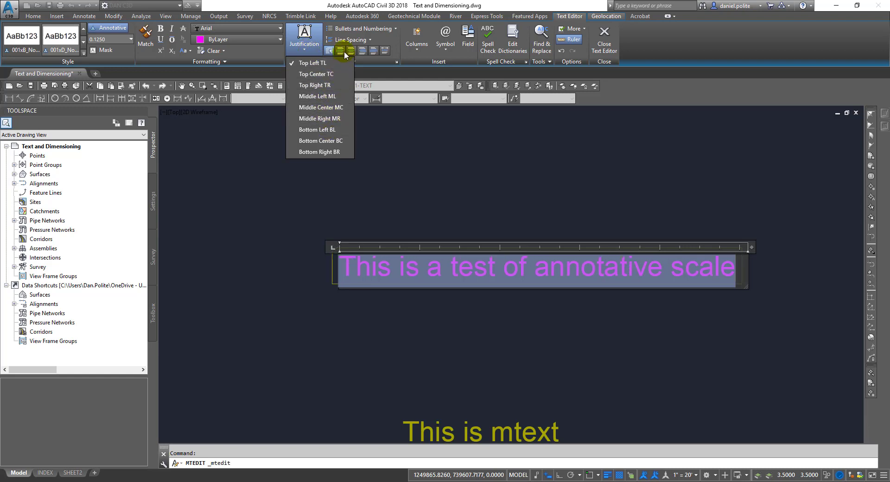
left_click(369, 61)
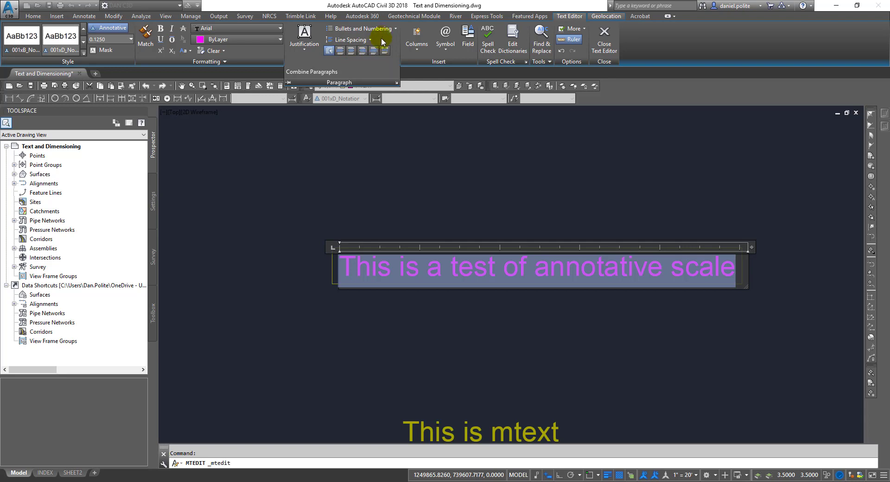
left_click(392, 29)
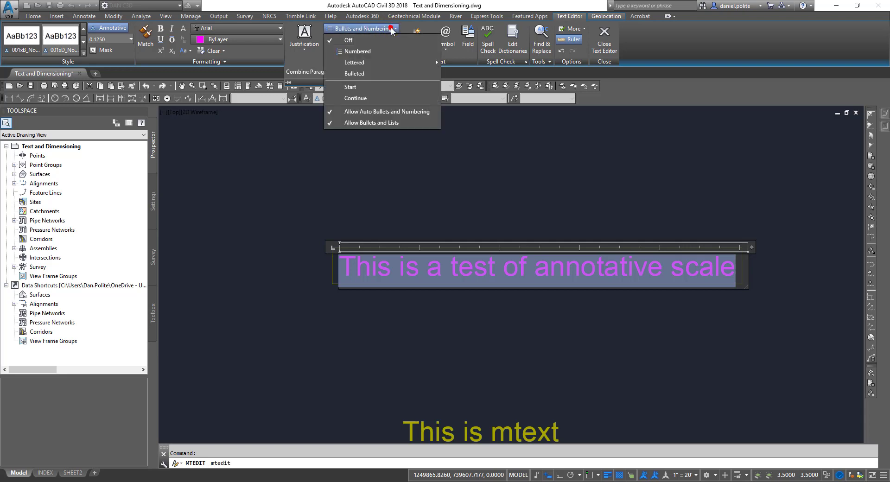
left_click(397, 51)
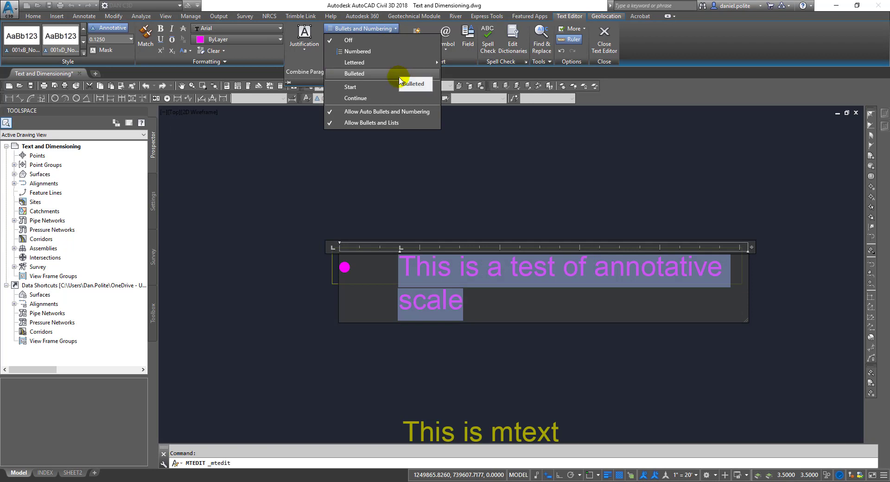
Step: Dismiss the bullet list options and review the Paragraph settings for tabs, indents, alignment and spacing without changing them
left_click(397, 147)
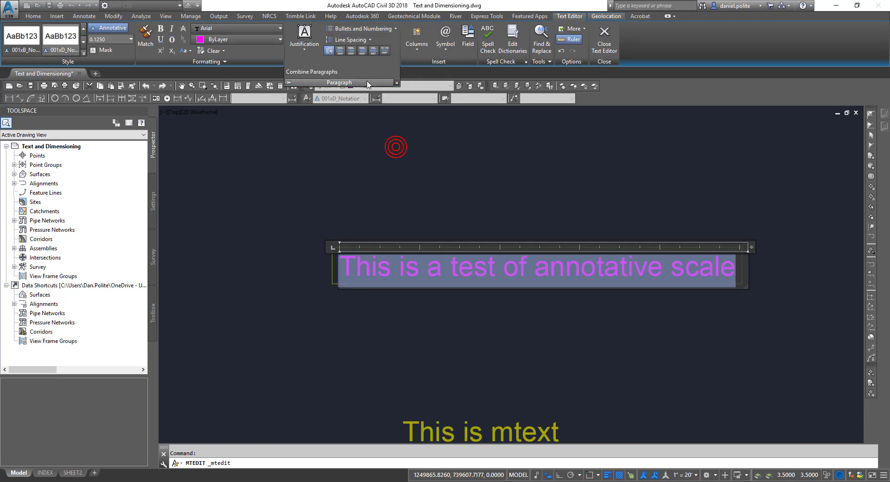
left_click(396, 83)
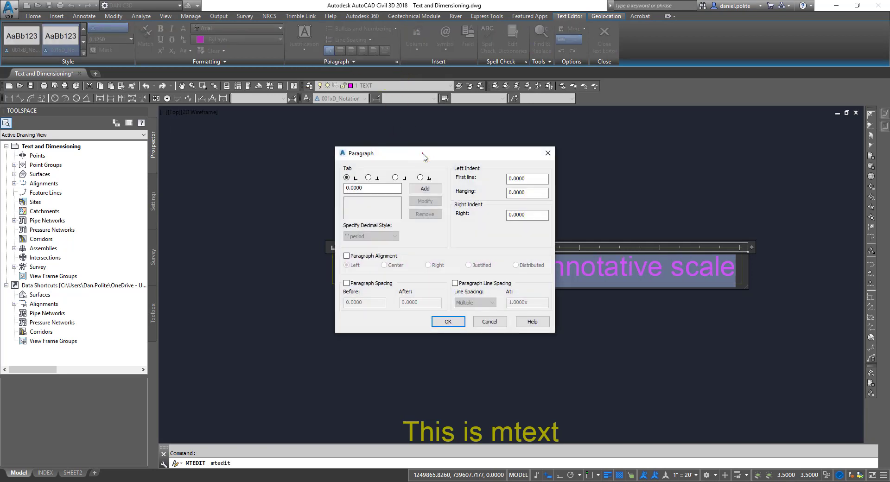
left_click_drag(425, 155, 189, 122)
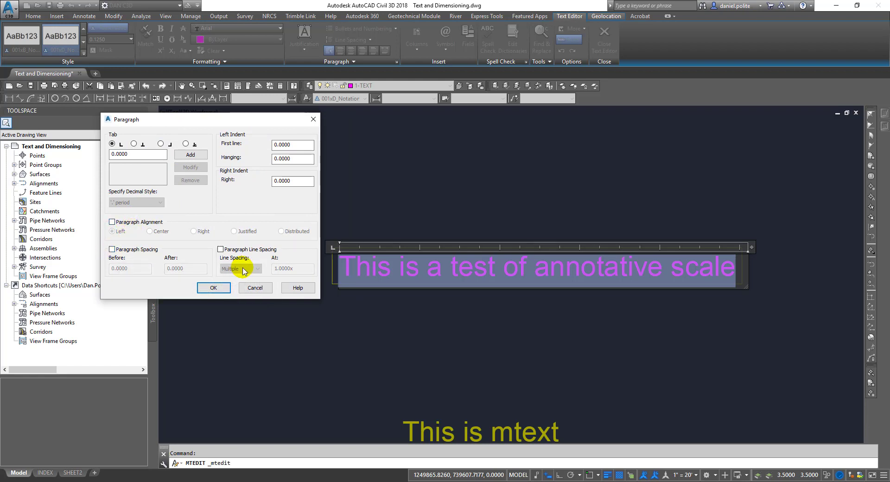
left_click(254, 287)
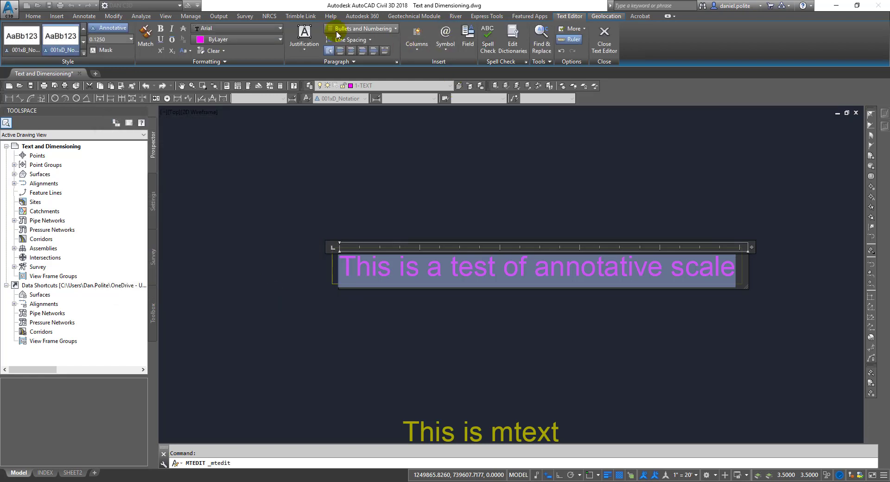
Step: Review the dynamic column height options and set the annotative test text to No Columns
left_click(421, 50)
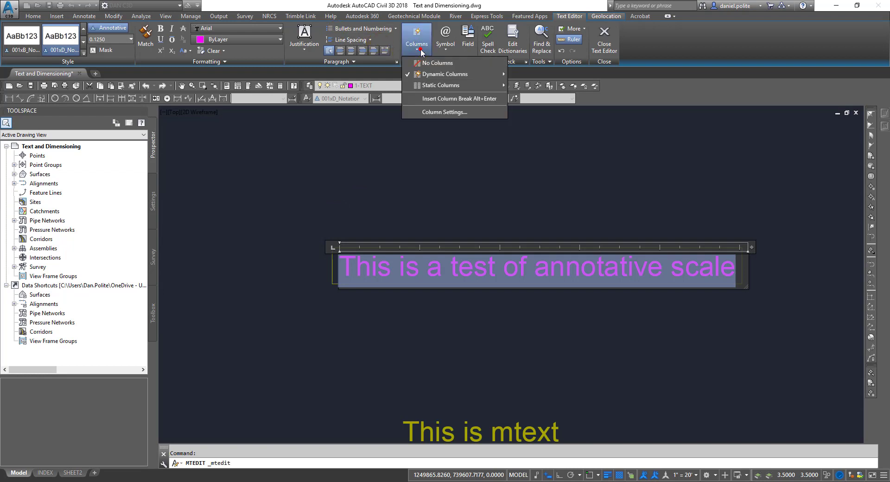
mouse_move(438, 75)
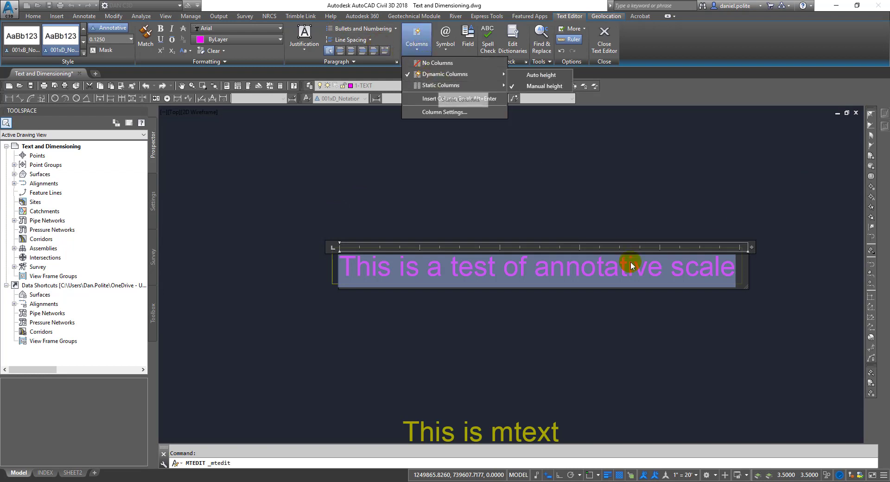
left_click(444, 63)
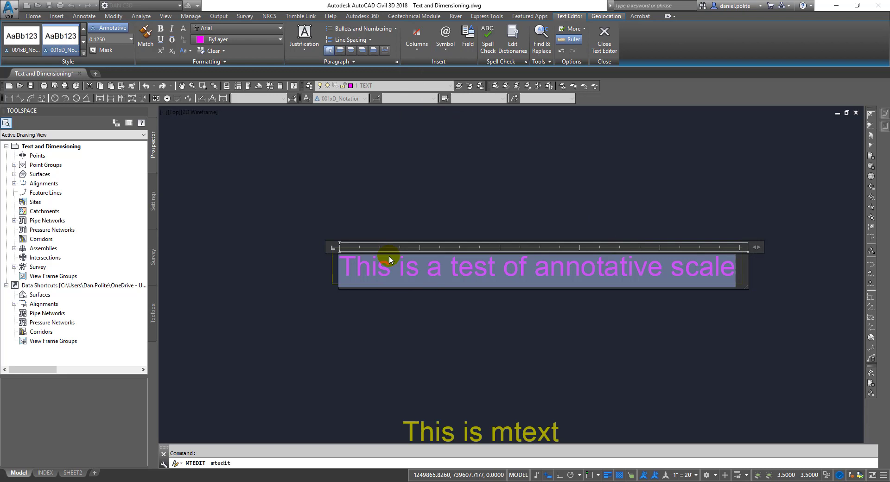
left_click(413, 49)
left_click(437, 75)
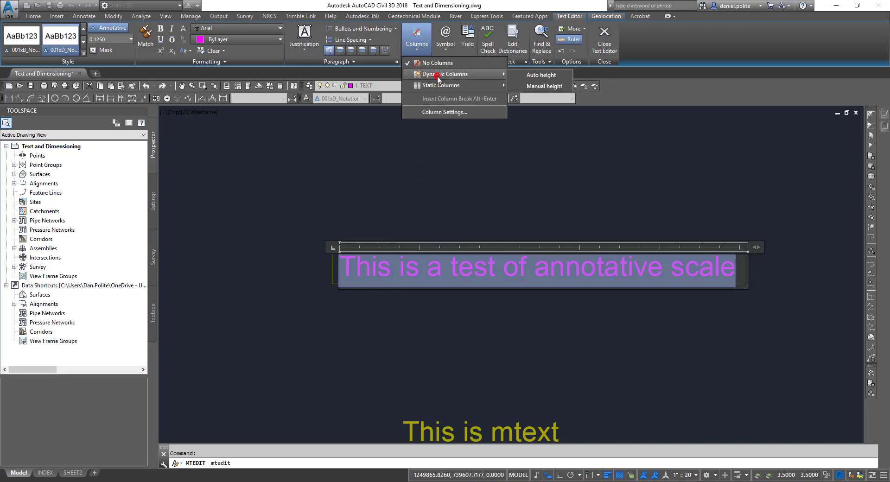
left_click(438, 63)
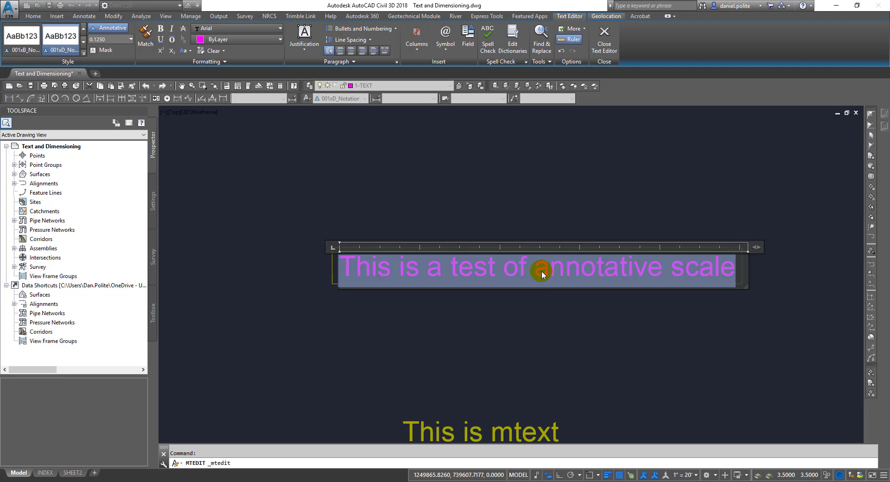
left_click(416, 49)
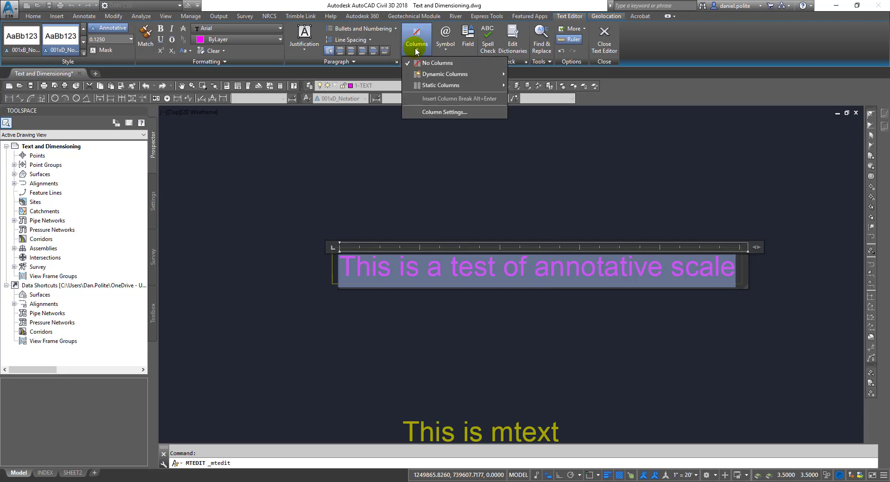
Step: Review the available text symbols and add a second line reading "ft" below the annotative test sentence
left_click(448, 50)
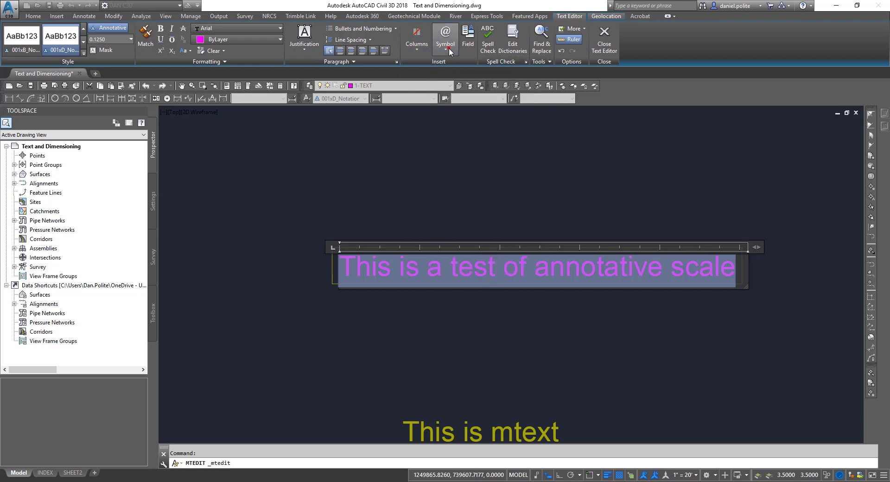
left_click(448, 51)
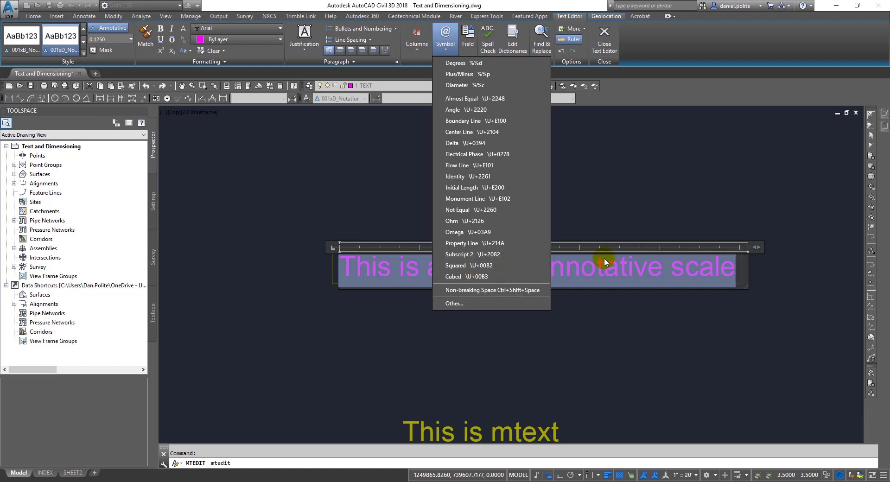
left_click(702, 260)
left_click(733, 270)
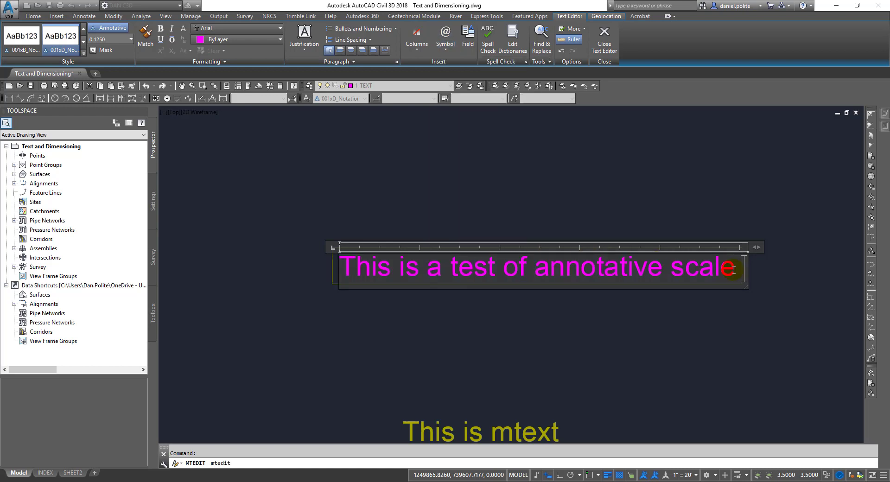
key("Return")
type("ft")
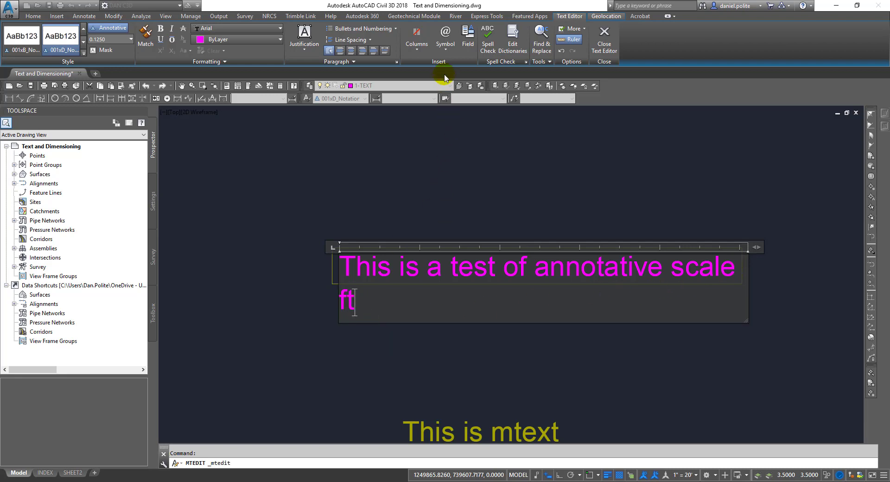
Step: Try inserting the Squared and Degrees symbols after "ft", delete the degree sign and reopen the text editing options
left_click(444, 44)
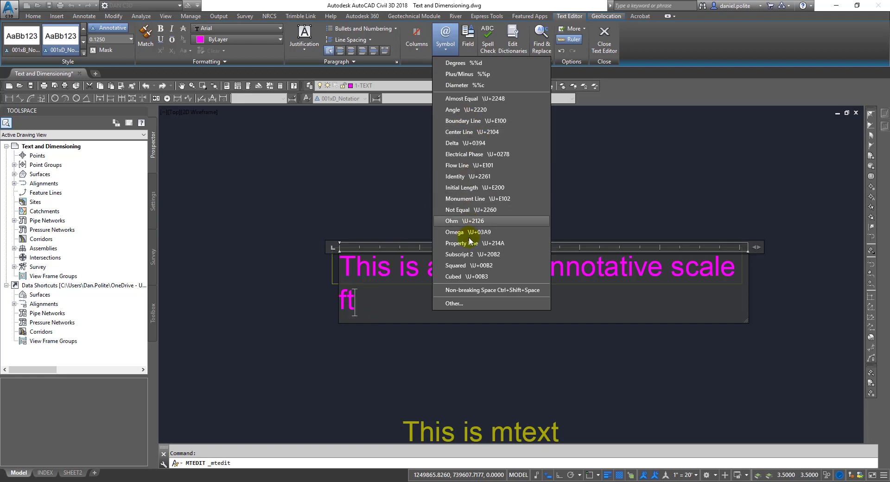
left_click(459, 265)
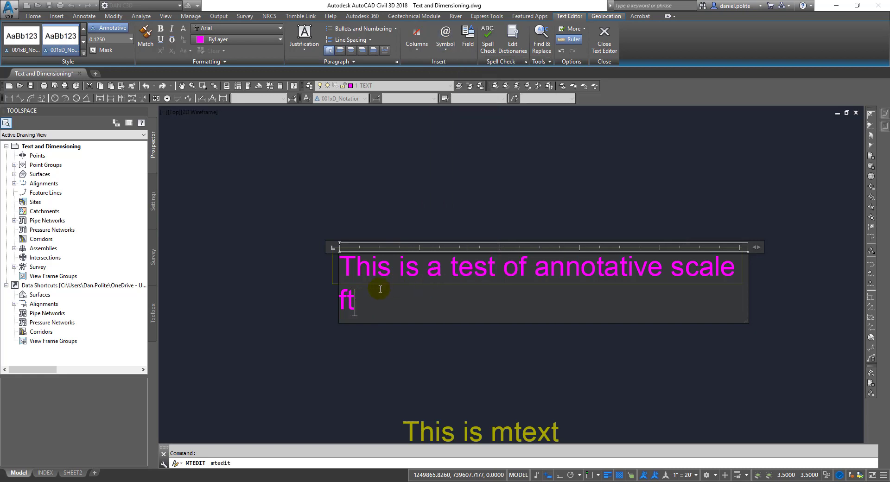
right_click(355, 298)
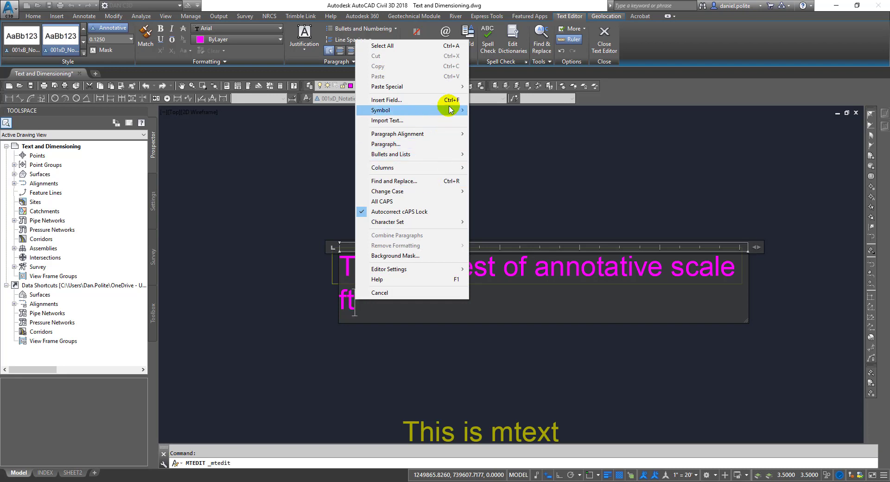
mouse_move(451, 111)
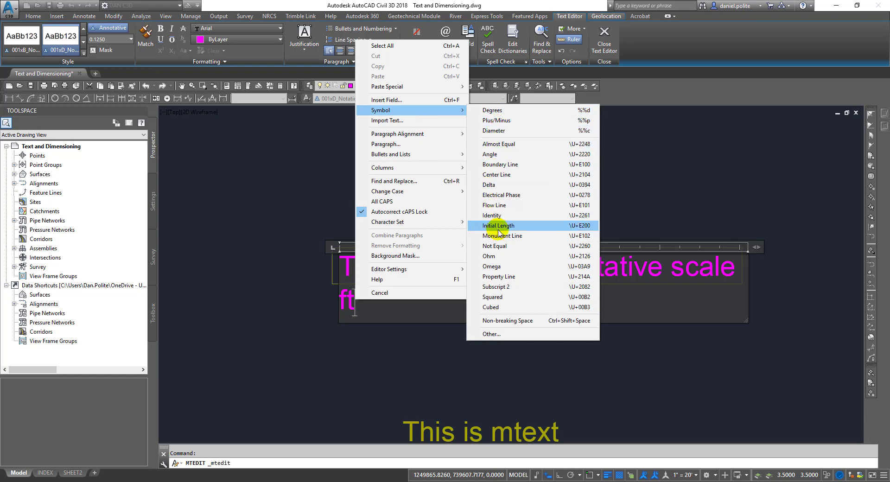
left_click(498, 112)
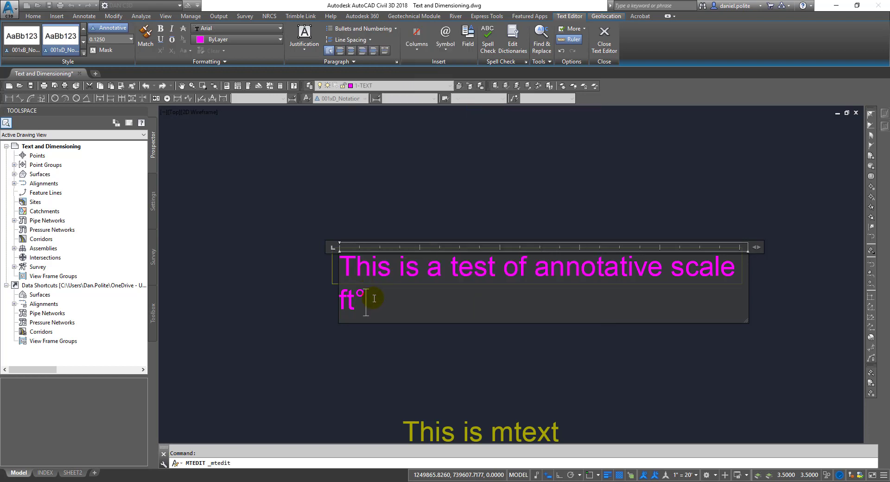
key("BackSpace")
right_click(359, 296)
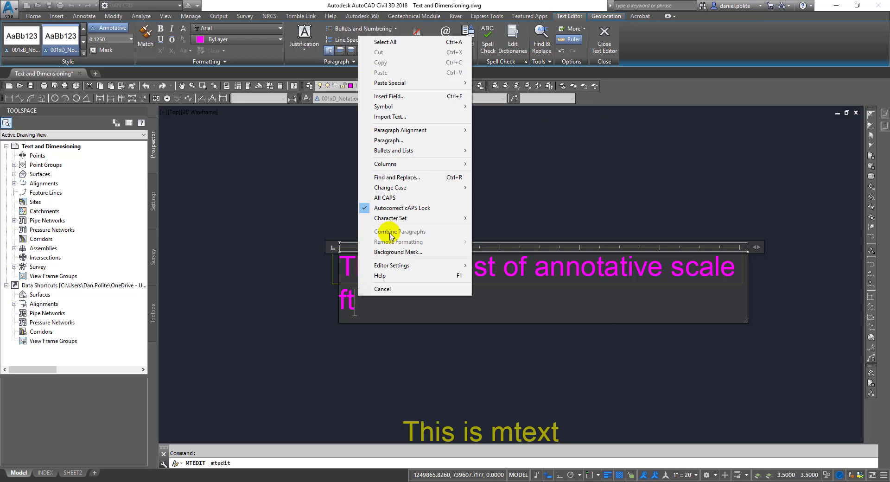
mouse_move(397, 110)
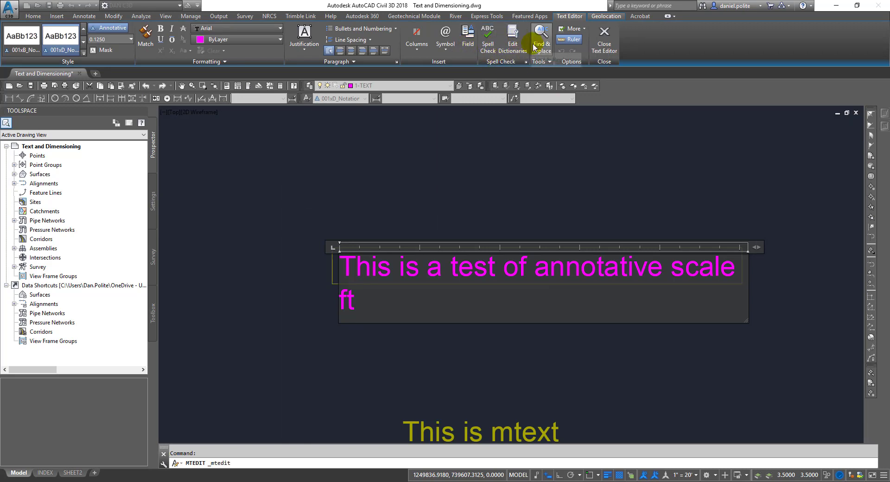
Step: Review the Check Spelling settings without changing them and examine the additional text tools
left_click(526, 62)
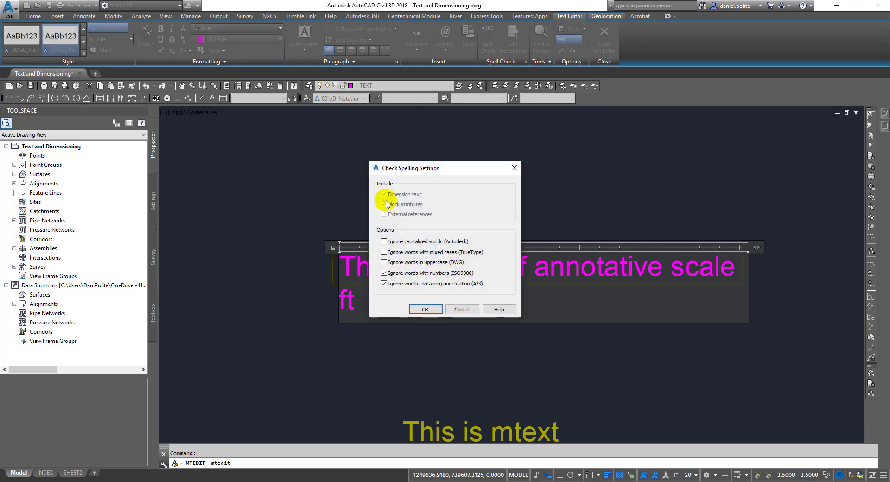
left_click(461, 309)
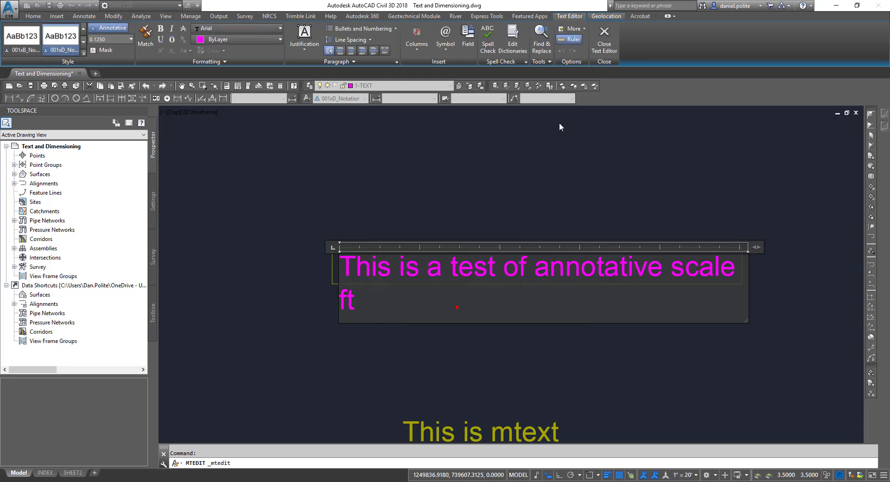
left_click(550, 61)
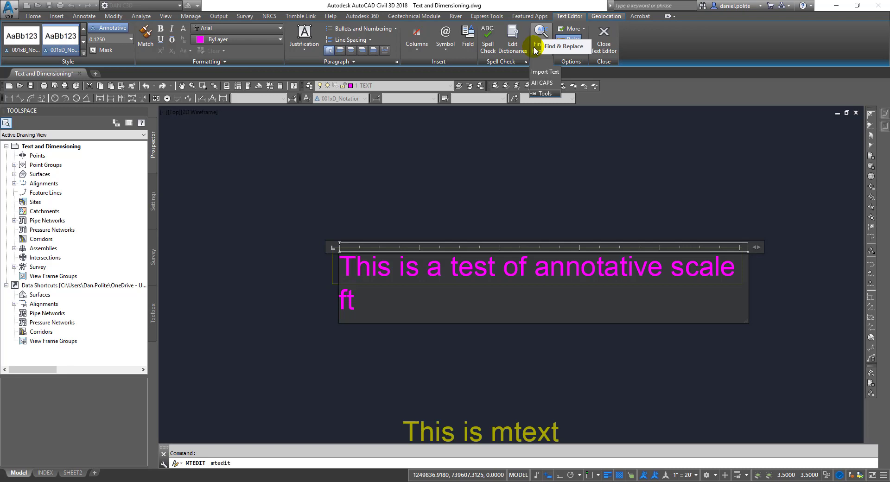
Step: Find the word "scale" in the multiline text, replace it with "cecil" and close Find and Replace
left_click(536, 49)
left_click(436, 253)
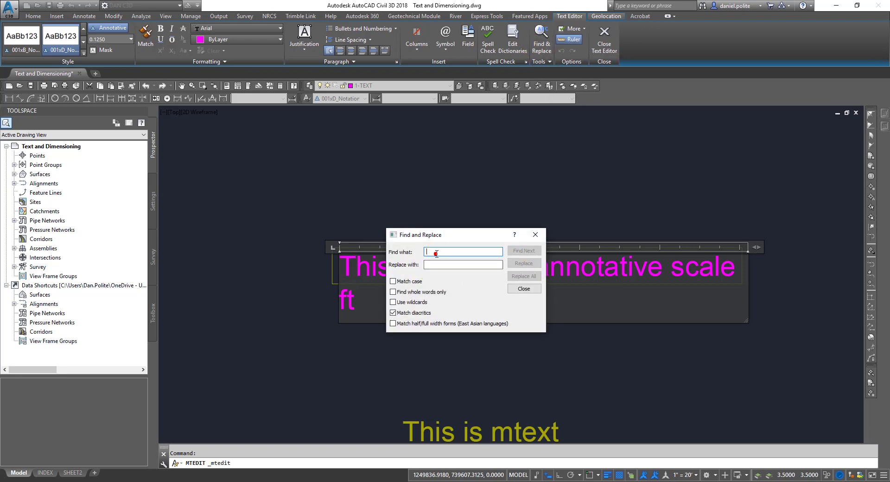
type("scale")
key("Tab")
type("cecil")
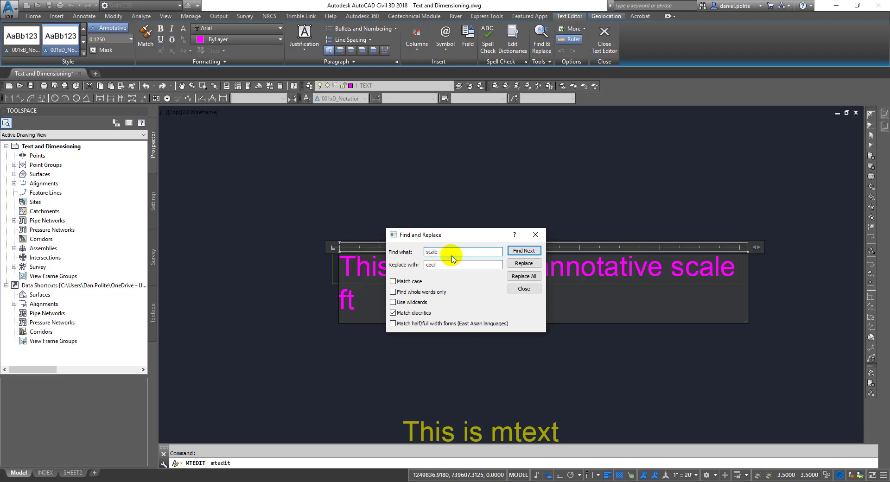
left_click_drag(447, 264, 402, 268)
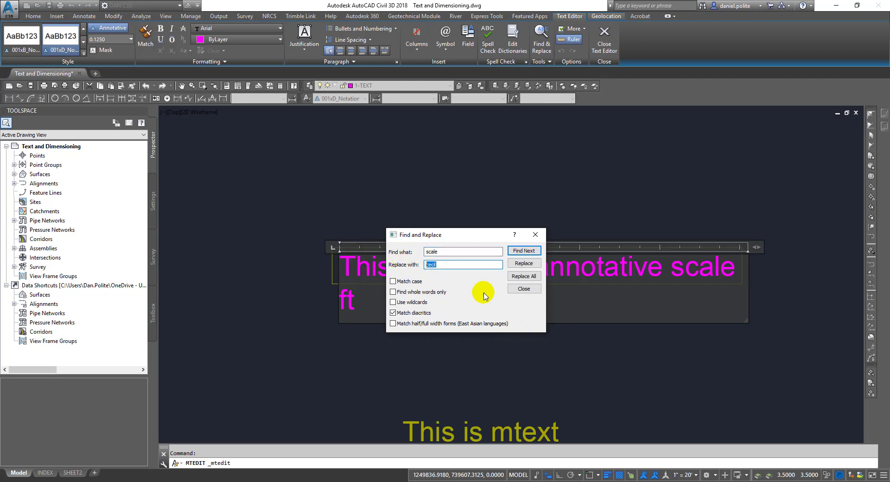
left_click(517, 252)
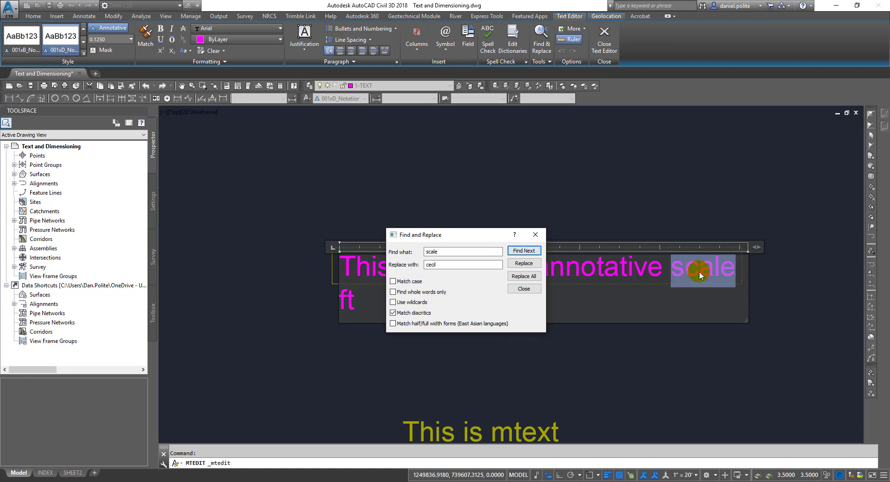
left_click(530, 260)
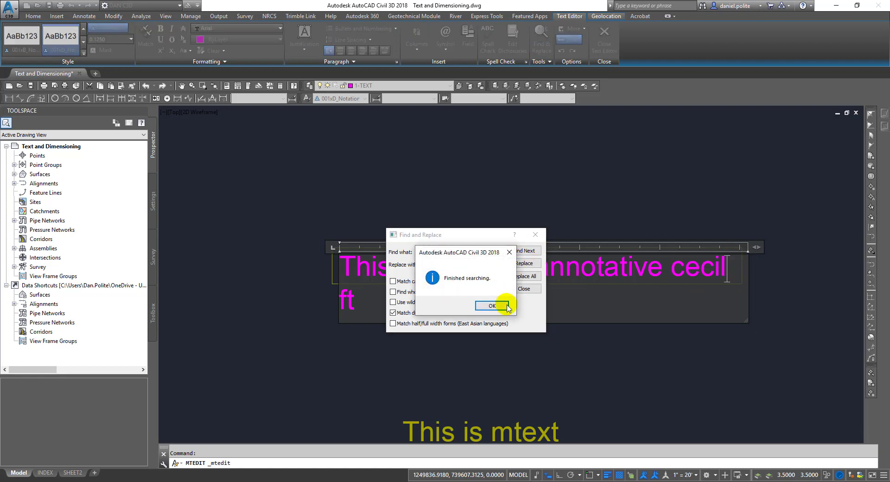
left_click(506, 307)
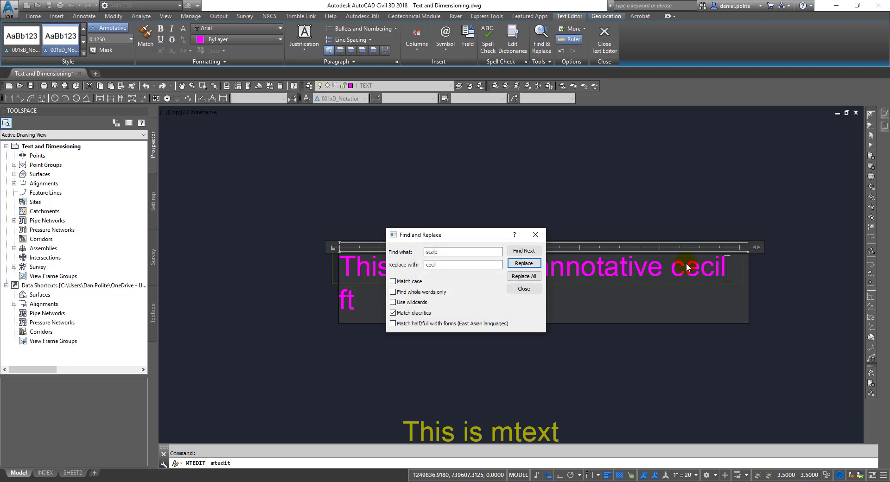
left_click(445, 266)
left_click(522, 288)
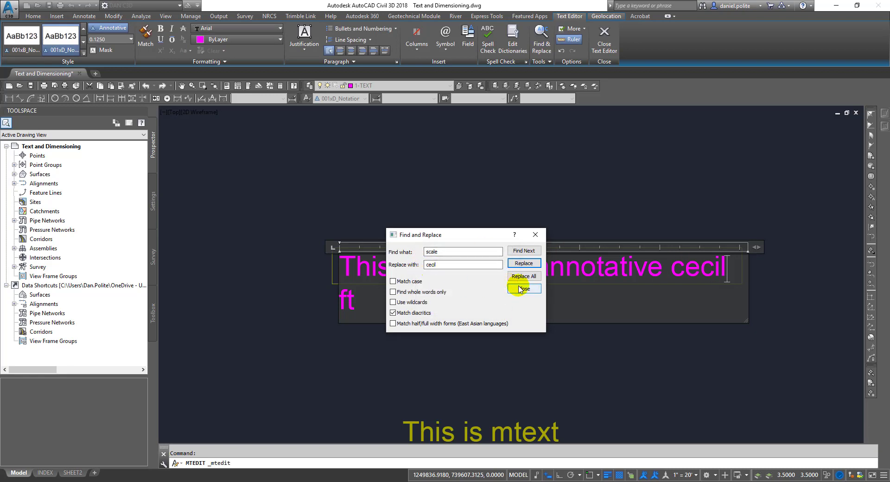
Step: Toggle the text editor's ruler and display the Text Formatting toolbar above the multiline text
left_click(570, 40)
left_click(570, 40)
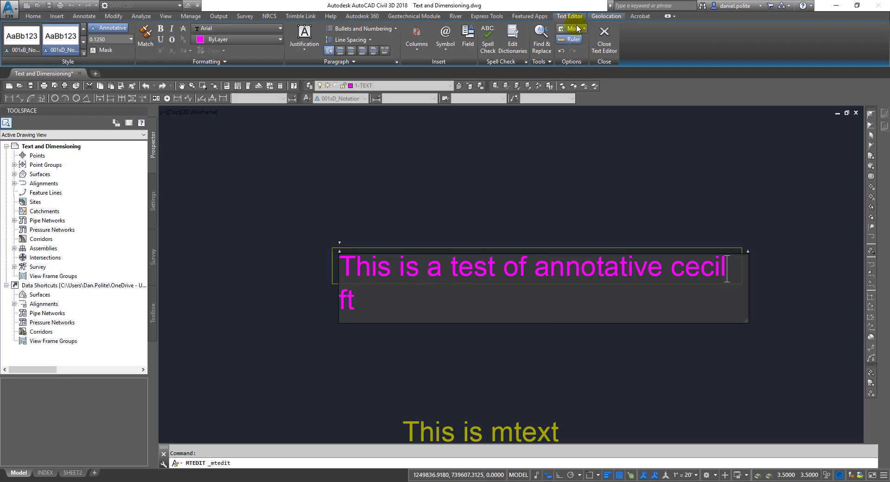
left_click(573, 28)
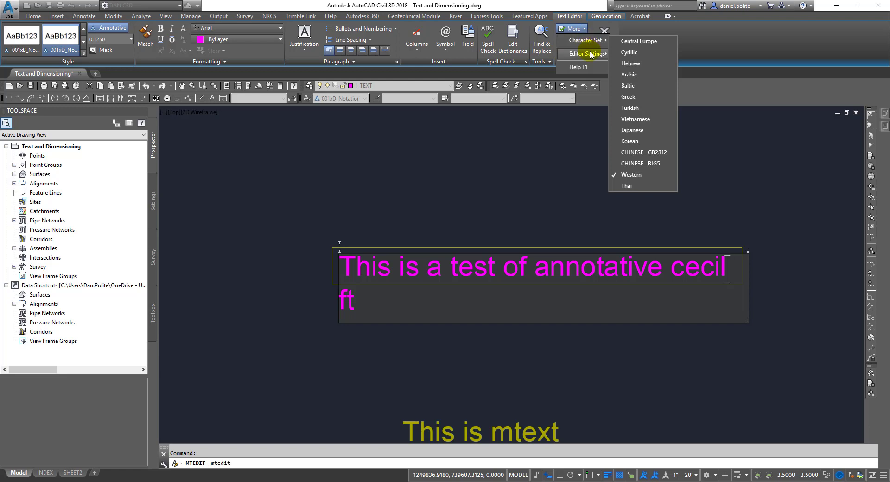
mouse_move(591, 54)
left_click(631, 66)
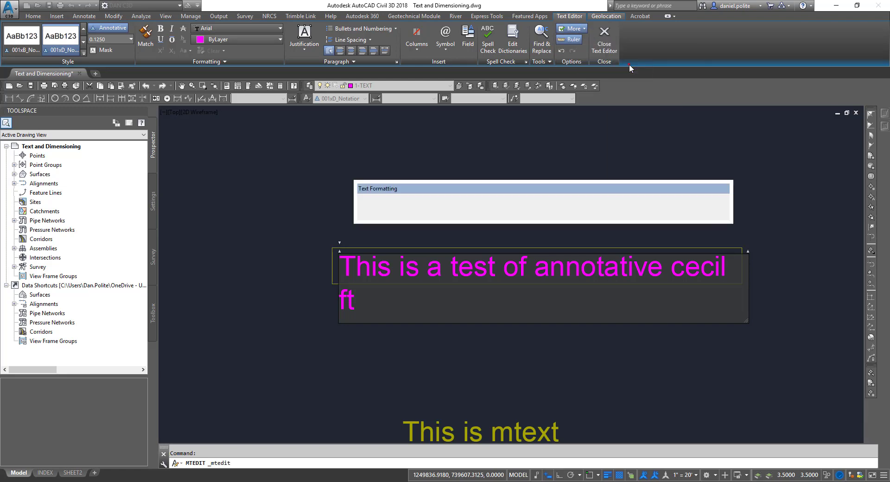
left_click(571, 42)
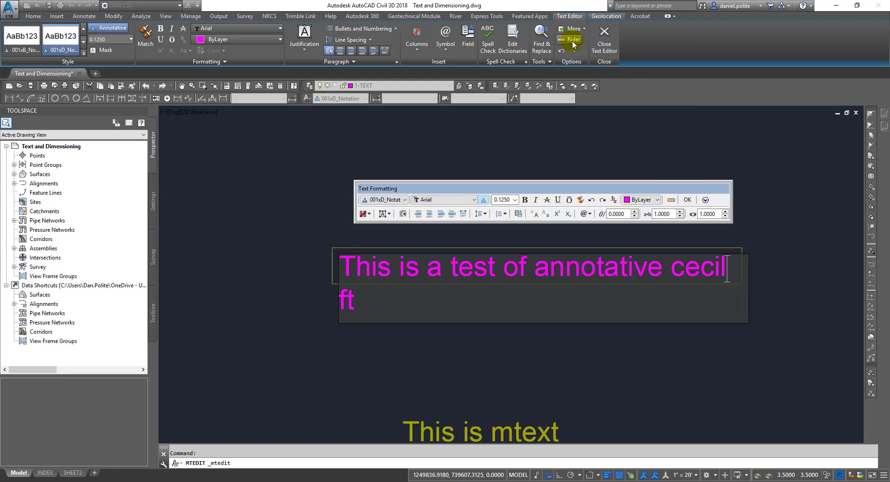
Step: Review the text editor's additional options, then show and hide the ruler above the multiline text
left_click(579, 31)
mouse_move(591, 53)
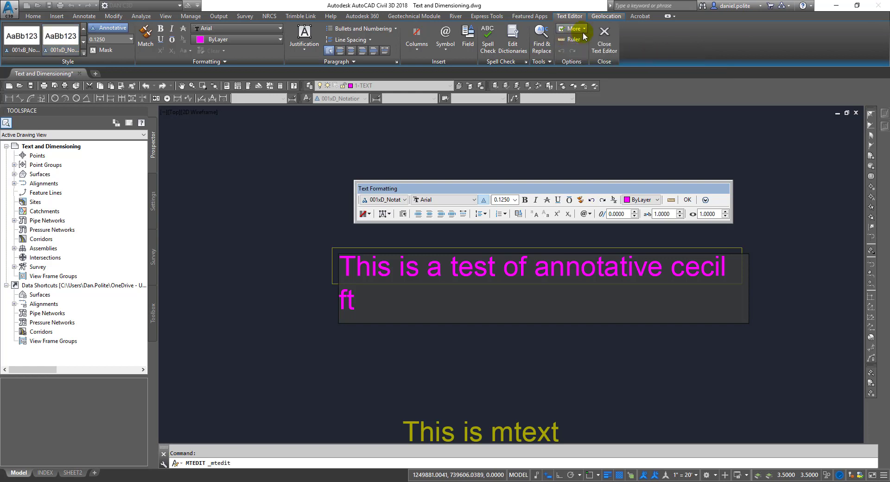
left_click(577, 41)
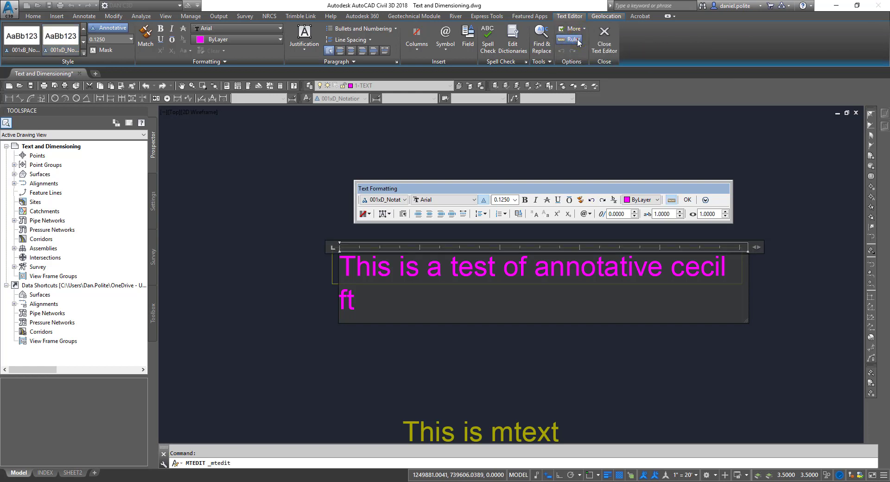
left_click(577, 41)
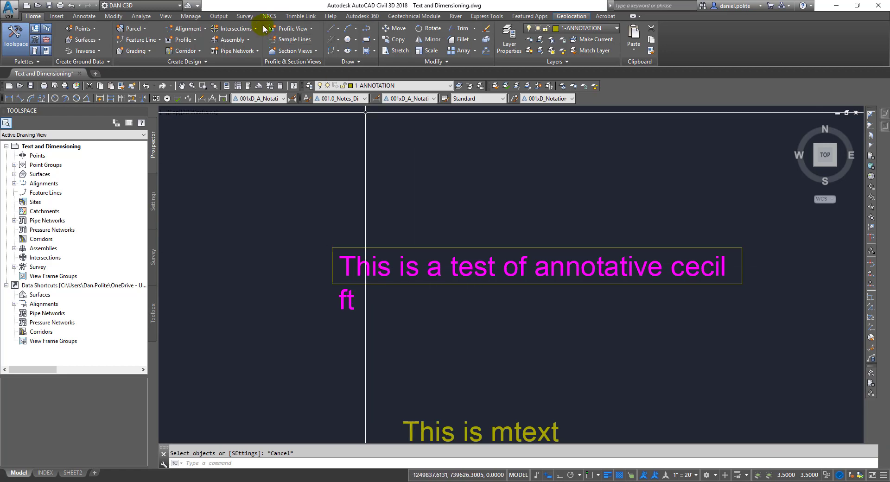
Step: Display the Express text tools and draw a three-point arc about 24 units wide above the annotative text
left_click(481, 17)
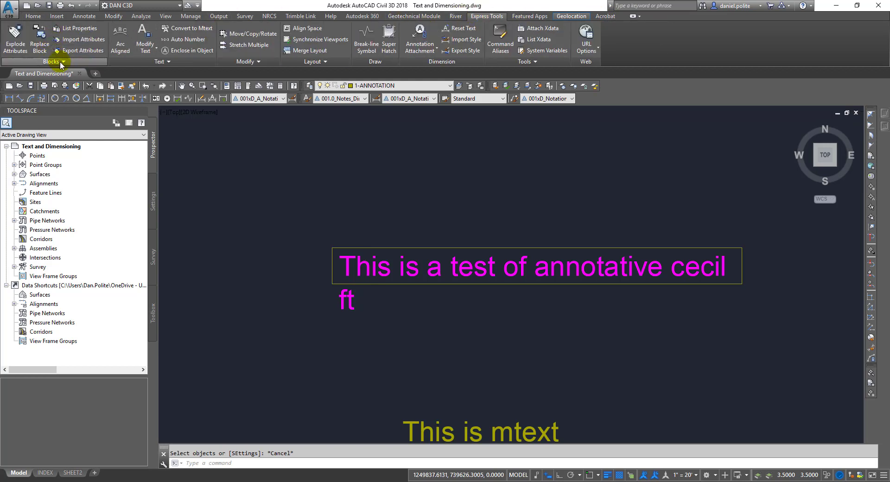
left_click(166, 62)
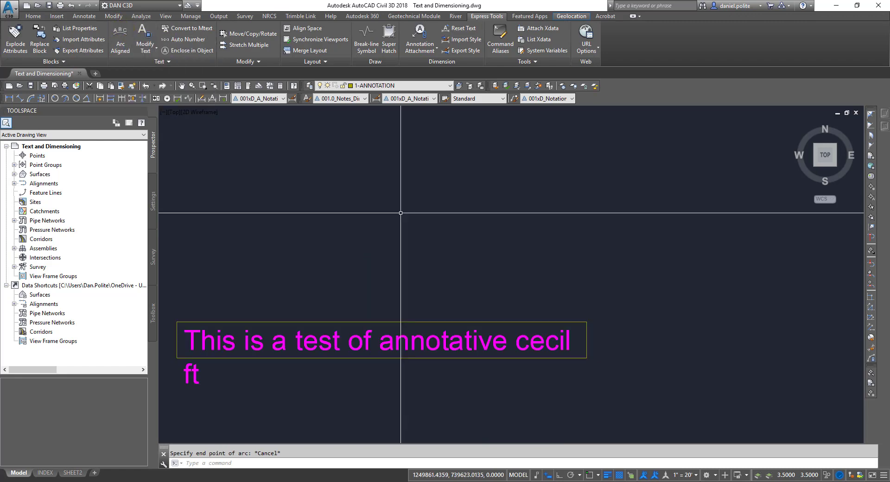
type("a")
key("Return")
left_click(401, 213)
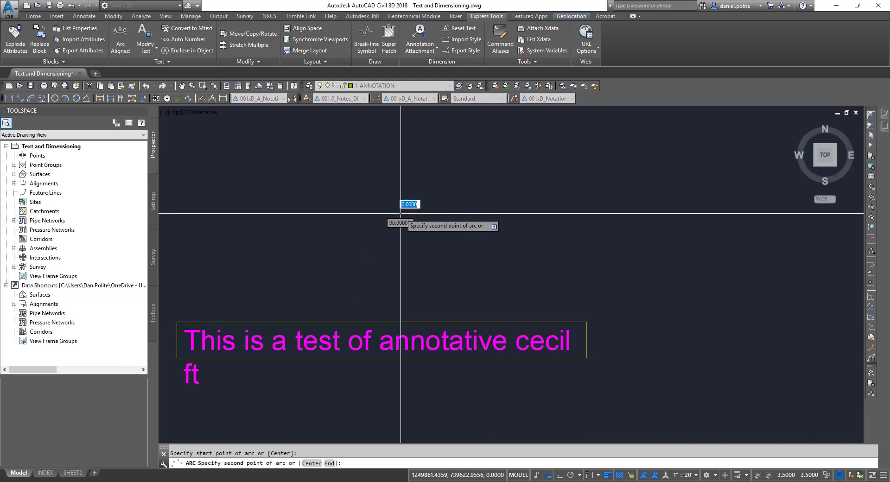
left_click(474, 165)
left_click(593, 214)
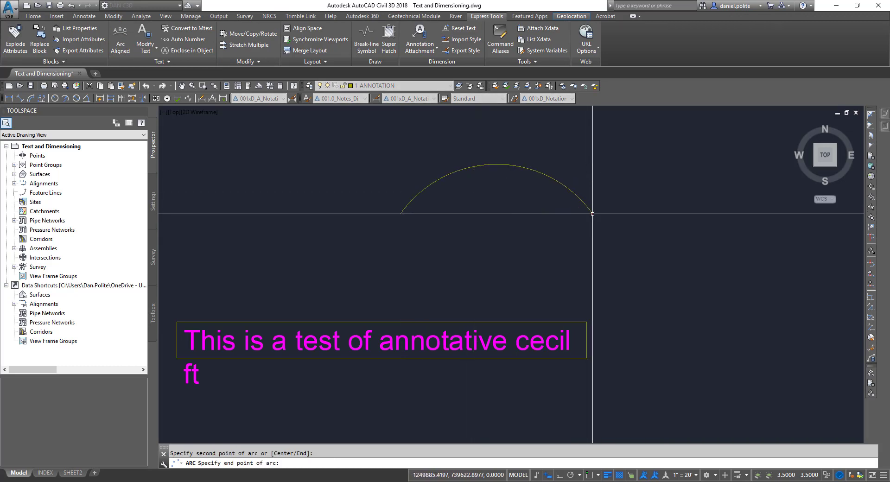
Step: Start arc-aligned text on the new arc with text style 001xD_Notation(B) and text height 1.26
left_click(113, 33)
left_click(454, 171)
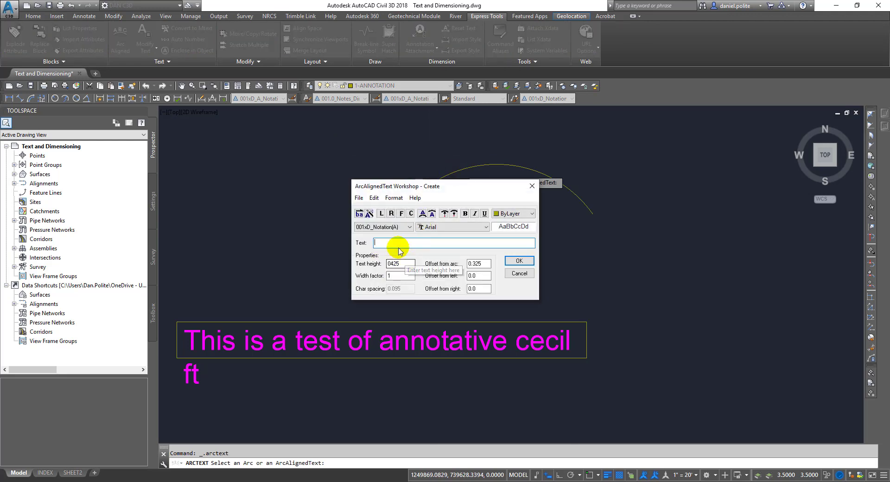
left_click(408, 228)
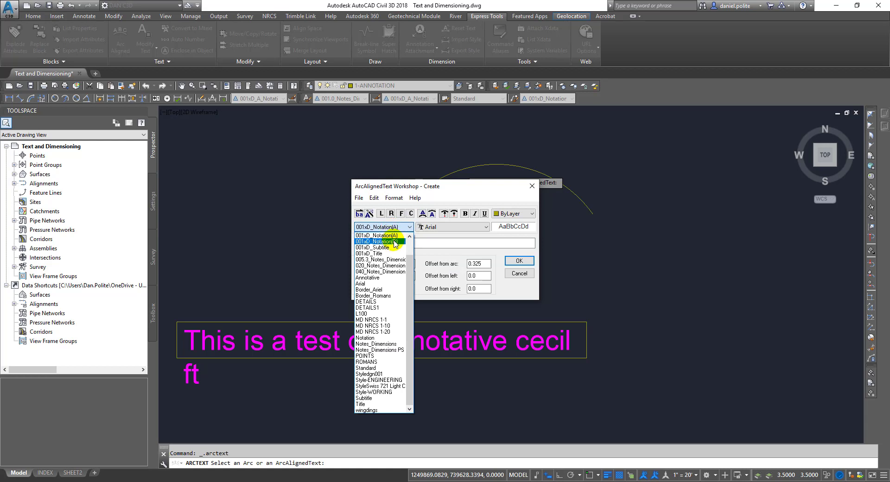
left_click(394, 241)
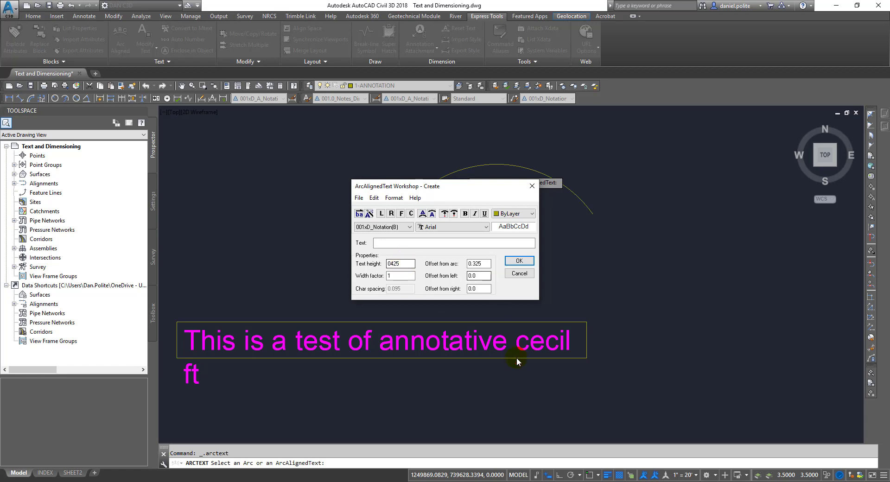
left_click_drag(406, 262, 392, 266)
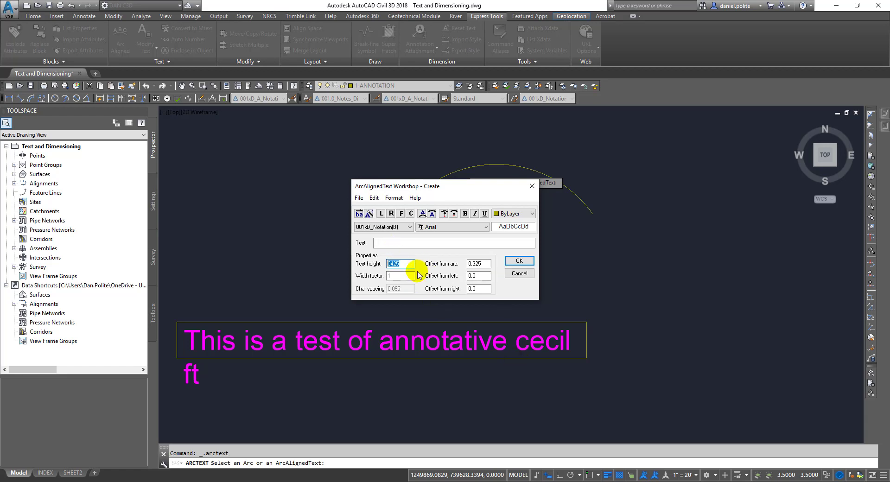
type("1.26")
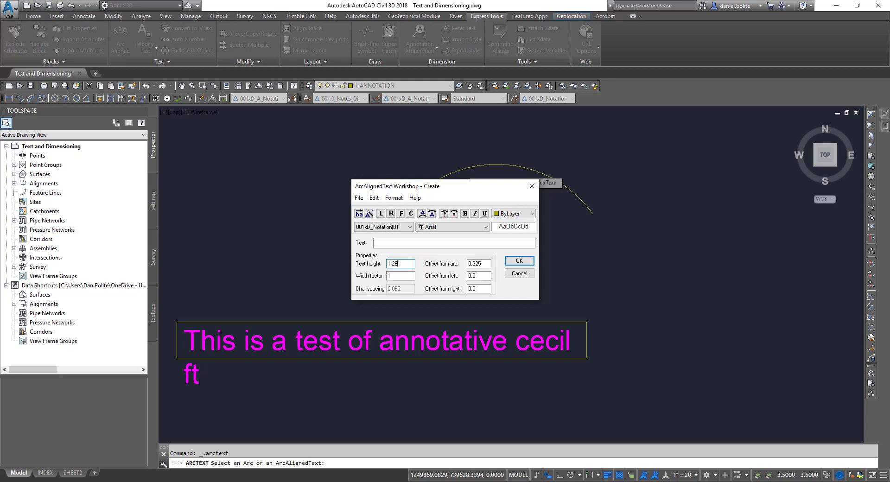
Step: Enter "This a test of arc text" as the arc-aligned wording and create it on the arc
left_click(400, 245)
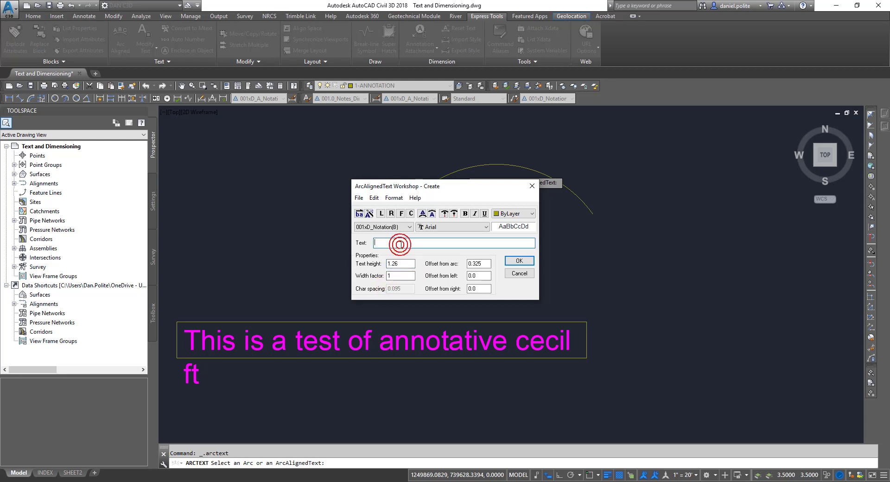
type("This a test of arc text")
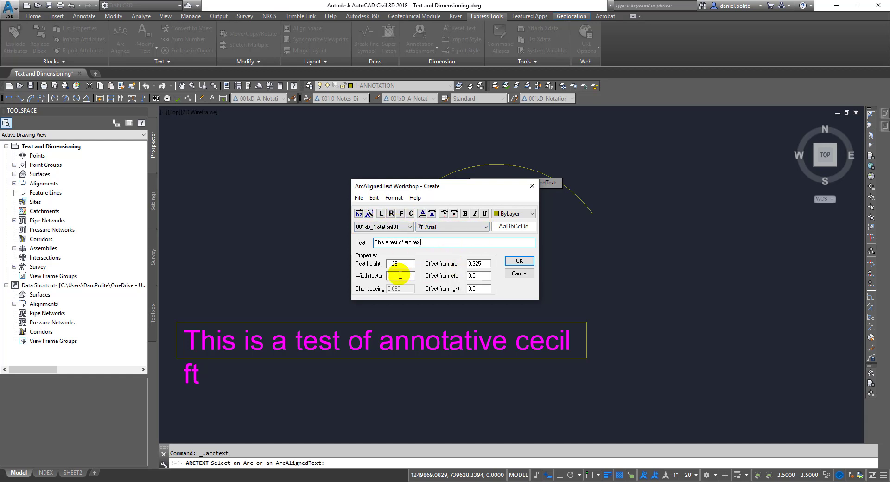
left_click(513, 263)
Step: Delete the arc beneath the arc-aligned text, keeping only the text
middle_click_drag(533, 239, 544, 276)
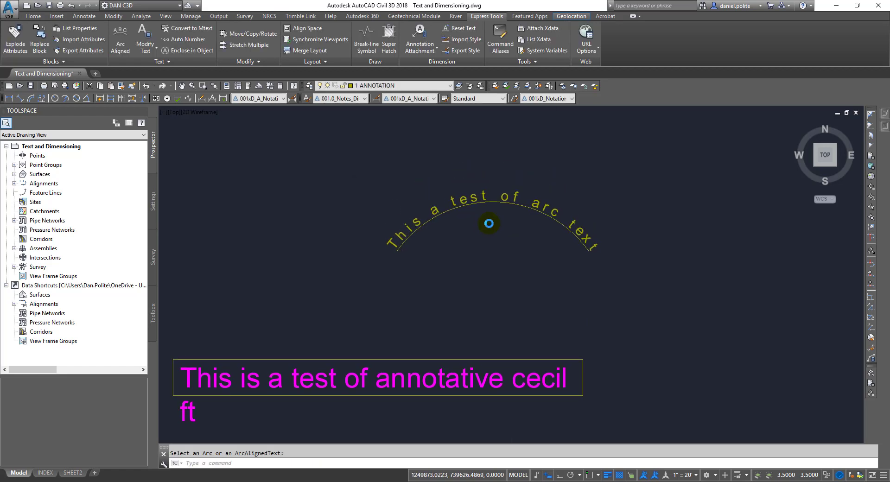
scroll(410, 224, "up", 2)
scroll(683, 238, "down", 2)
middle_click_drag(668, 237, 447, 222)
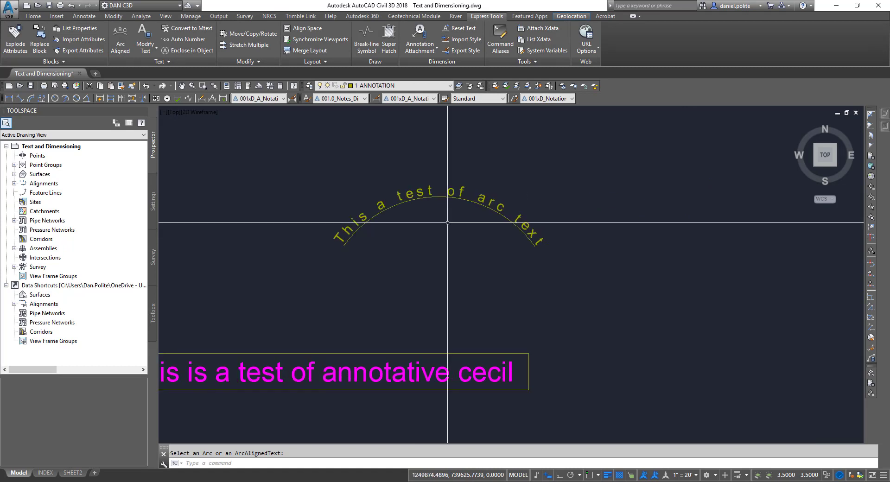
left_click(468, 201)
scroll(457, 192, "up", 1)
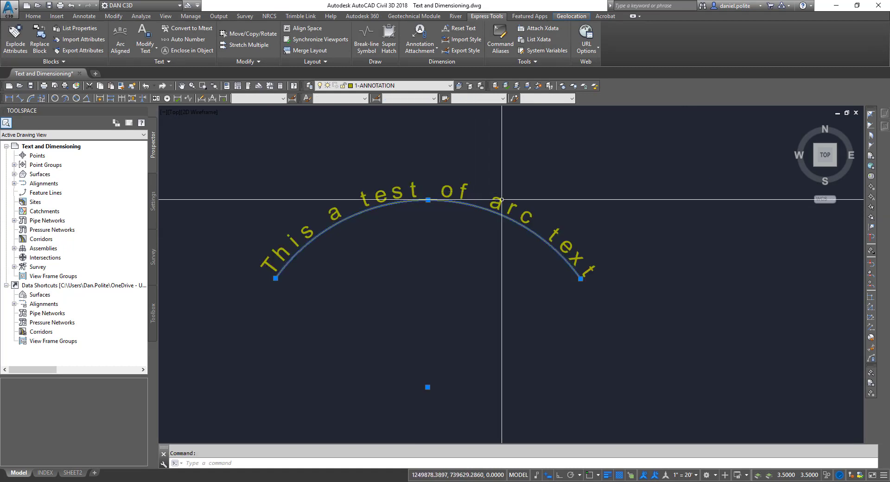
scroll(501, 199, "down", 2)
scroll(481, 204, "up", 2)
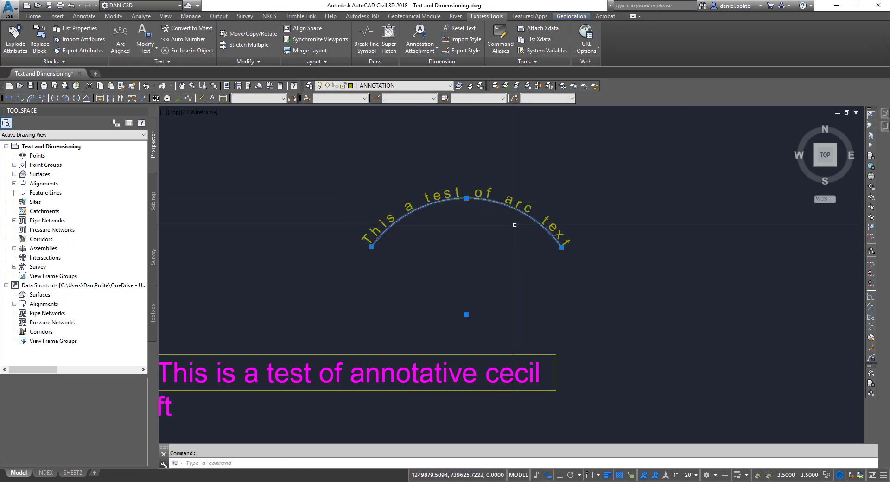
key("Delete")
Step: Select the arc-aligned text and enlarge its curve by stretching its midpoint grip upward
scroll(424, 209, "up", 3)
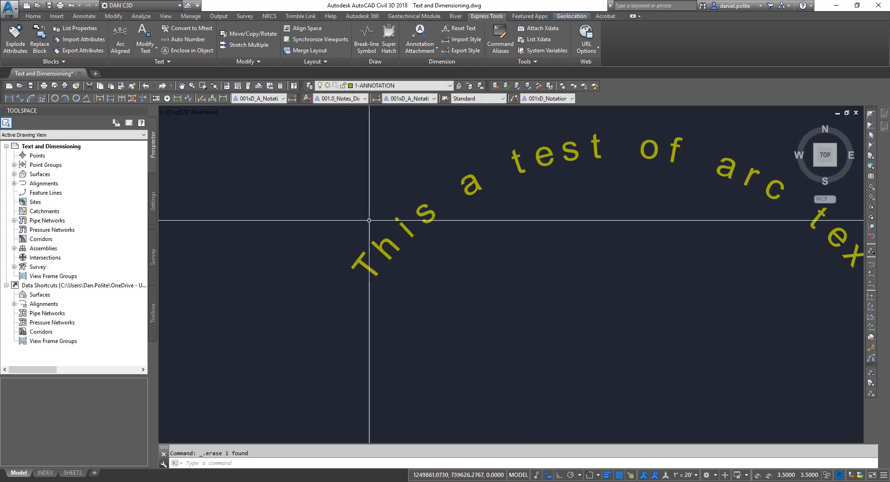
left_click(424, 210)
scroll(345, 248, "down", 4)
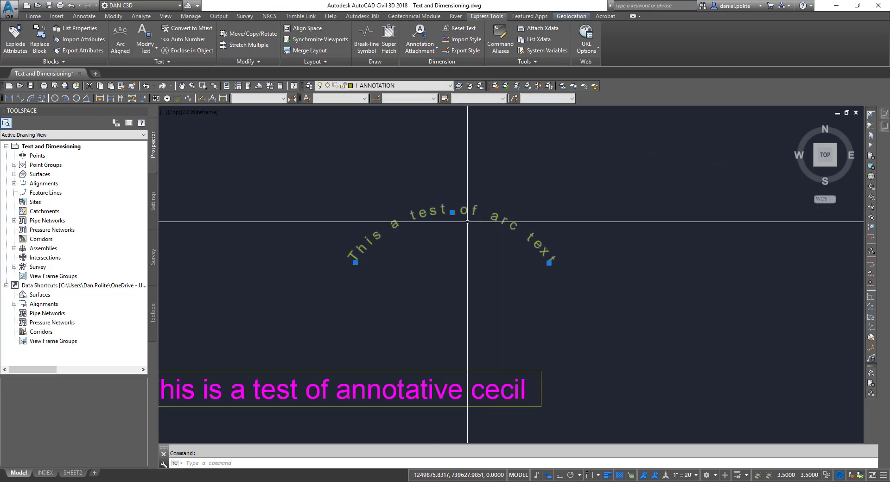
left_click(451, 212)
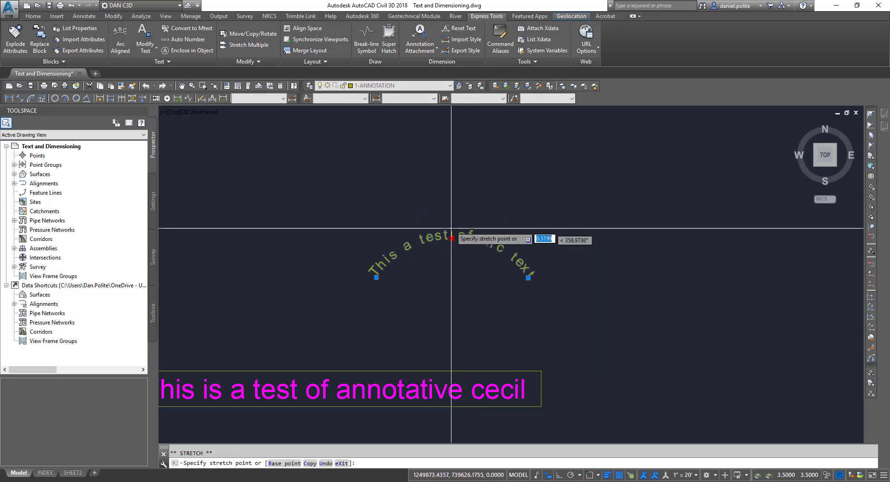
left_click(450, 191)
middle_click_drag(495, 173, 504, 247)
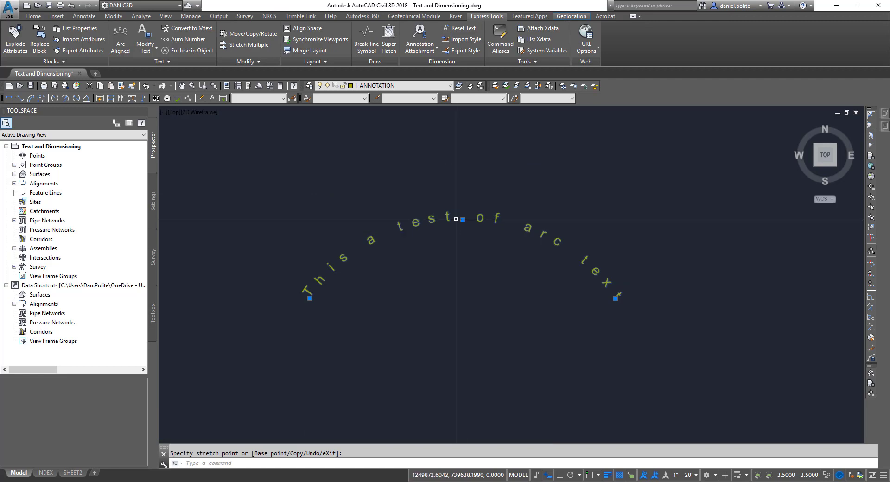
scroll(499, 243, "down", 3)
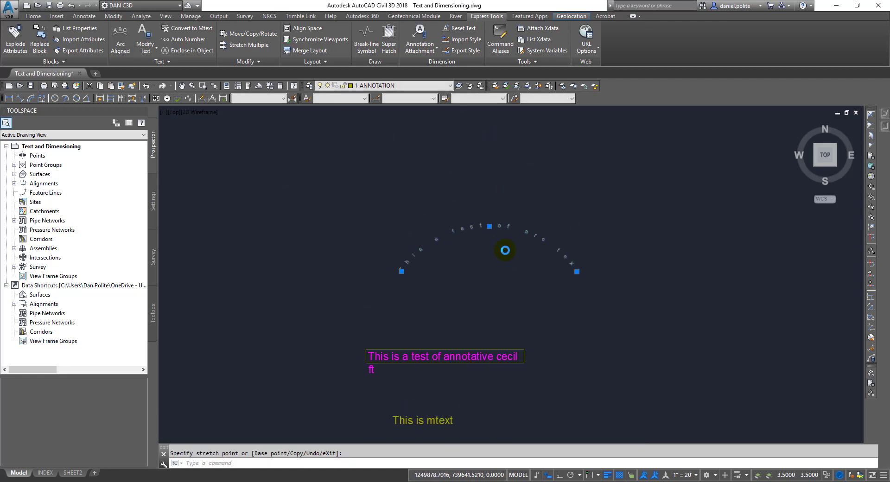
scroll(499, 244, "up", 4)
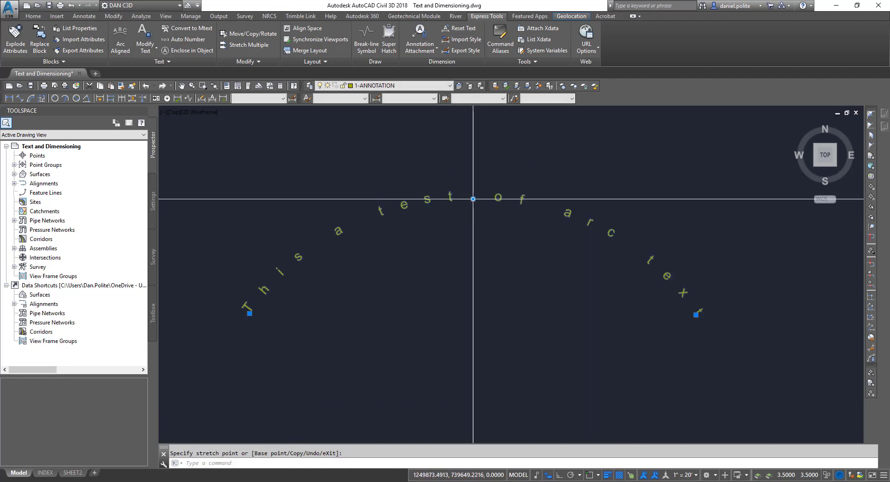
Step: Shrink the arc-aligned text's curve by stretching its midpoint grip downward, and clear the selection
left_click(473, 200)
scroll(474, 296, "down", 8)
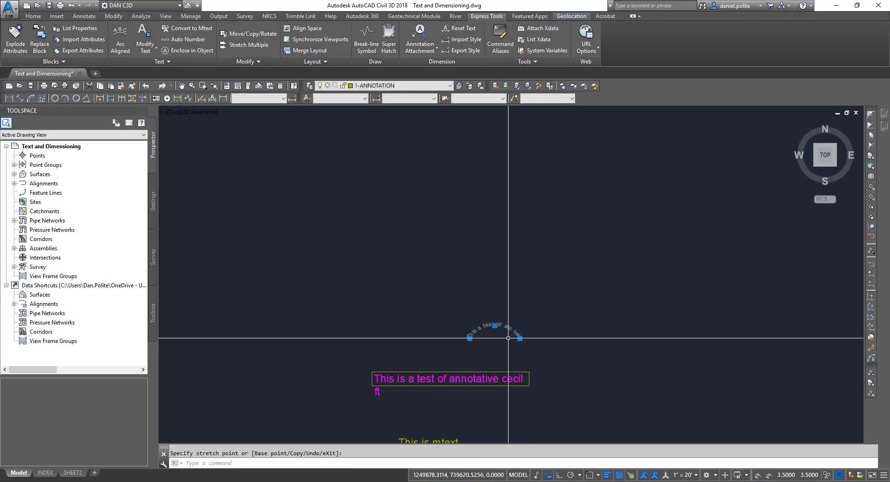
scroll(473, 292, "up", 4)
key("Escape")
mouse_move(539, 254)
middle_mouse_down()
mouse_move(689, 224)
mouse_move(628, 225)
middle_mouse_up()
key("Escape")
key("Escape")
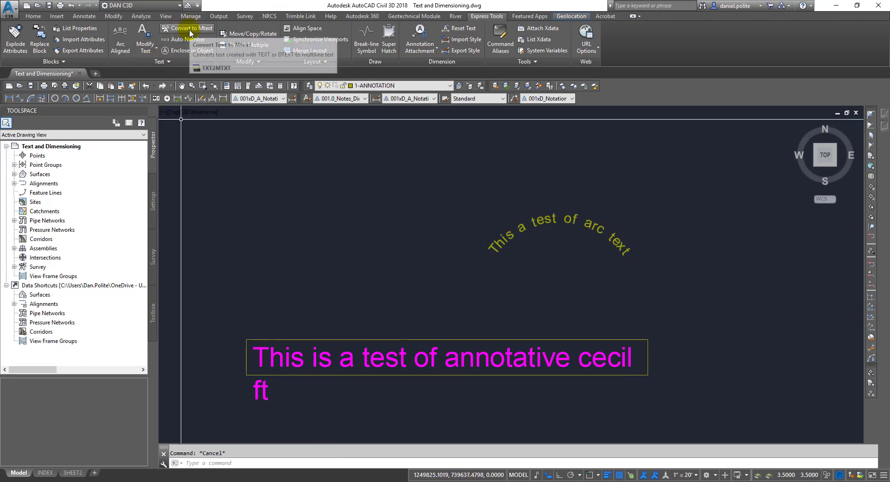
Step: Turn Ortho on and create the horizontal single-line text "this is just text" above the annotative multiline text
type("text")
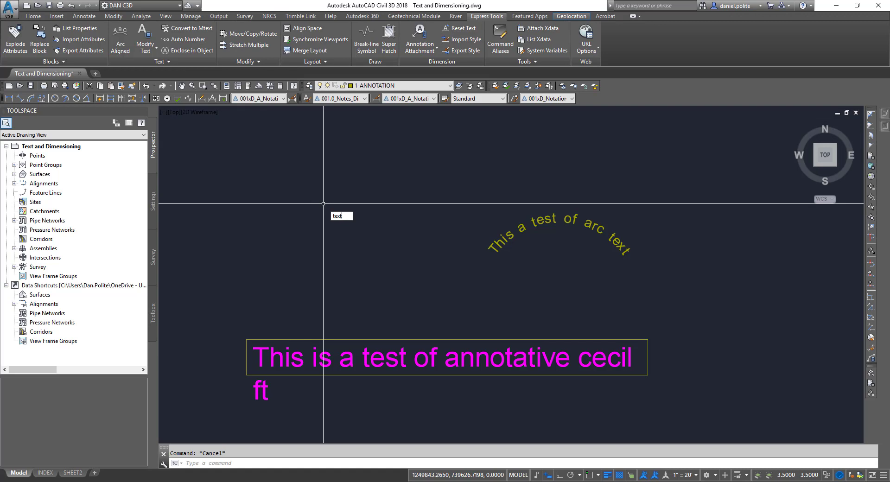
key("Return")
left_click(315, 183)
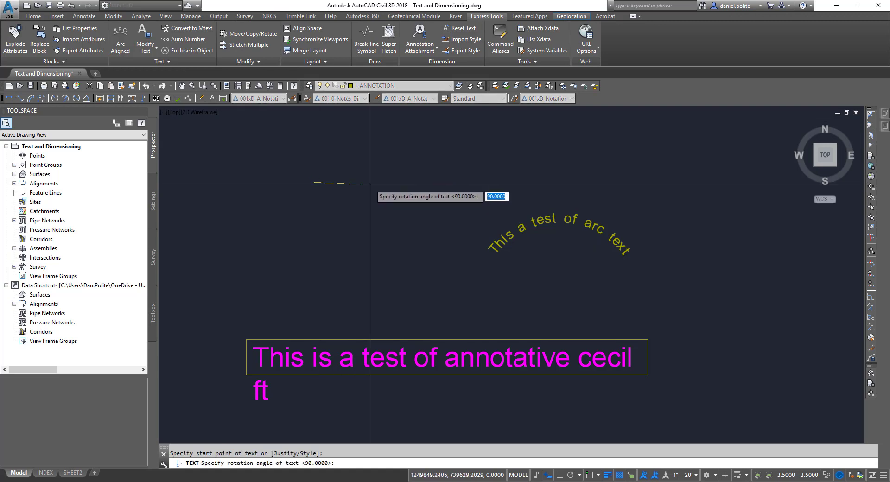
key("F8")
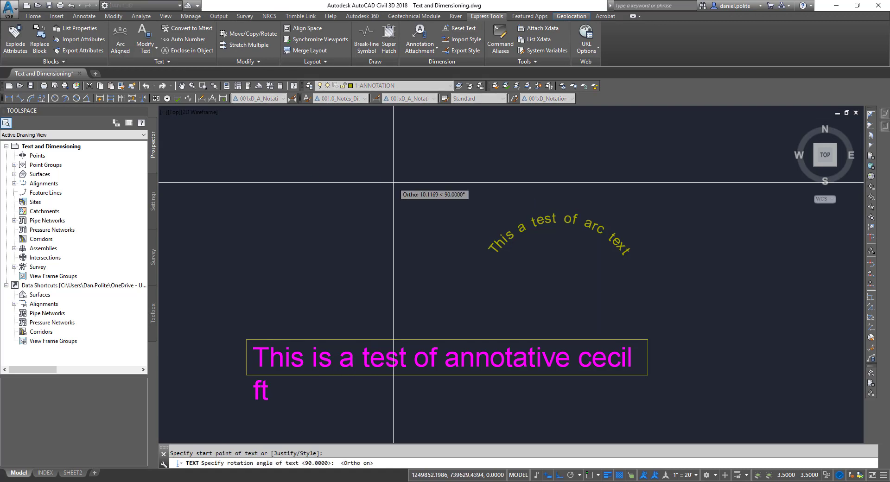
left_click(392, 181)
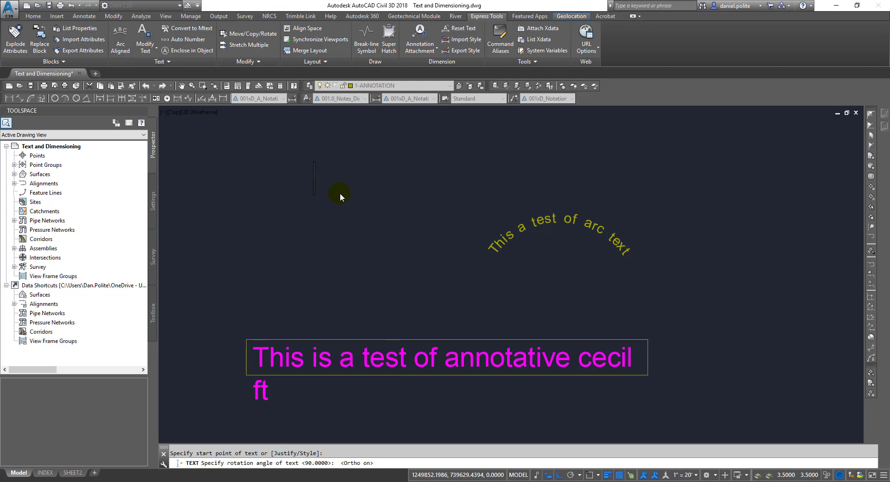
type("this is j")
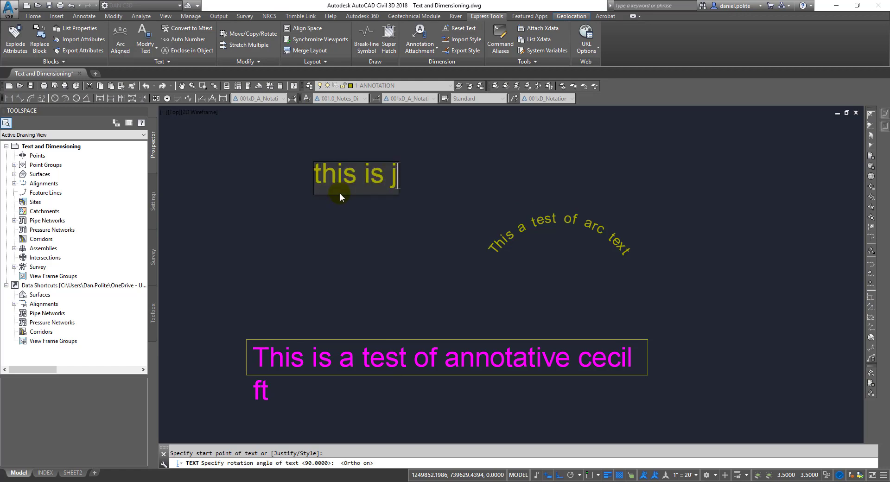
type("ust text")
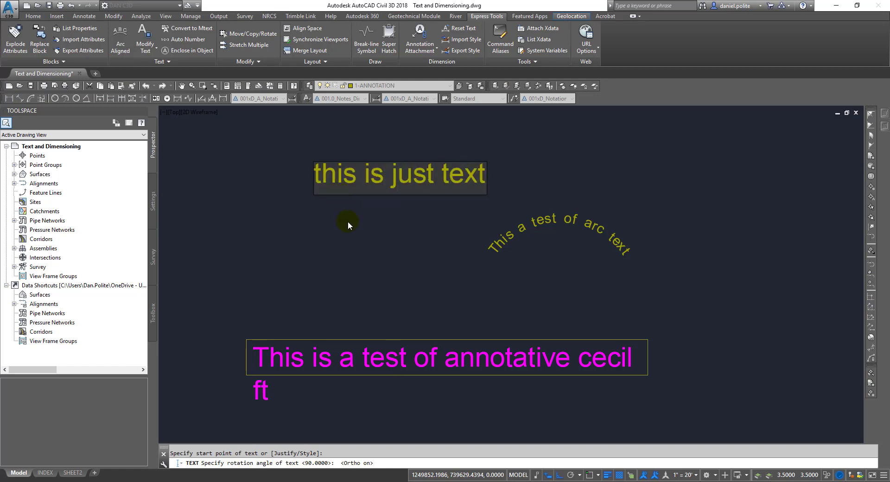
key("Return")
key("Return")
Step: Open the single-line text "this is just text" for in-place editing to examine which editing options it offers
left_click(350, 176)
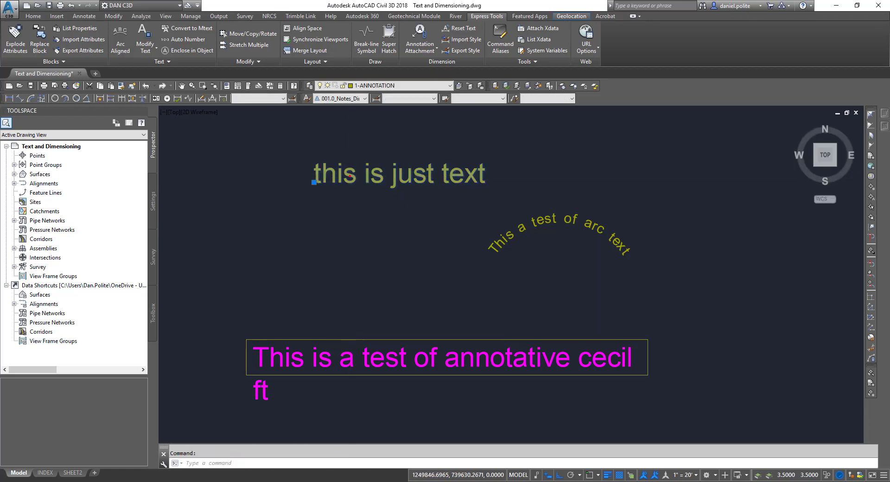
double_click(350, 176)
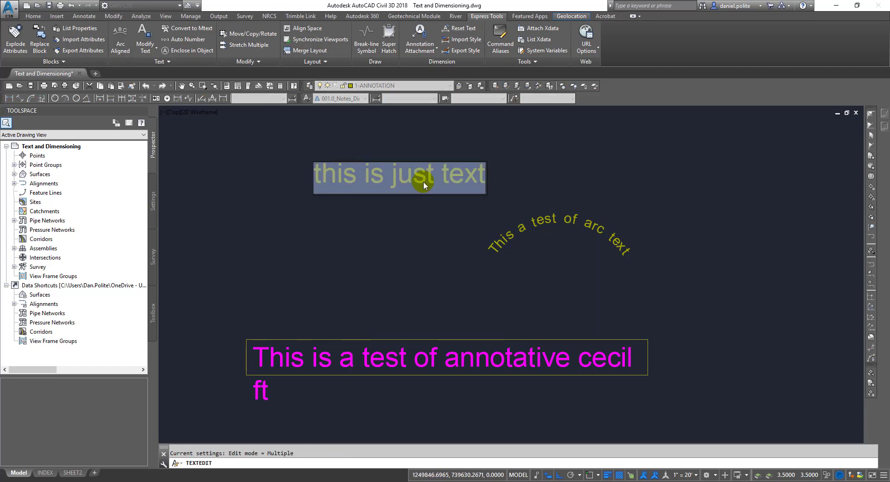
left_click(341, 176)
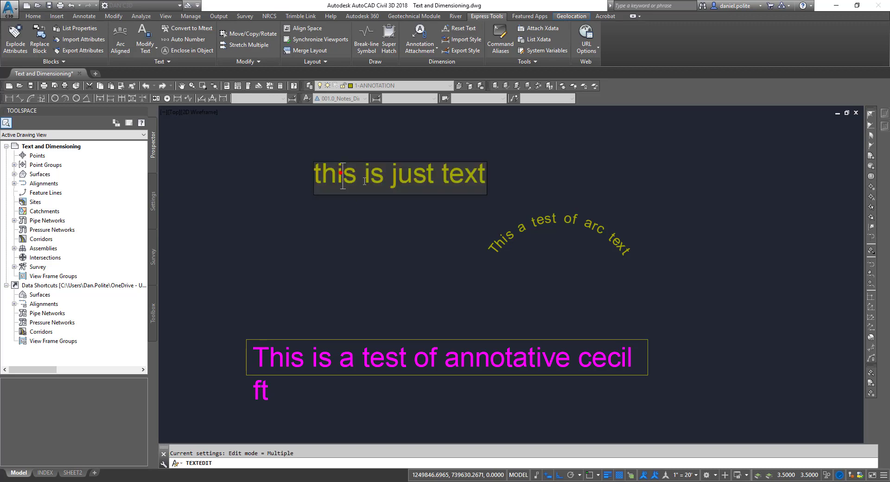
left_click(492, 175)
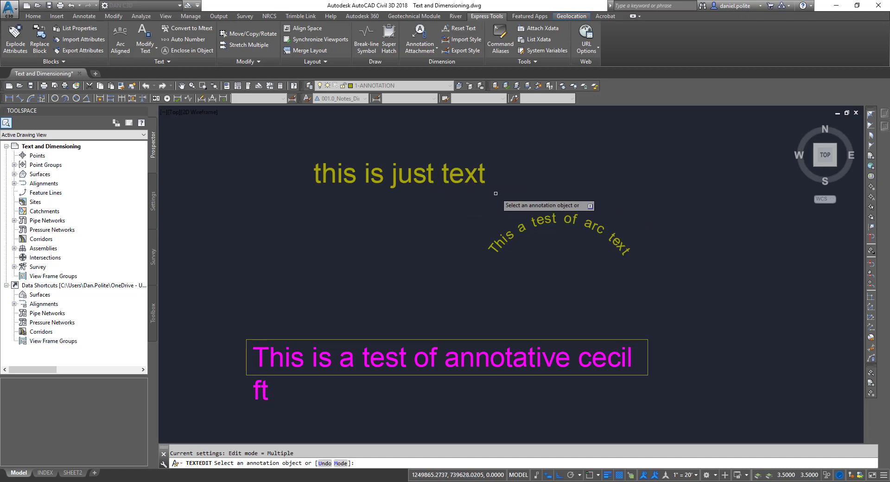
key("Escape")
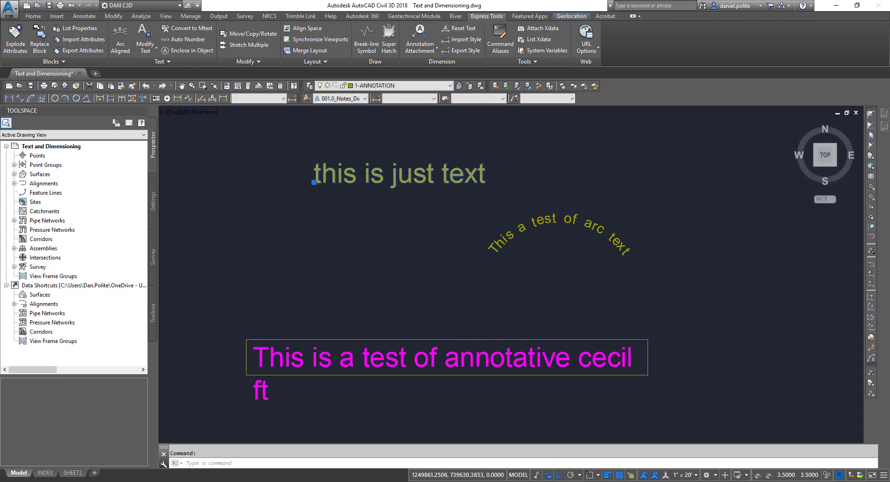
double_click(322, 181)
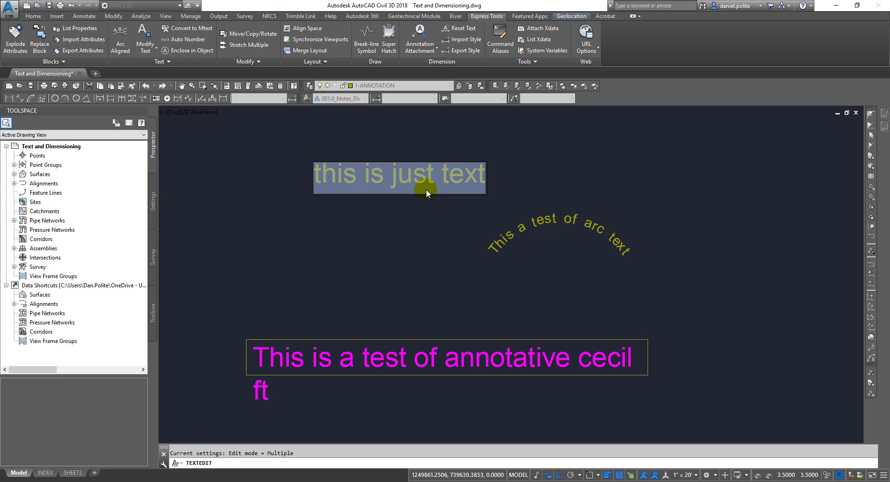
left_click(439, 220)
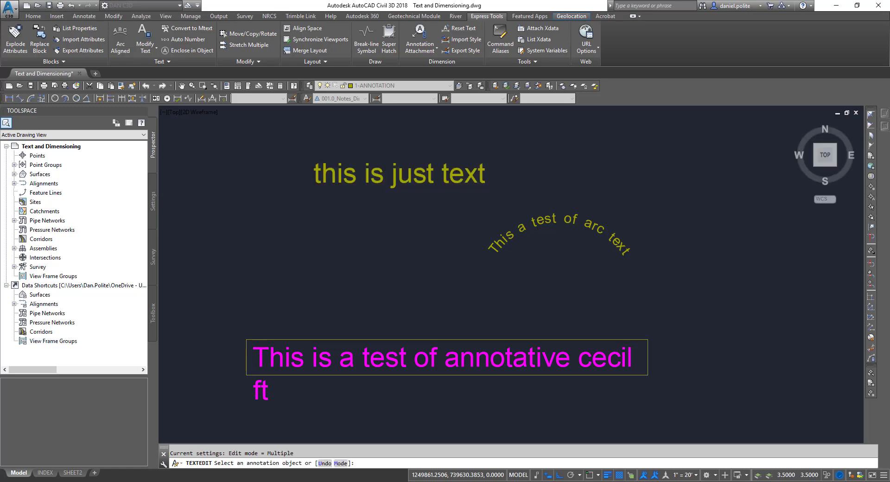
left_click(417, 177)
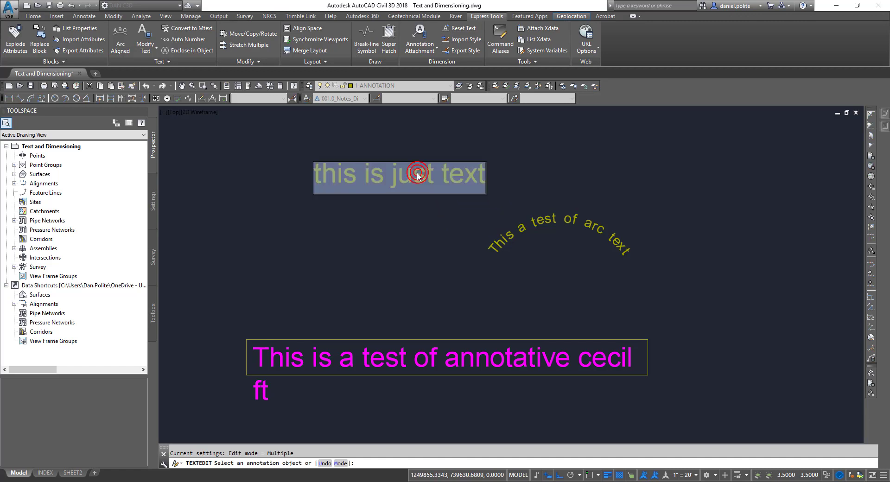
Step: Convert "this is just text" to multiline text, and open it in the text editor to check its formatting options
left_click(198, 28)
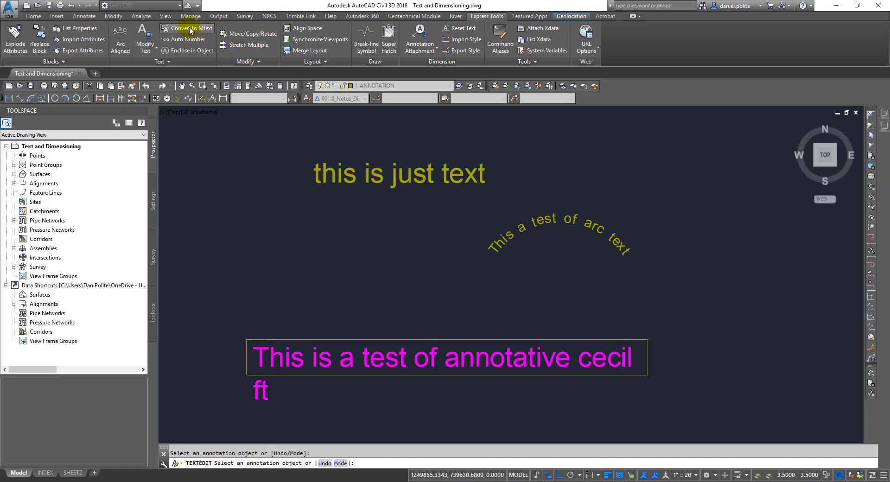
left_click(394, 173)
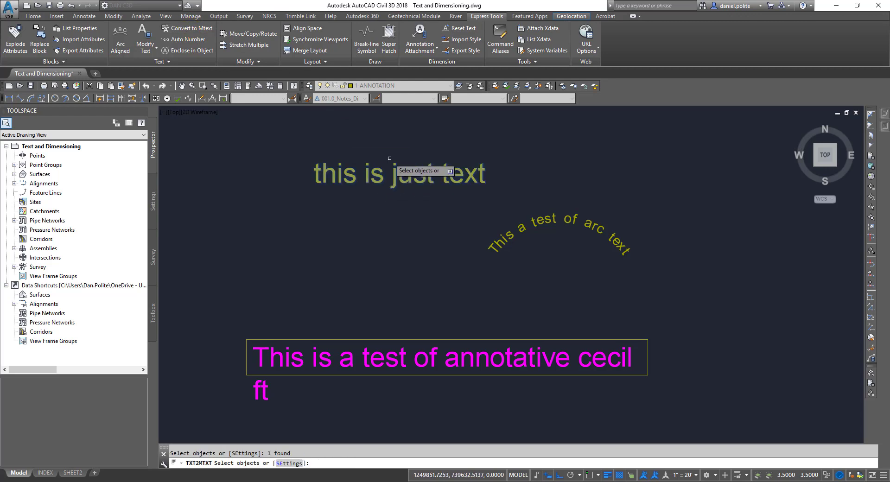
key("Return")
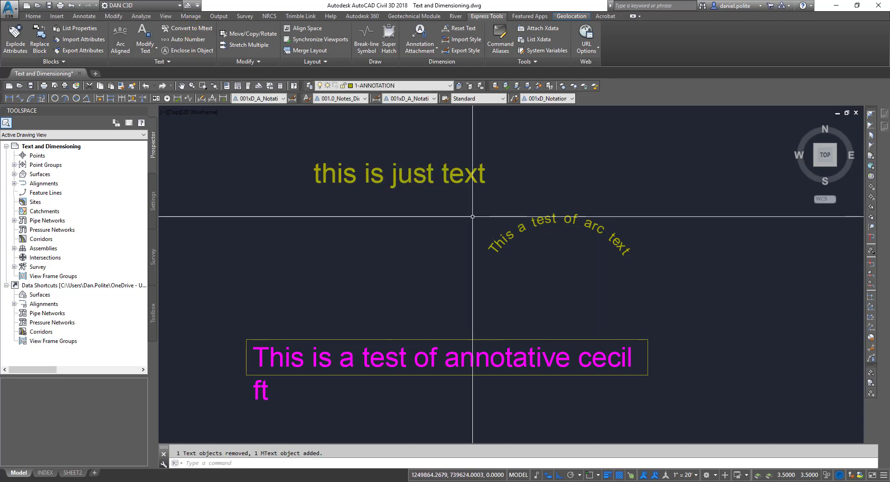
double_click(452, 172)
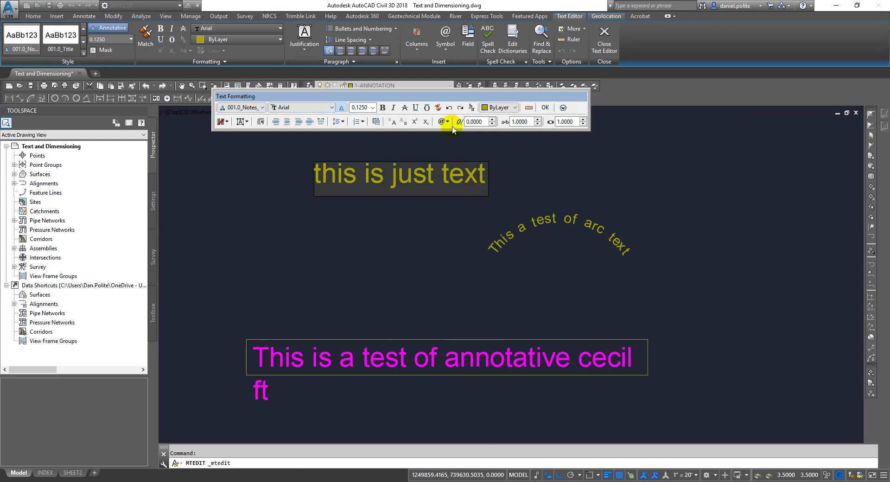
left_click(480, 204)
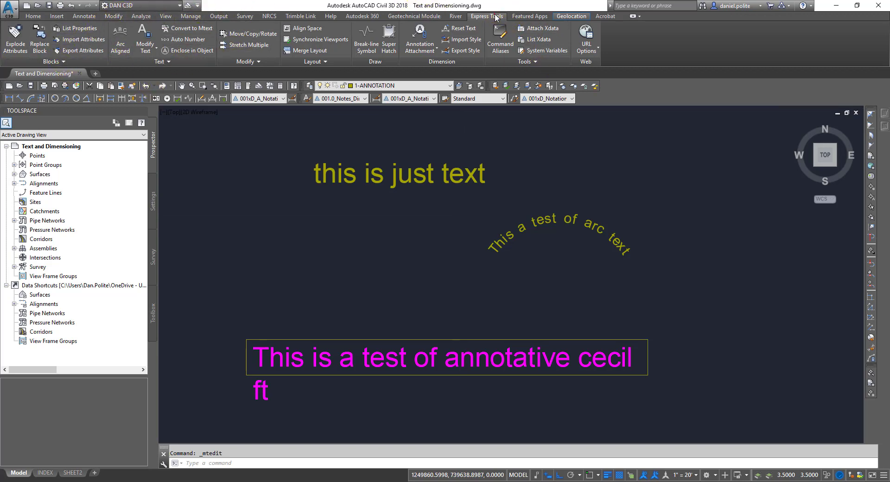
Step: Enclose the text "this is just text" in a circle, using a distance offset factor of 0.35
left_click(165, 62)
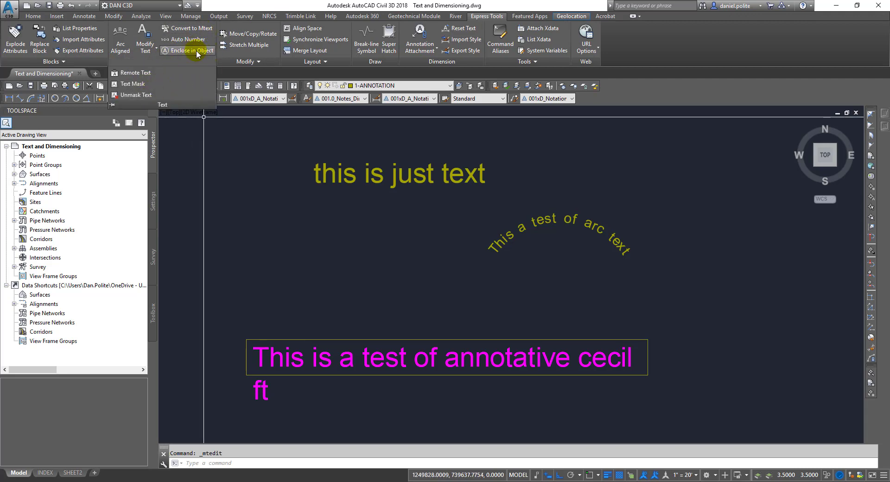
left_click(382, 215)
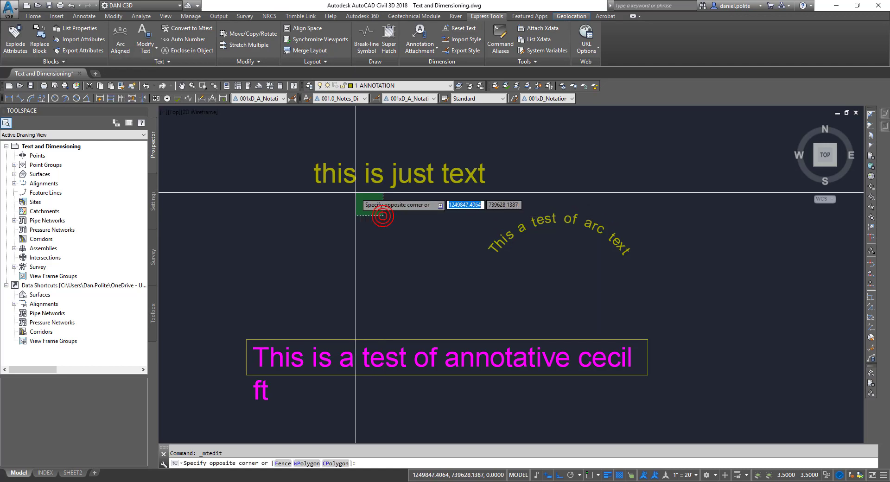
left_click(383, 230)
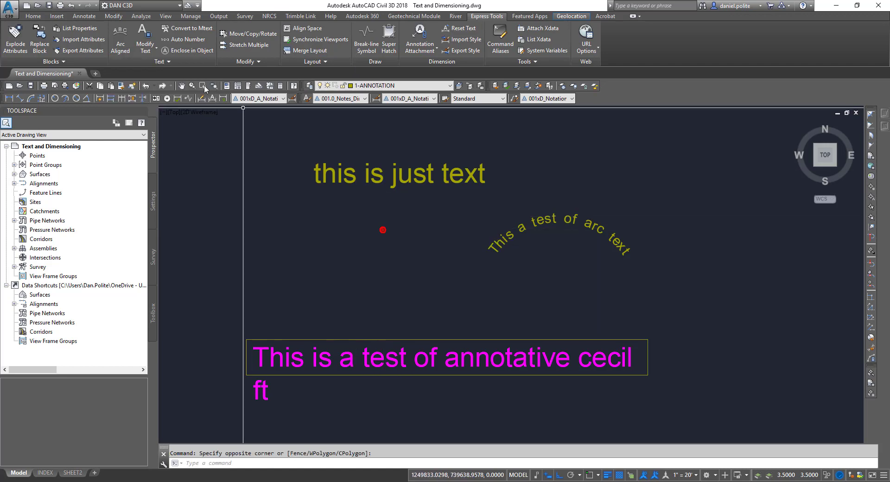
left_click(399, 174)
left_click(204, 51)
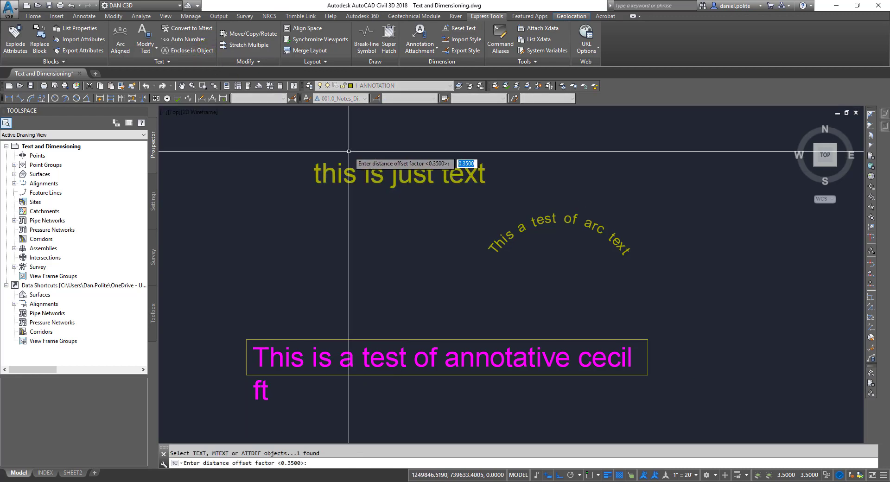
key("Return")
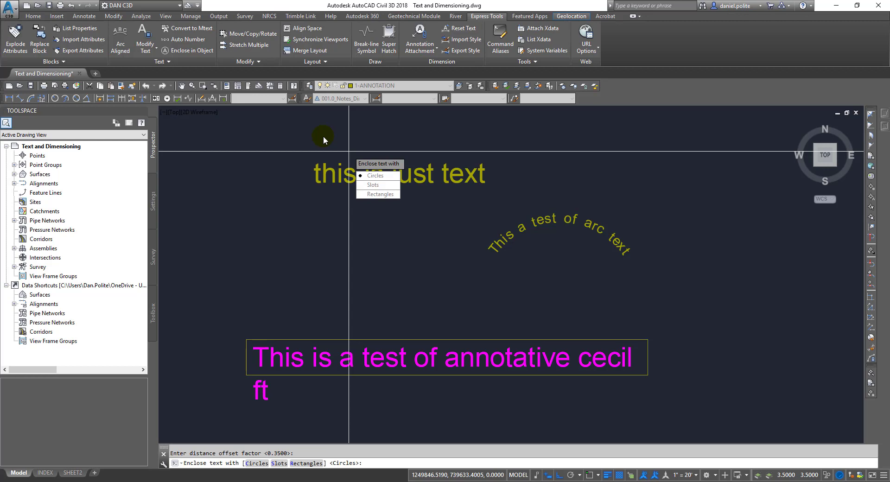
key("Return")
key("Return")
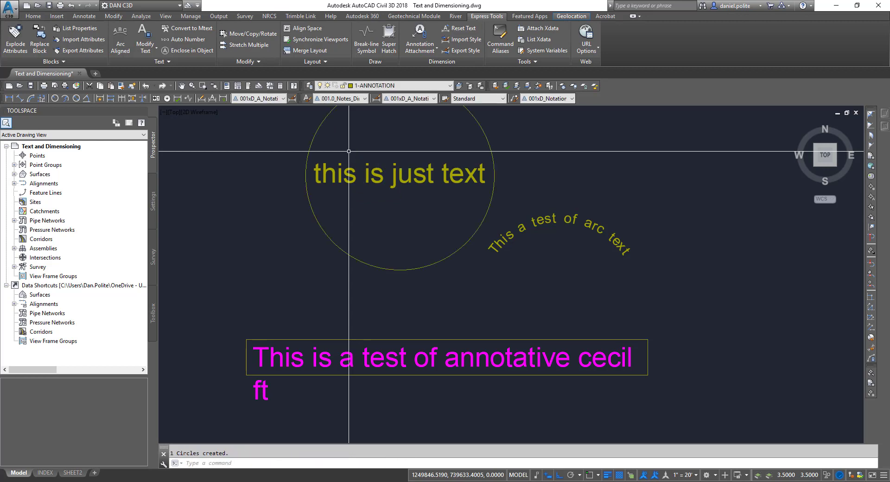
Step: Run TCIRCLE on the text "this is just text" to enclose it in a rectangle with a 0.35 distance offset factor
scroll(336, 144, "down", 1)
middle_click_drag(388, 148, 354, 180)
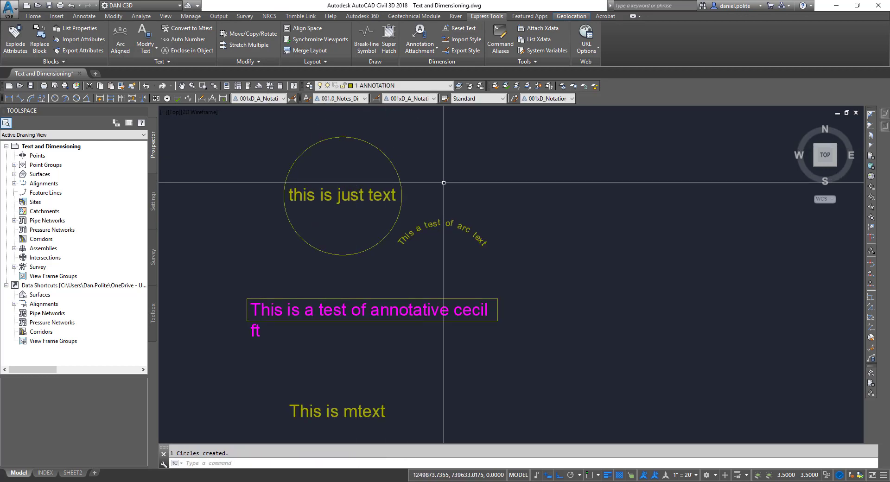
scroll(367, 198, "up", 2)
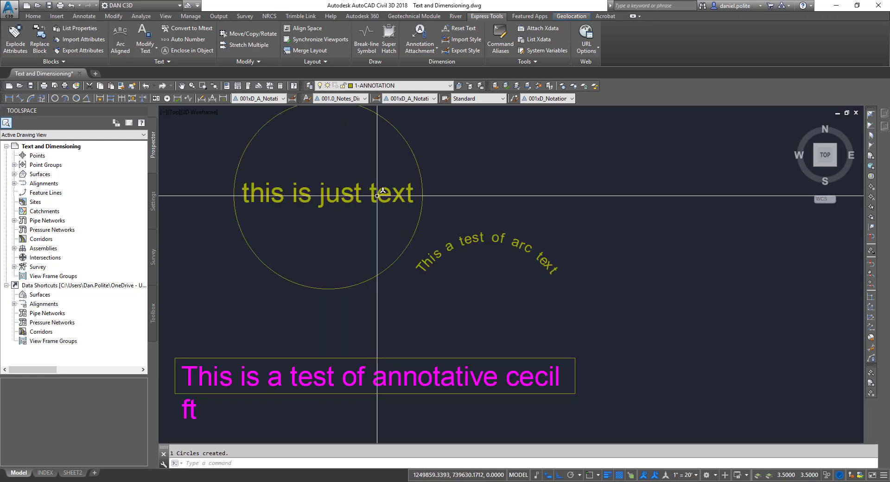
type("tcircle")
key("Return")
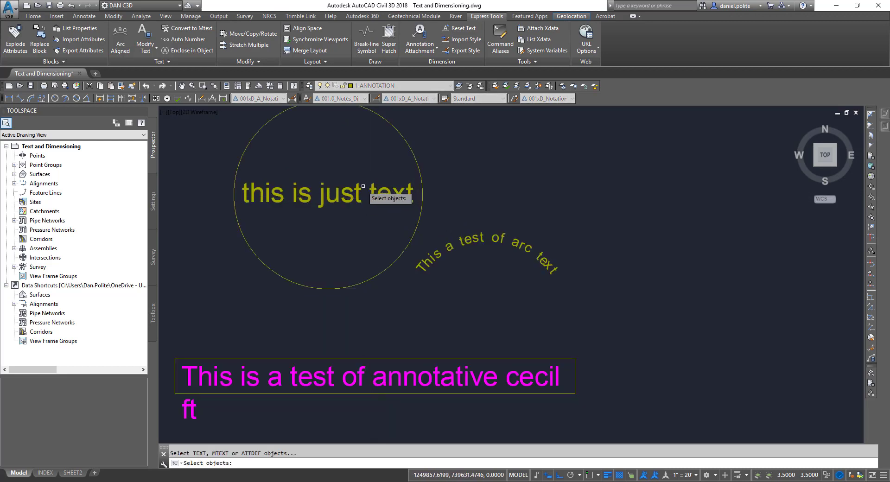
left_click(364, 194)
key("Return")
key("Return")
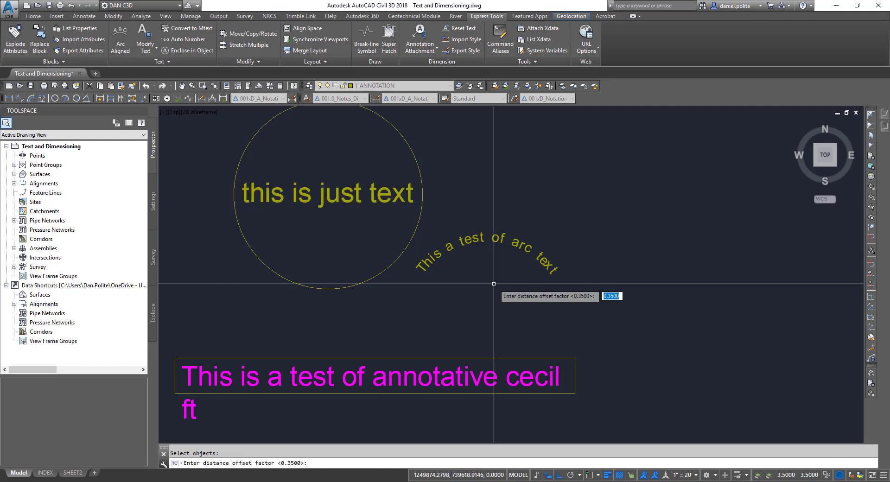
key("Down")
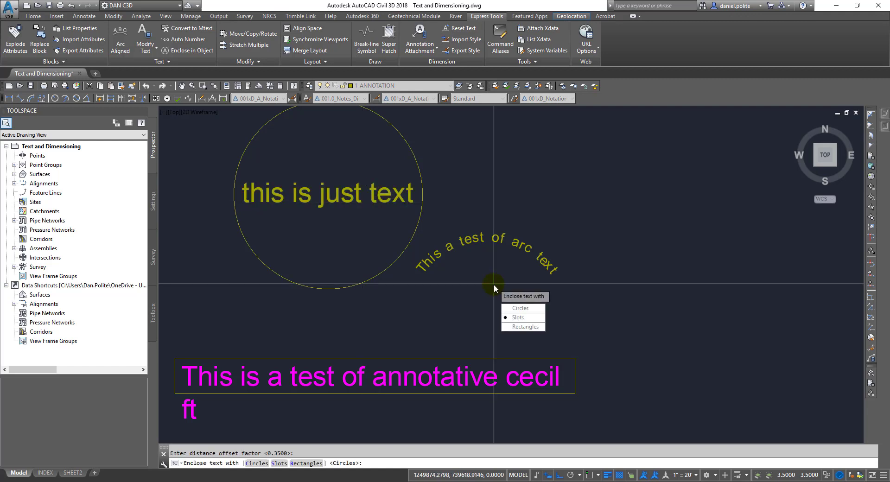
key("Return")
key("Return")
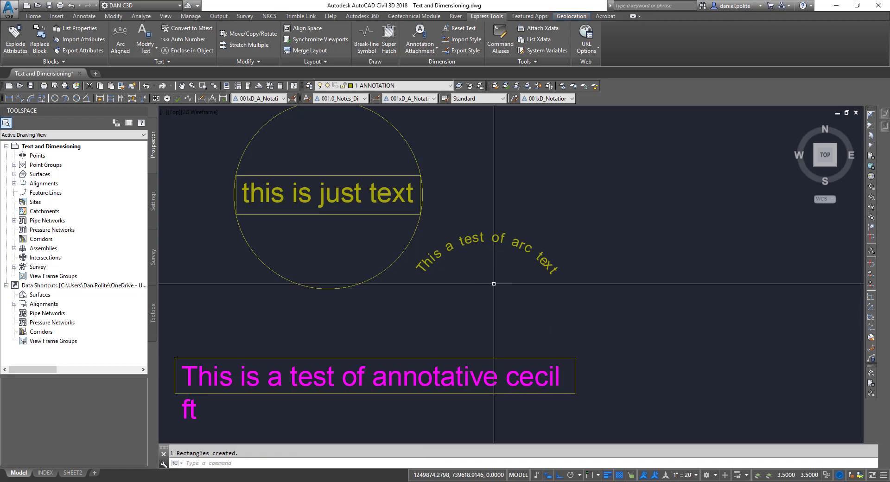
Step: Inspect the shapes enclosing "this is just text", selecting the circle and clearing the selection
scroll(250, 184, "up", 3)
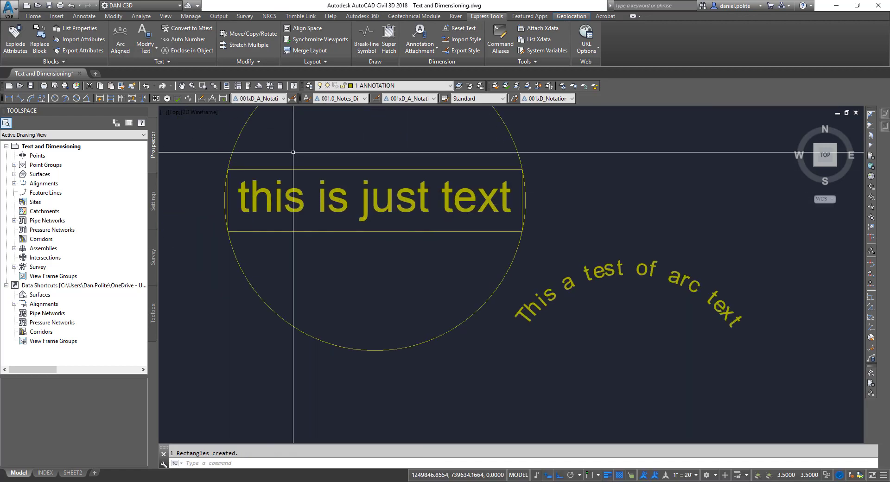
left_click(267, 147)
left_click(211, 110)
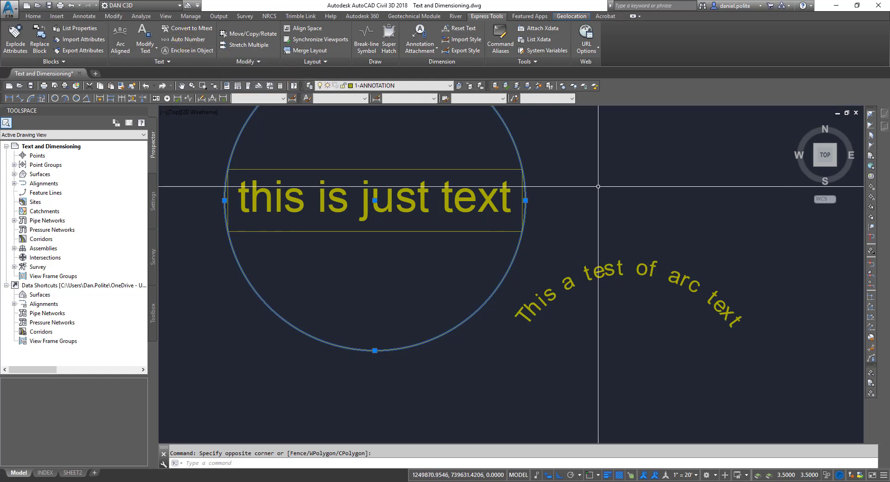
key("Escape")
scroll(602, 222, "down", 2)
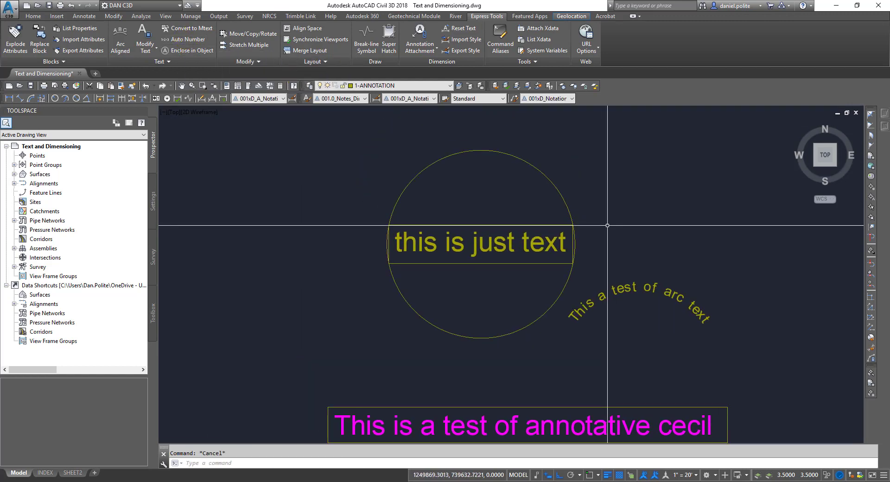
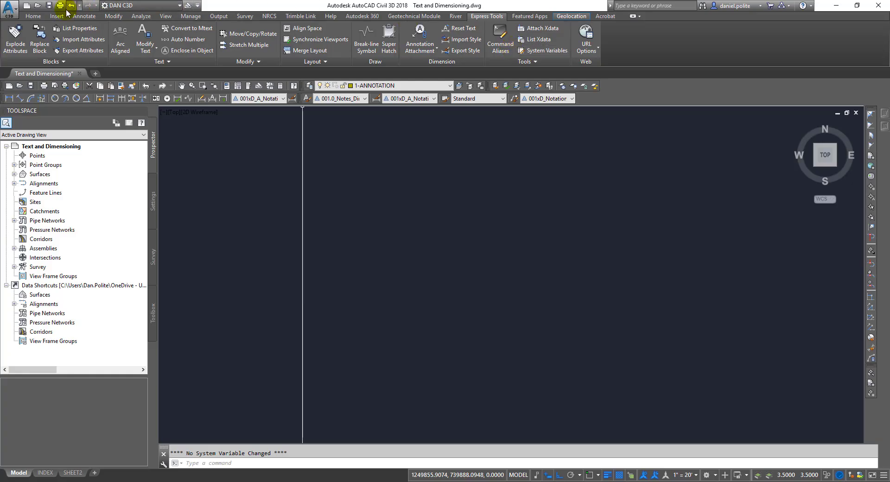
Step: Make the 1-MISC layer current
left_click(33, 15)
left_click(615, 28)
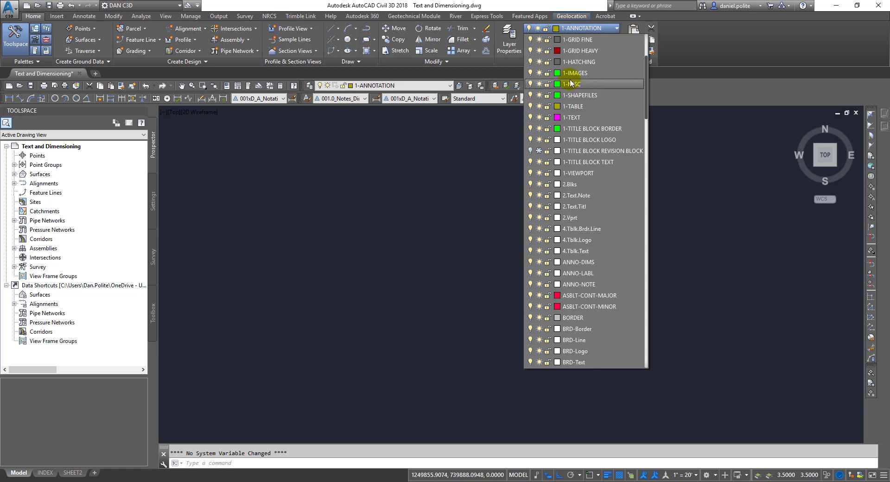
left_click(573, 84)
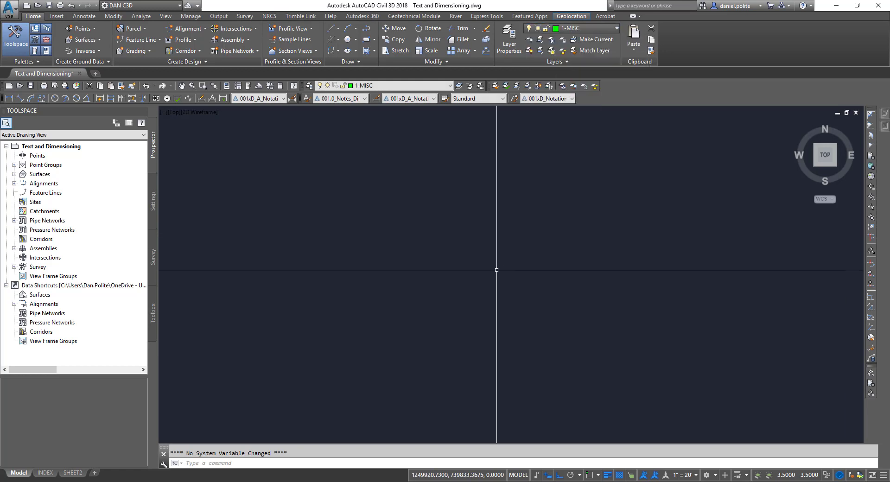
Step: Draw a horizontal polyline 200 units long in the empty area above the existing dimension and multileader
type("pl")
key("Return")
left_click(344, 301)
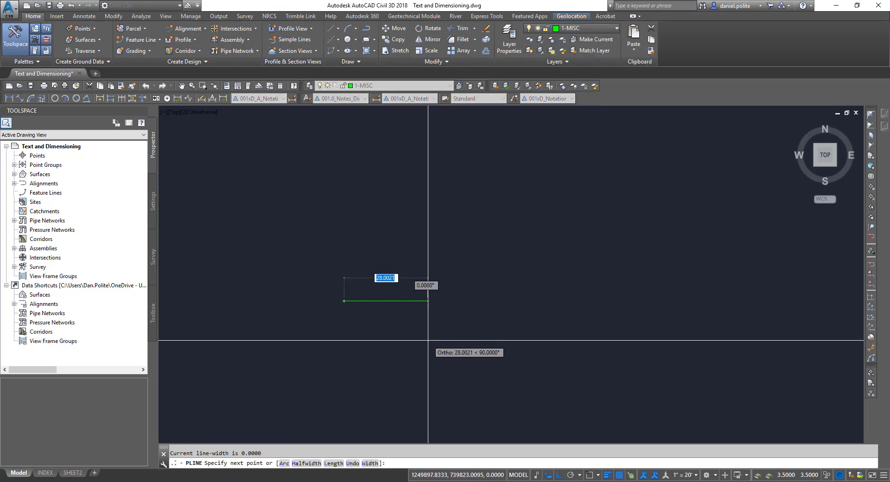
type("2")
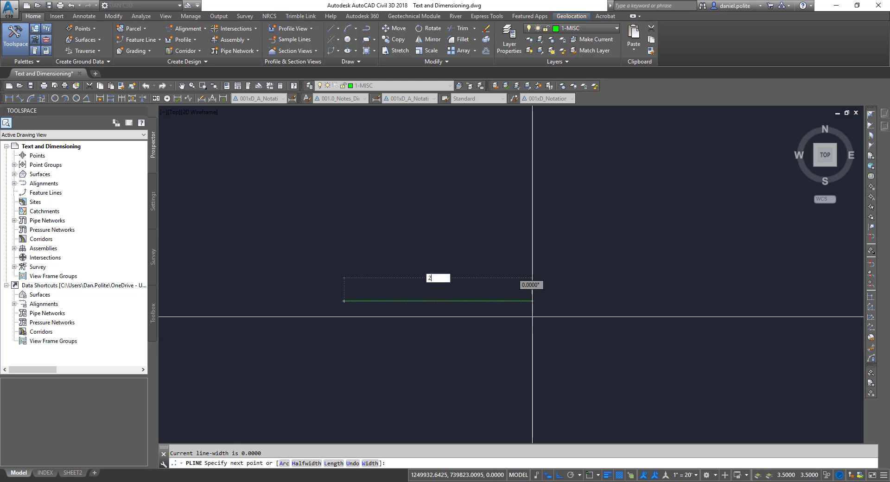
type("00")
key("Return")
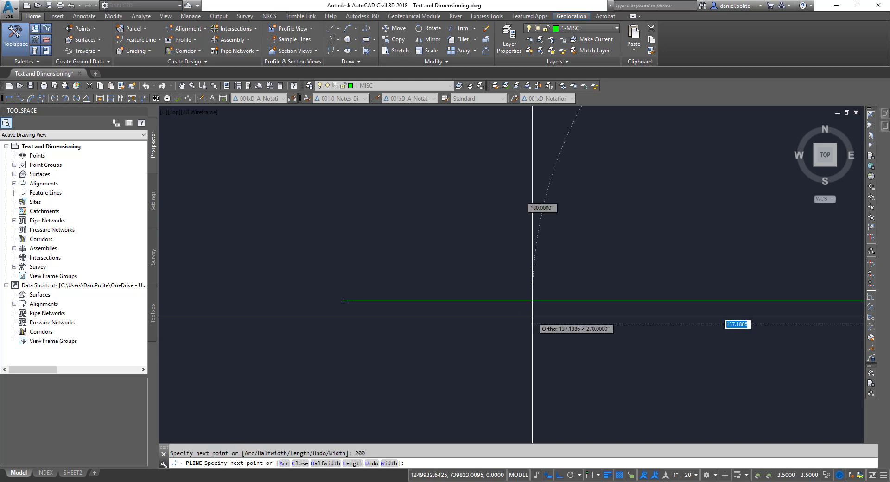
key("Return")
scroll(532, 317, "down", 2)
middle_click_drag(549, 316, 457, 306)
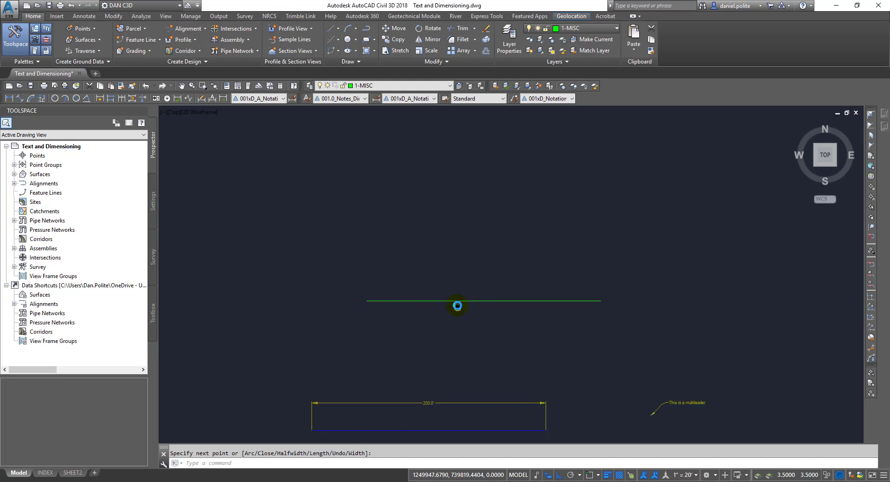
scroll(469, 312, "up", 1)
middle_click_drag(523, 310, 524, 336)
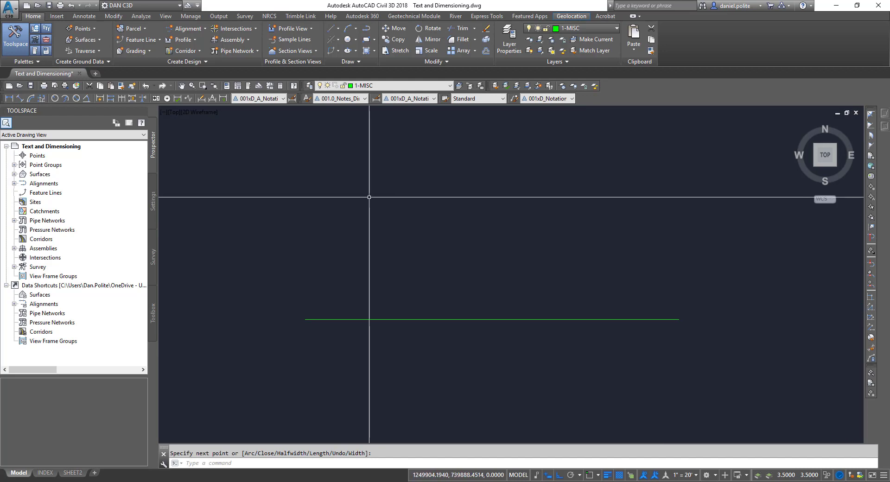
middle_click_drag(361, 187, 334, 208)
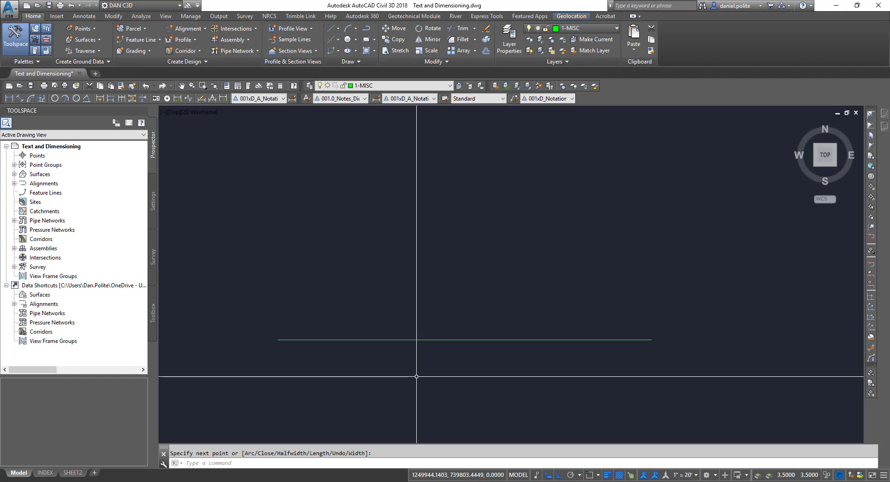
key("Return")
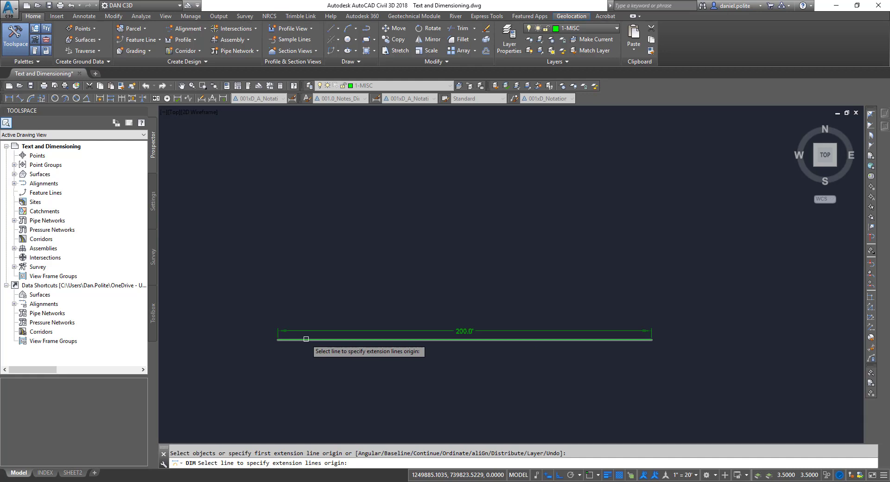
key("Escape")
Step: Make the 1-ANNOTATION layer current and use DIM to dimension the green line's full length, placing the dimension just above it
left_click(605, 29)
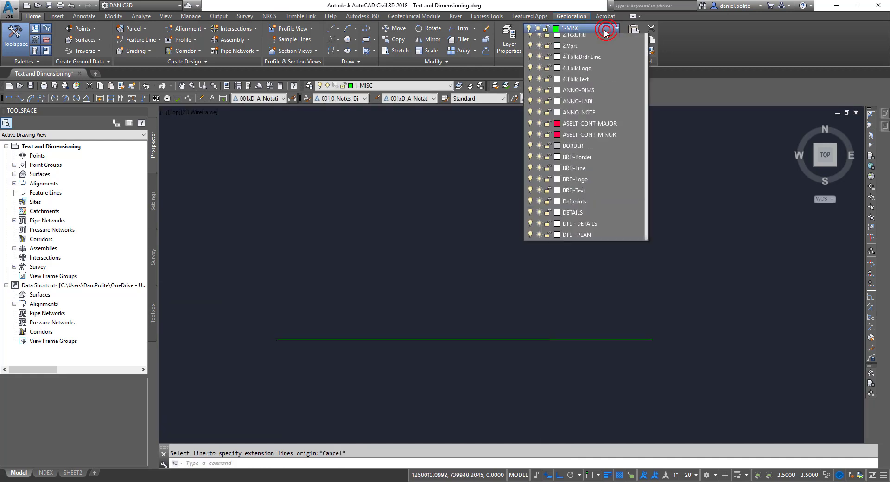
left_click(581, 39)
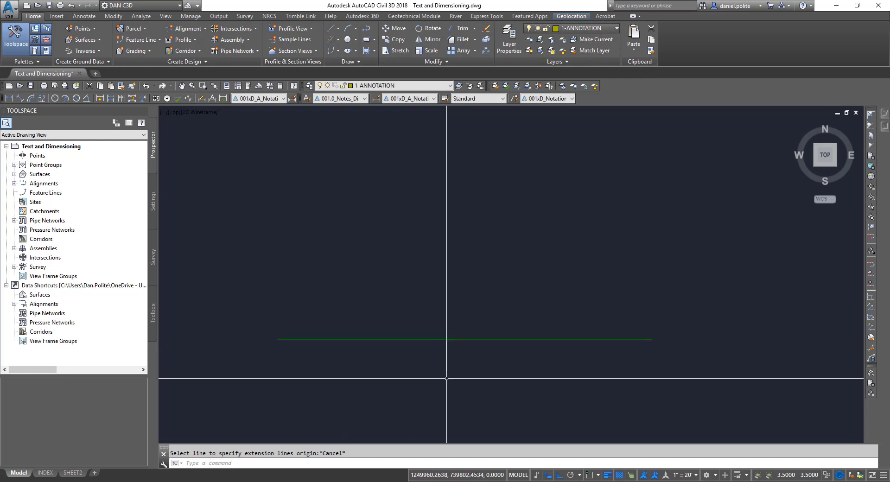
type("dim")
key("Return")
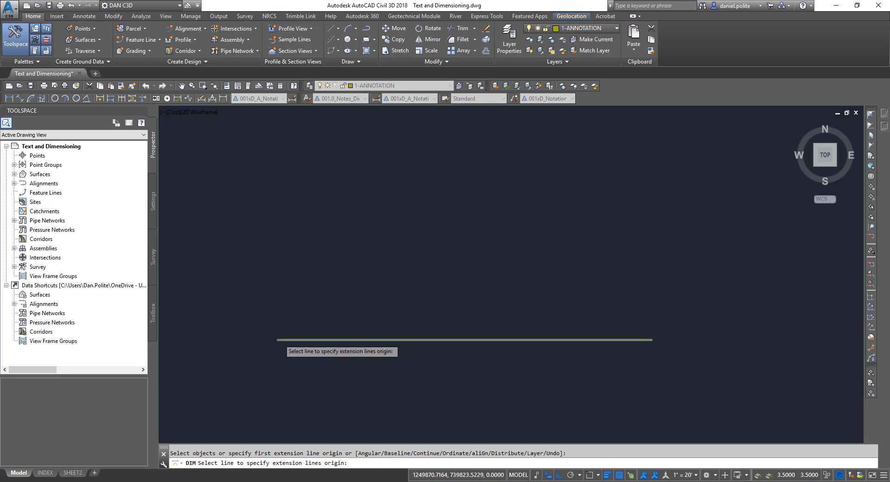
left_click(279, 339)
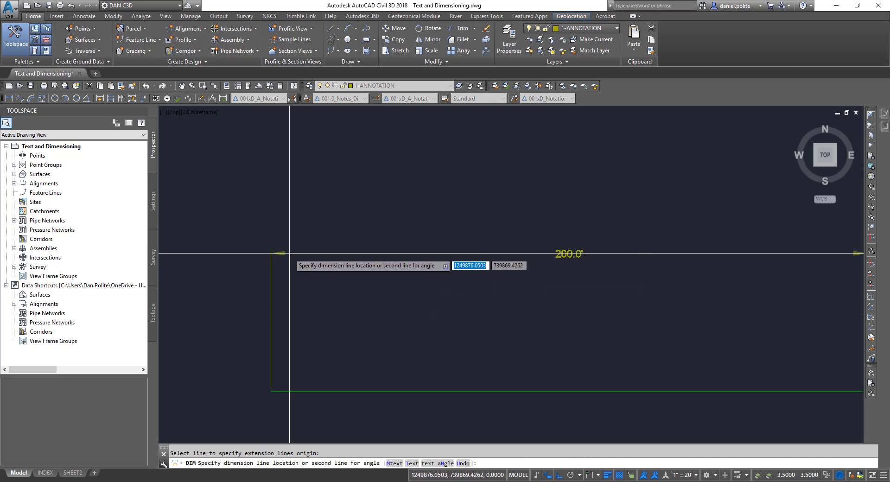
scroll(288, 253, "up", 2)
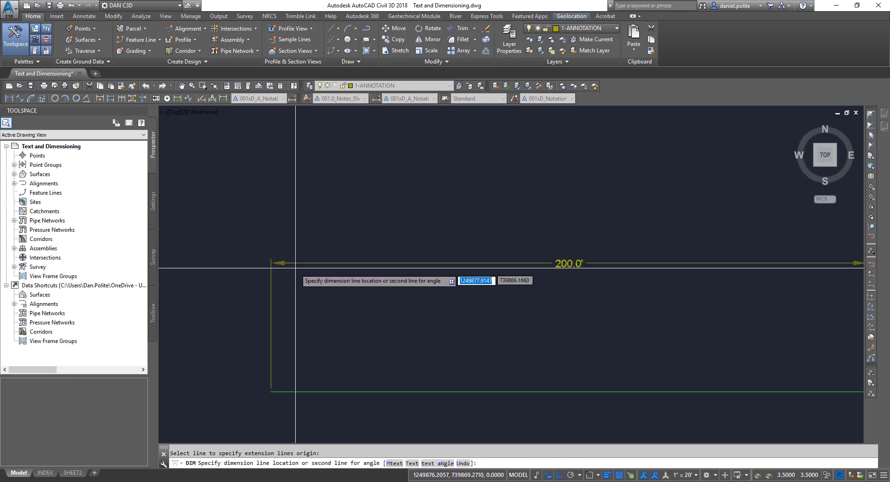
left_click(321, 361)
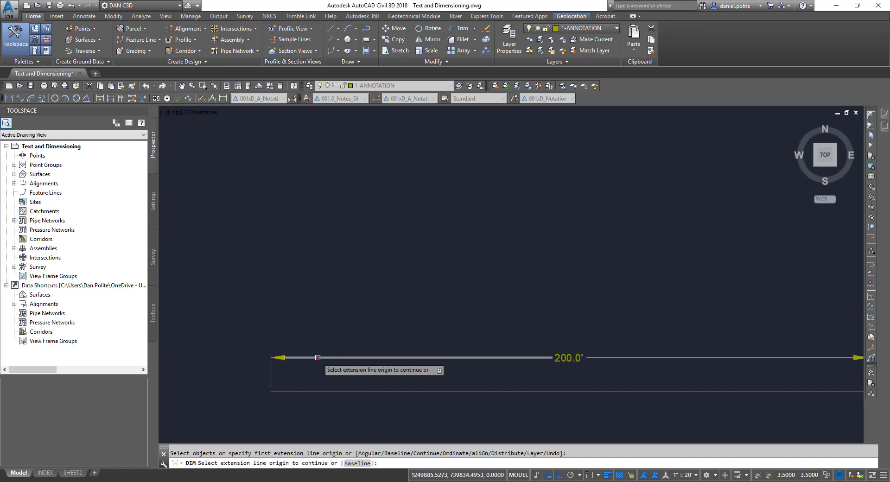
scroll(459, 364, "down", 2)
middle_click_drag(447, 358, 311, 288)
scroll(417, 288, "up", 3)
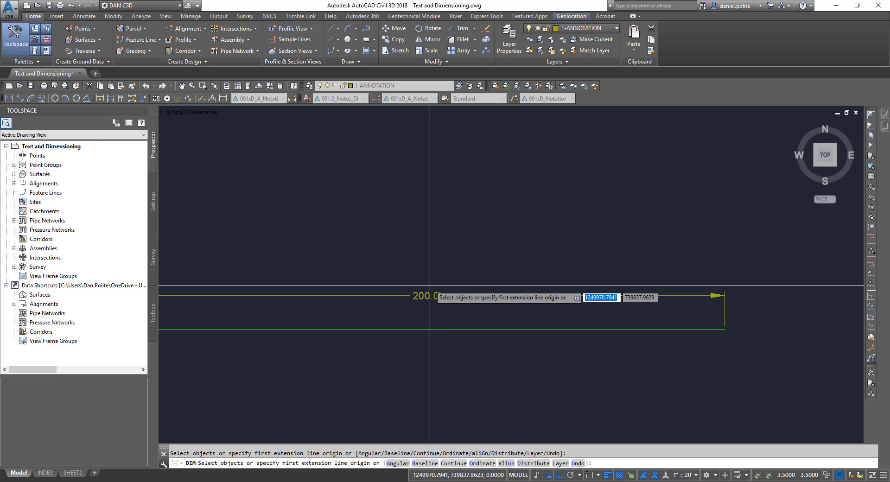
scroll(430, 285, "down", 3)
scroll(477, 292, "up", 2)
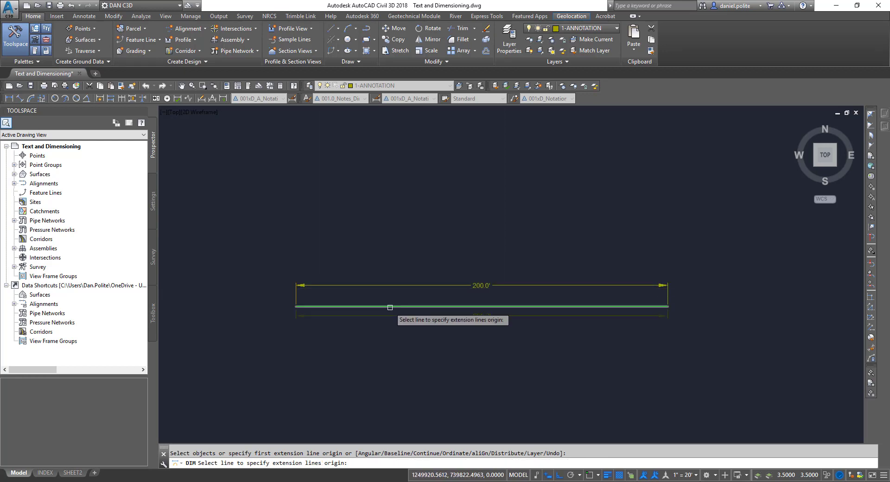
key("Escape")
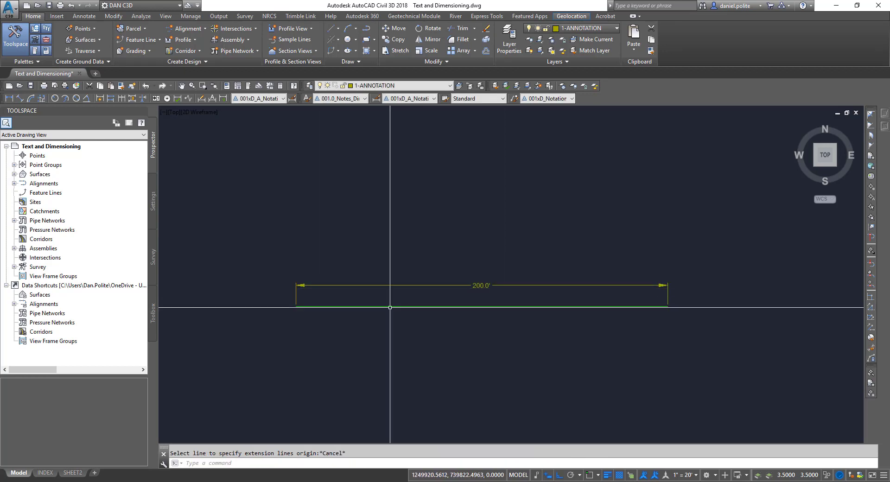
Step: Add a linear dimension between the green line's endpoints with object snap on, placing it below the line
left_click(10, 98)
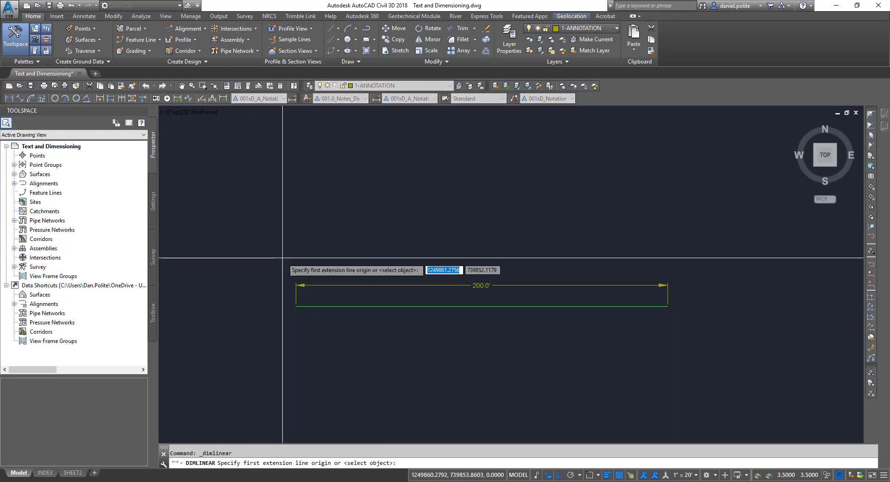
key("F3")
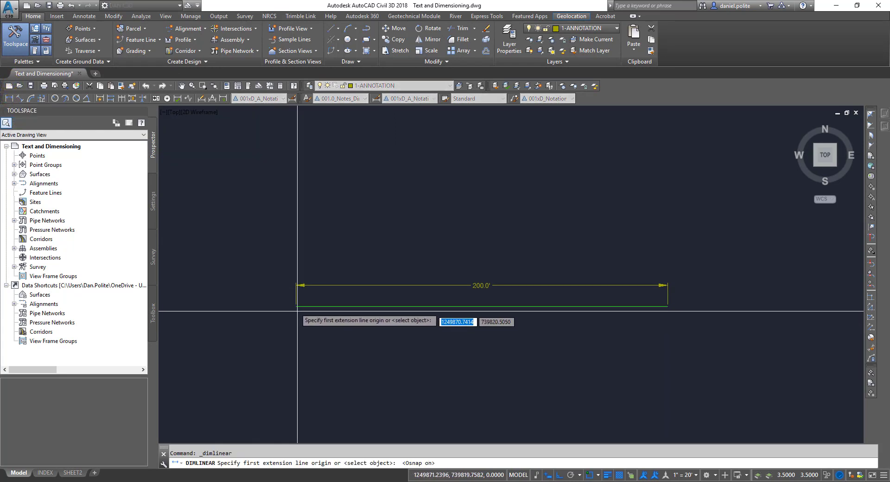
left_click(297, 307)
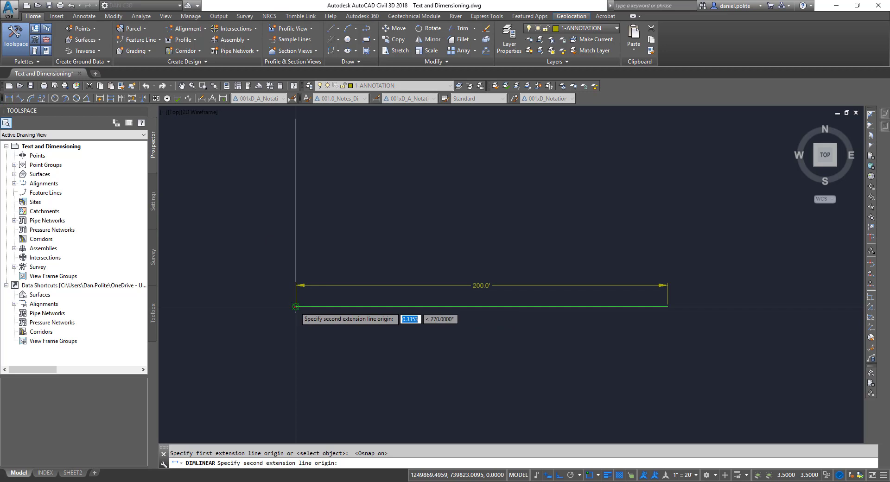
left_click(671, 307)
left_click(672, 341)
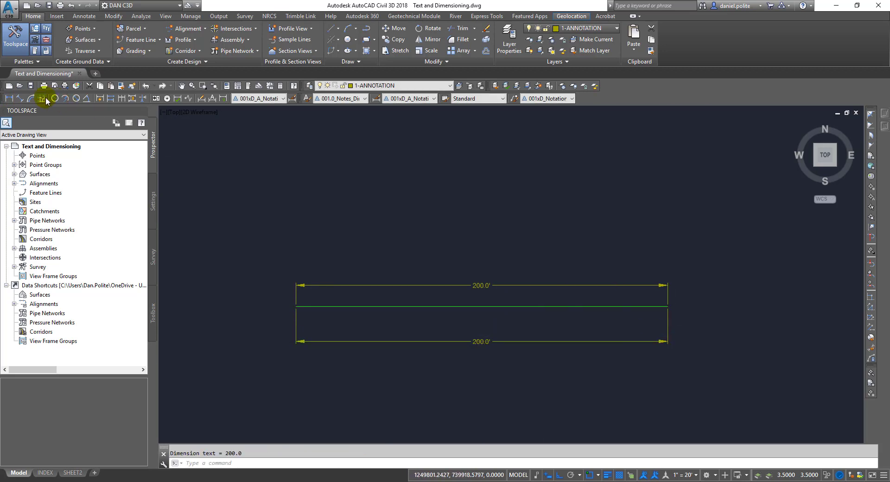
Step: Set 001xD_B_Notation as the current dimension style
left_click(284, 99)
left_click(288, 98)
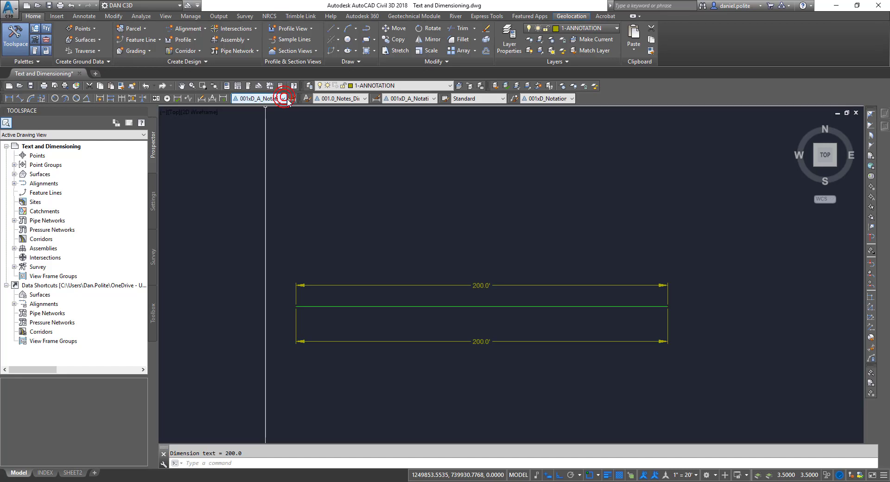
left_click(291, 98)
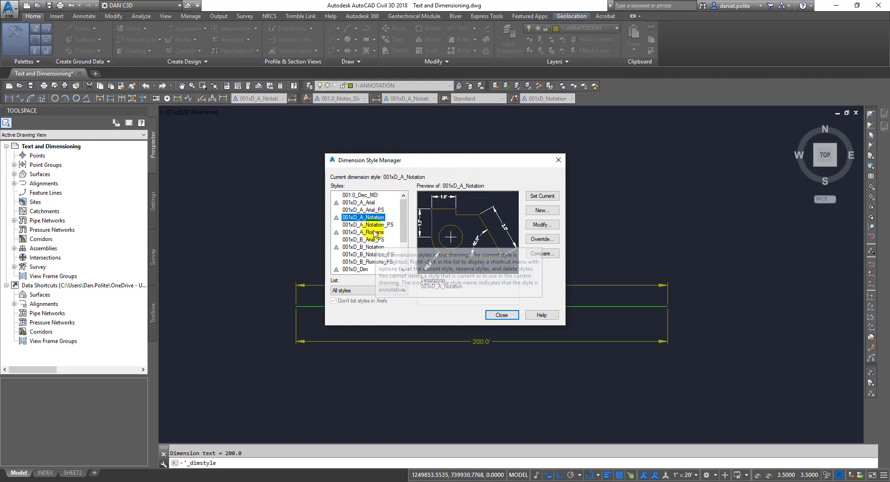
left_click(365, 250)
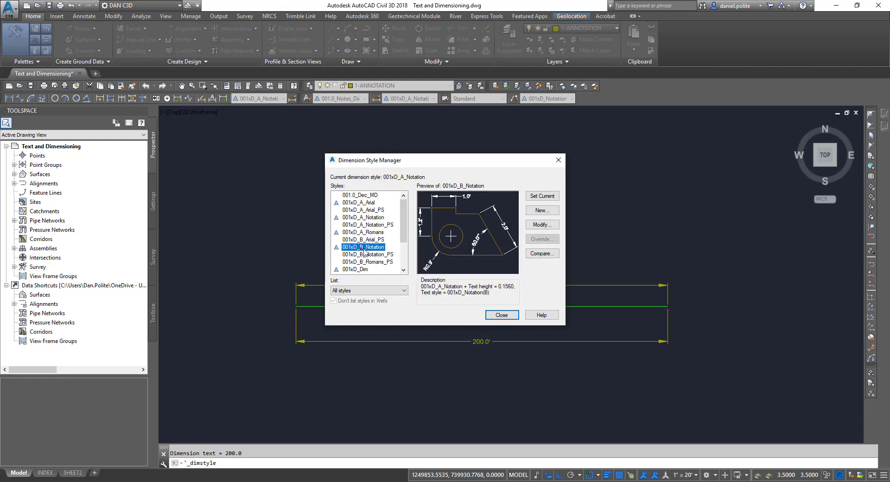
left_click(542, 197)
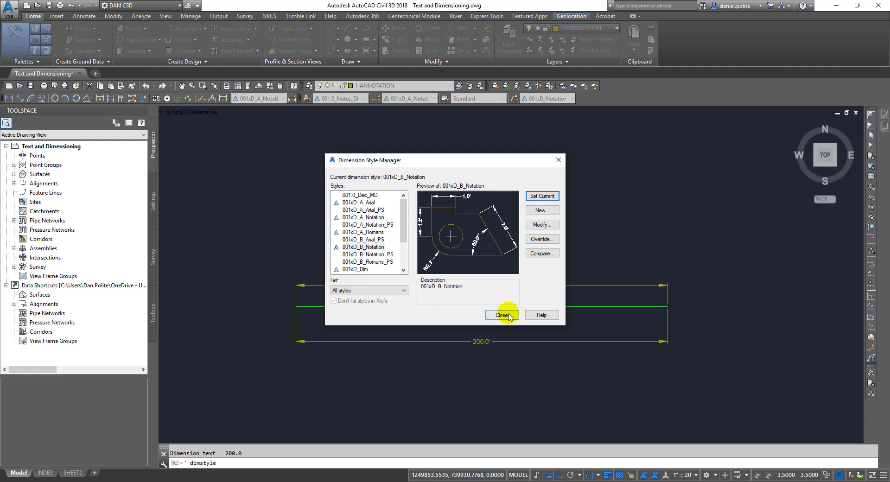
left_click(509, 316)
Step: Add another linear dimension across the full green line, placing it above the existing upper dimension
left_click(9, 98)
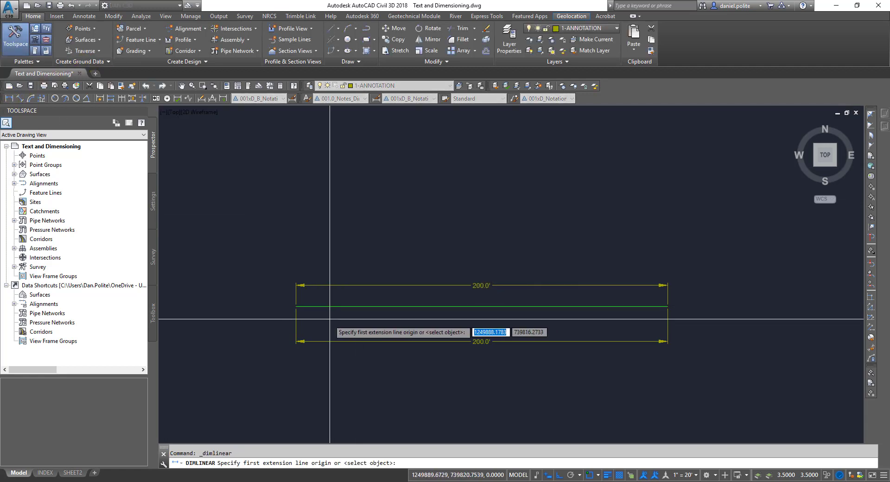
left_click(295, 318)
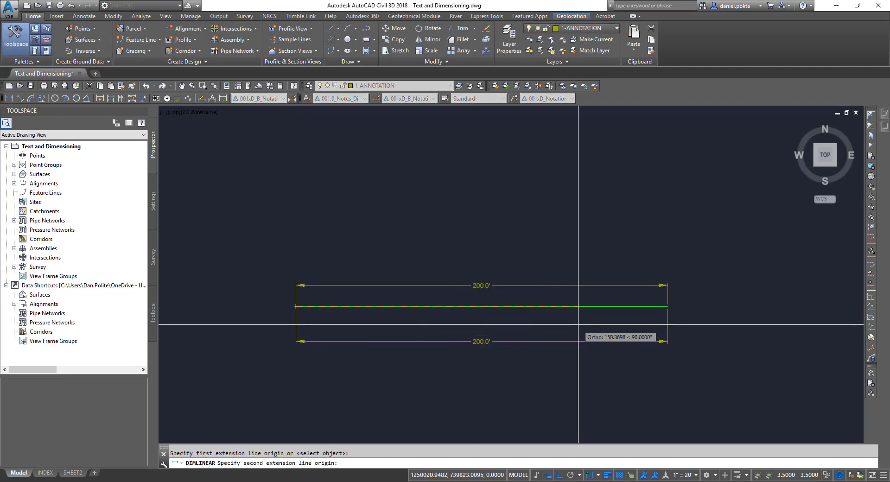
left_click(667, 307)
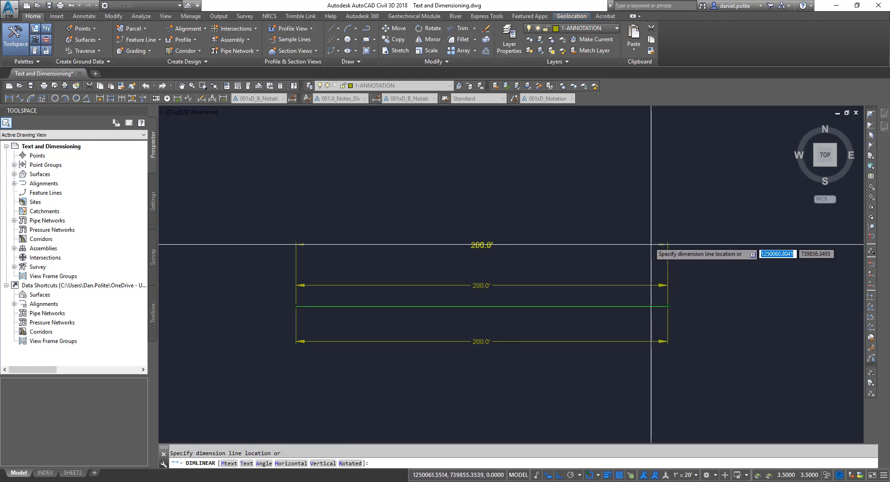
left_click(586, 232)
Step: Compare the text and arrowhead sizes of the two dimensions above the green line
scroll(473, 238, "up", 2)
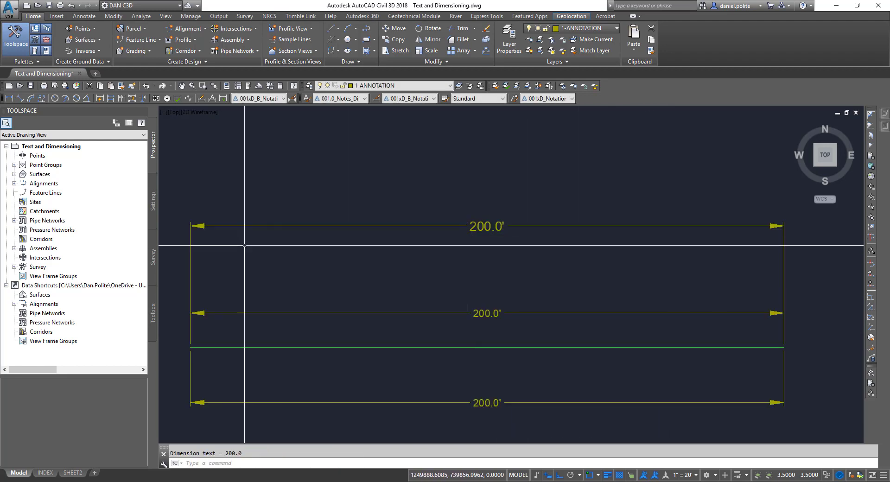
scroll(417, 236, "up", 4)
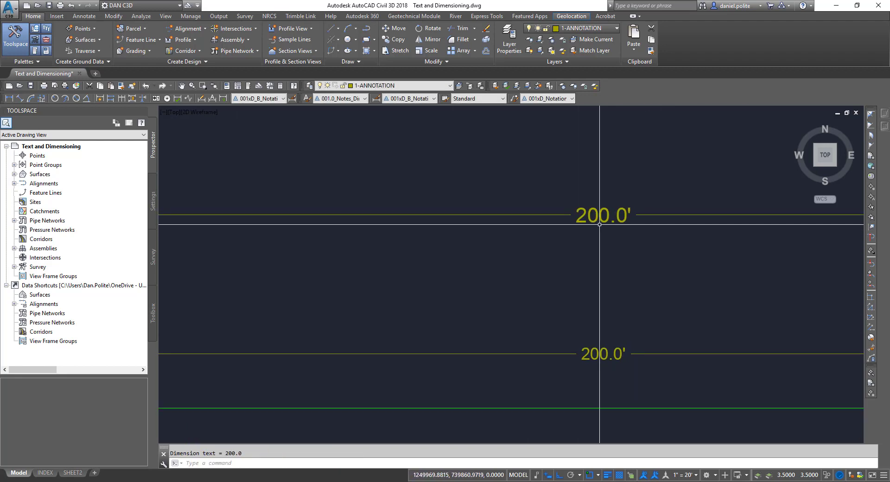
scroll(600, 224, "down", 5)
scroll(407, 218, "up", 5)
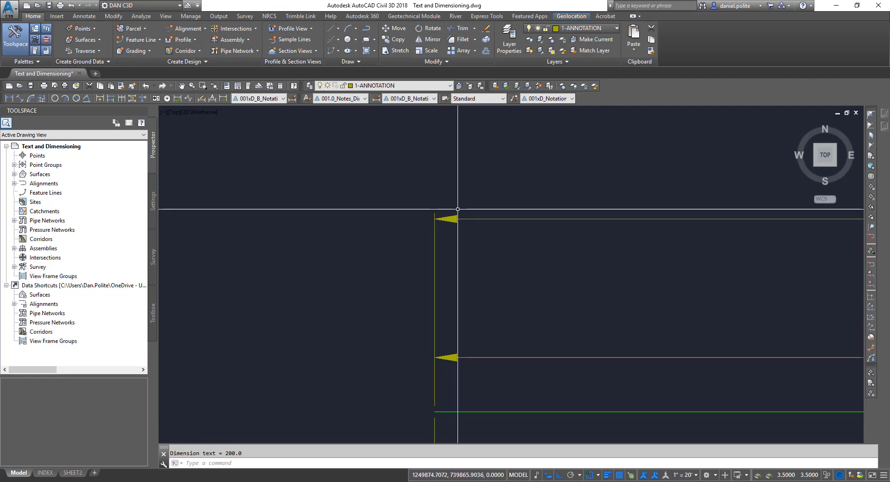
scroll(463, 213, "down", 4)
scroll(532, 234, "up", 4)
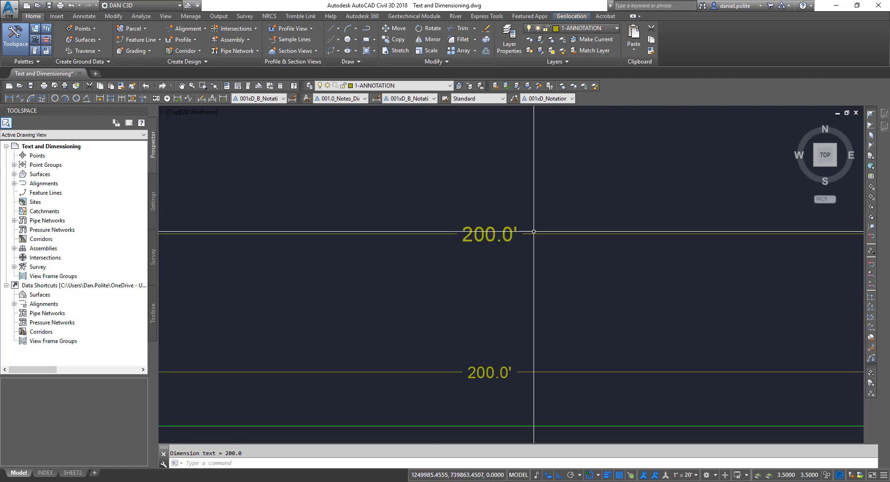
scroll(504, 231, "down", 5)
Step: Override the topmost dimension's text with 100'
left_click(501, 232)
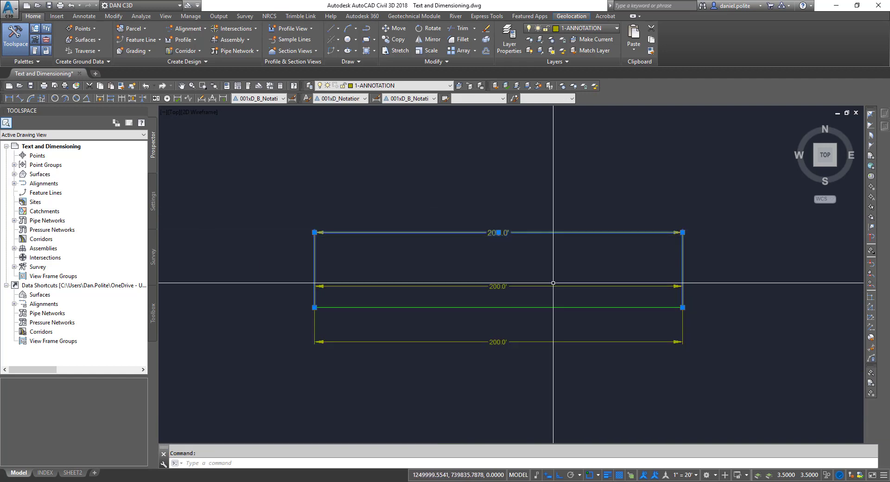
middle_click_drag(552, 283, 461, 329)
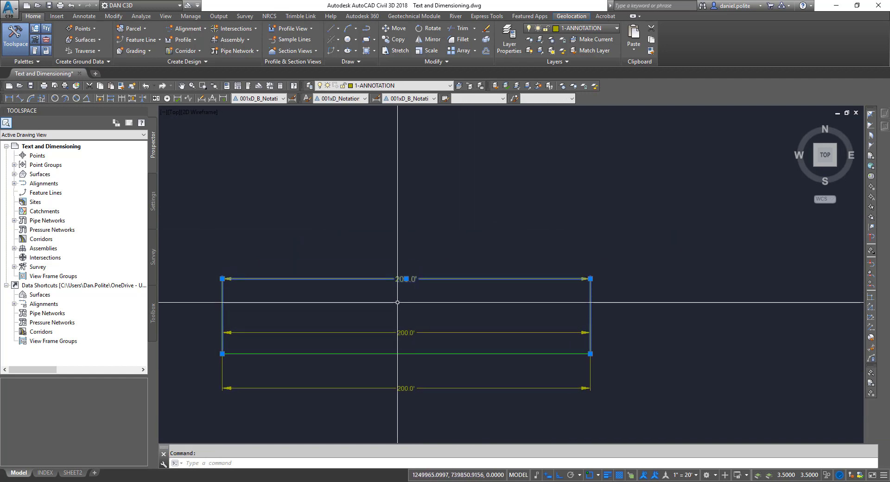
double_click(406, 278)
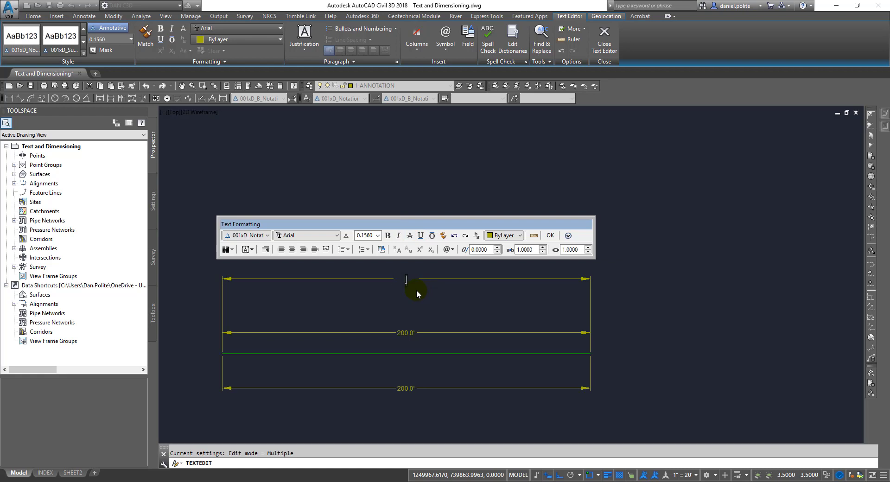
type("100'")
left_click(416, 290)
Step: Clear the text override in the topmost dimension's properties to restore its measured value
left_click(407, 280)
right_click(408, 281)
left_click(445, 353)
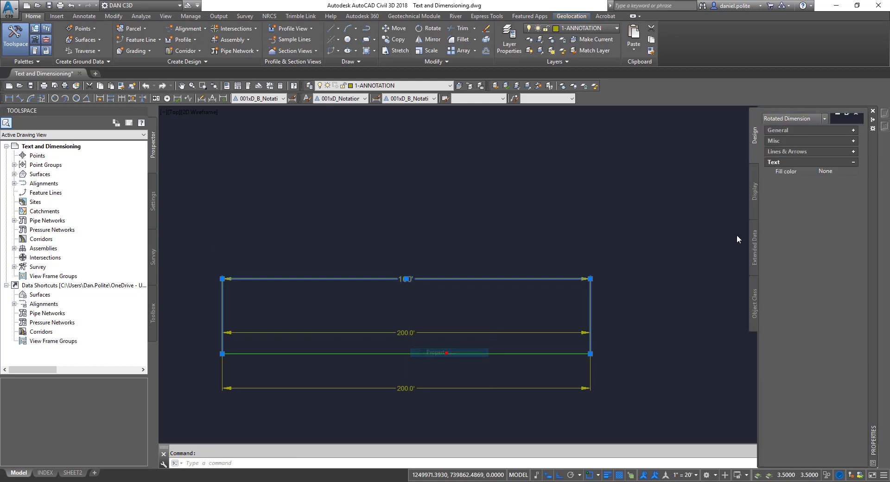
left_click(851, 163)
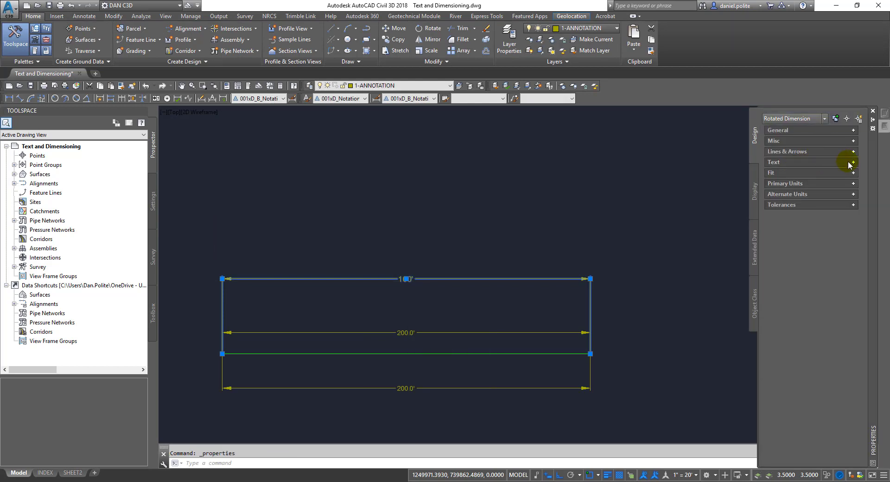
left_click(852, 163)
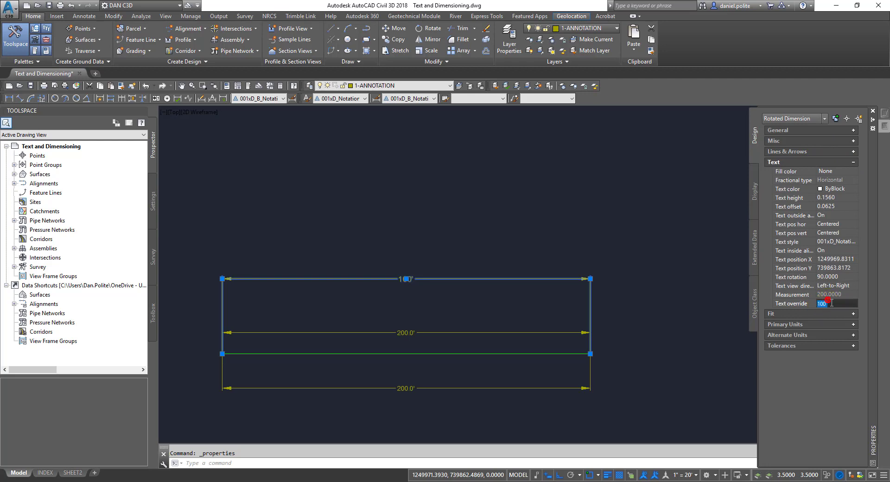
left_click(679, 211)
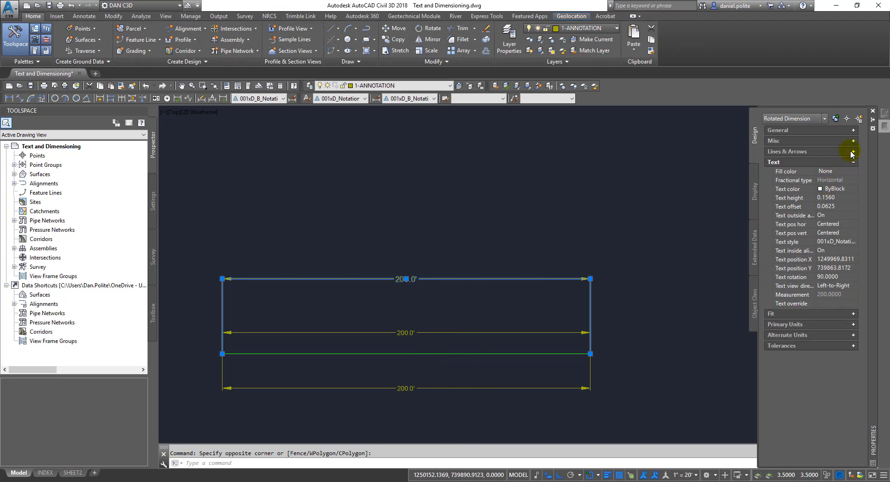
Step: Set the first arrowhead of the topmost dimension to Closed blank in its properties
left_click(851, 152)
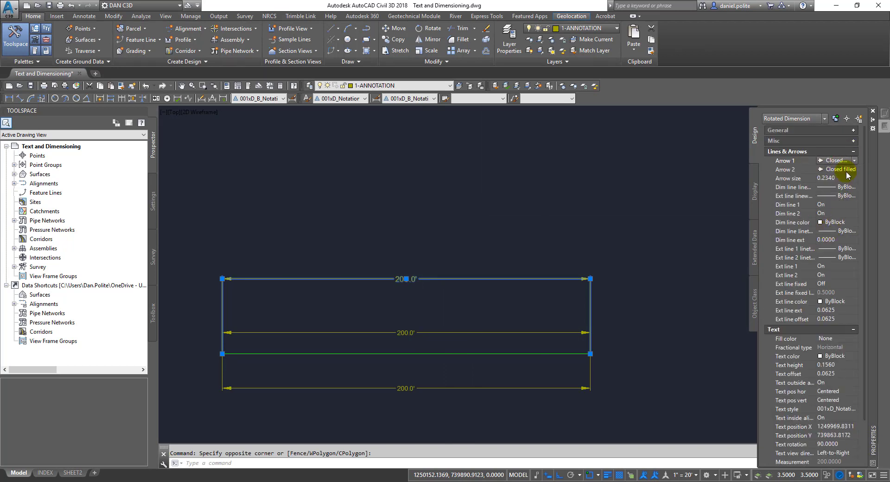
left_click(854, 161)
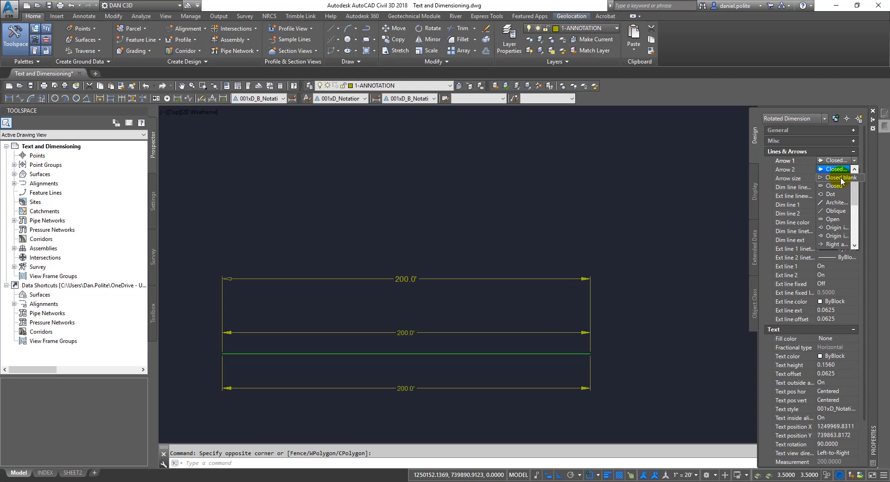
left_click(841, 178)
left_click(854, 161)
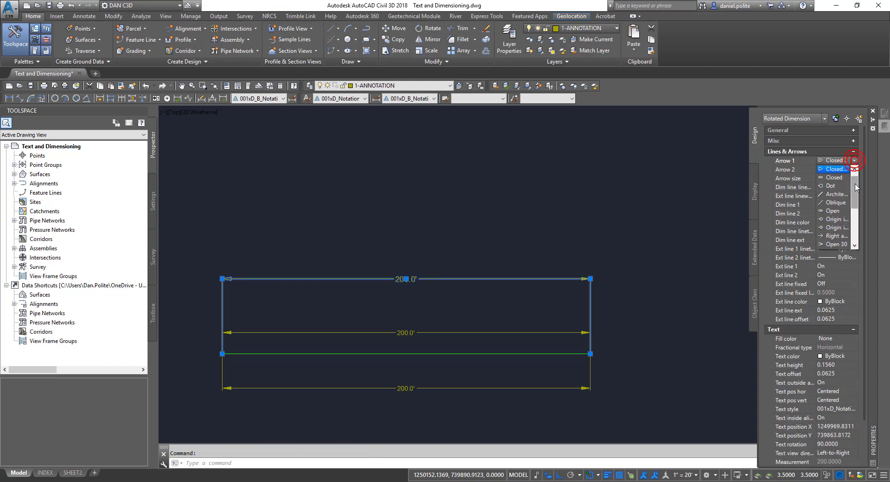
left_click(848, 169)
Step: Set the second arrowhead of the topmost dimension to Datum triangle filled, close its properties and deselect it
left_click(856, 169)
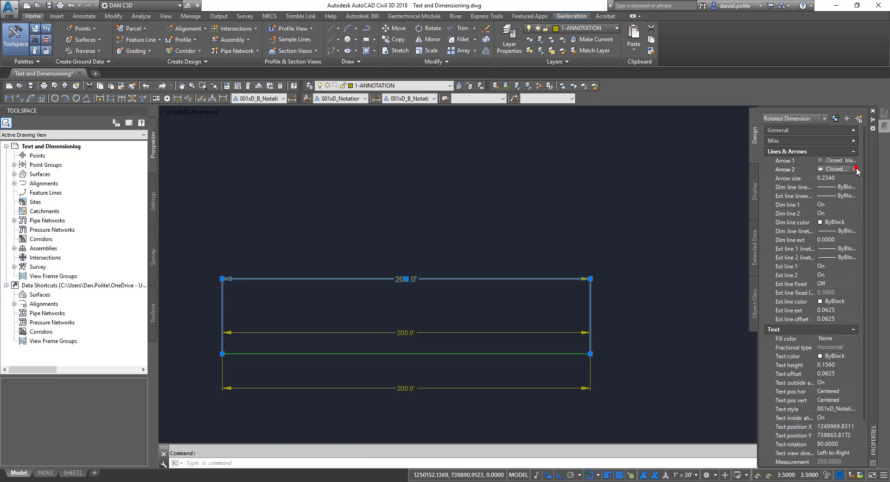
left_click(853, 169)
left_click_drag(854, 189, 860, 220)
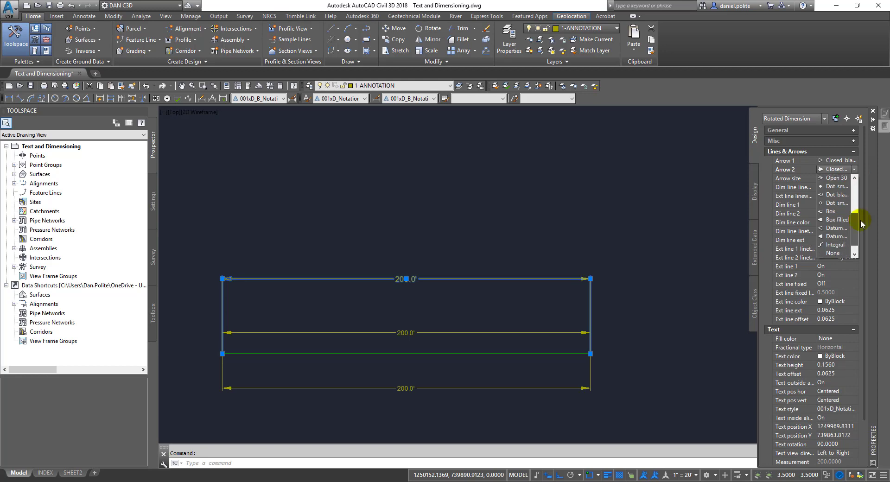
left_click(837, 237)
key("ctrl+1")
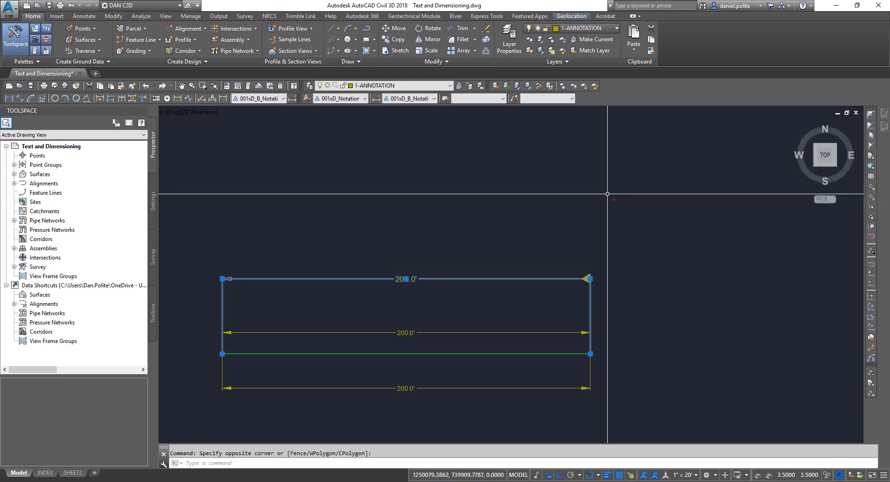
key("Escape")
scroll(348, 286, "up", 2)
scroll(452, 288, "down", 2)
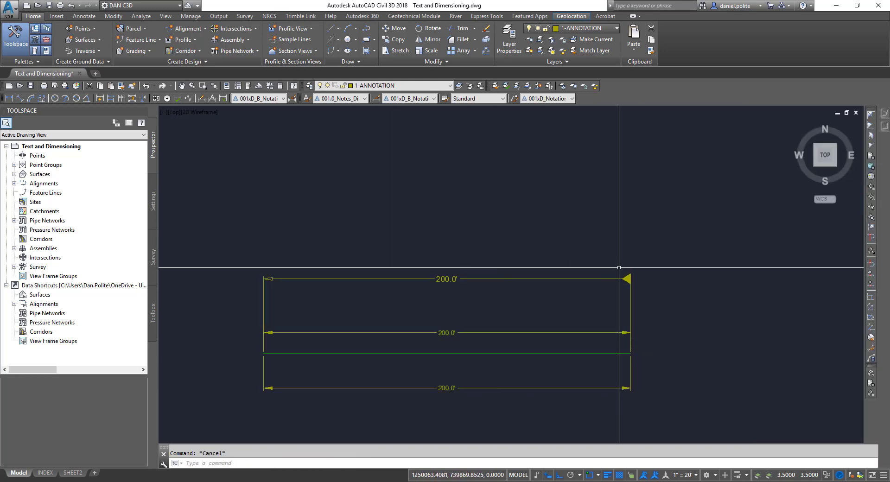
Step: Modify the 001xD_B_Notation dimension style to use Closed as both the first and second arrowhead
left_click(572, 278)
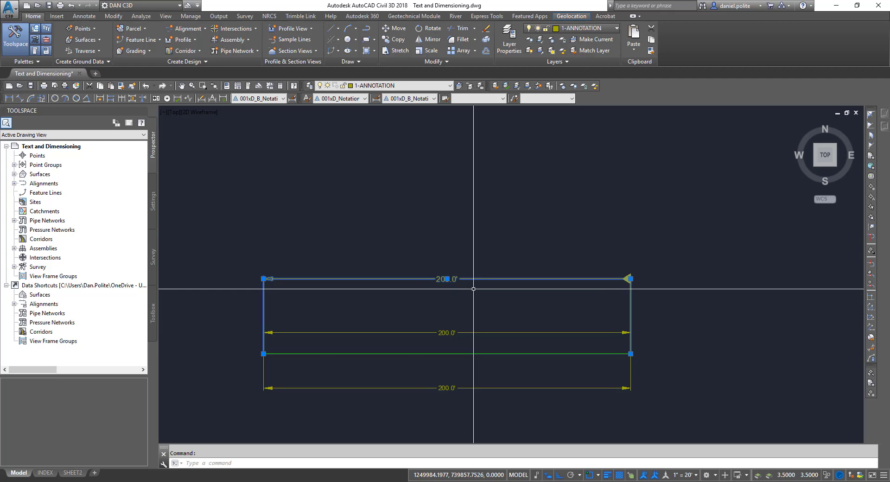
left_click(473, 289)
left_click(445, 255)
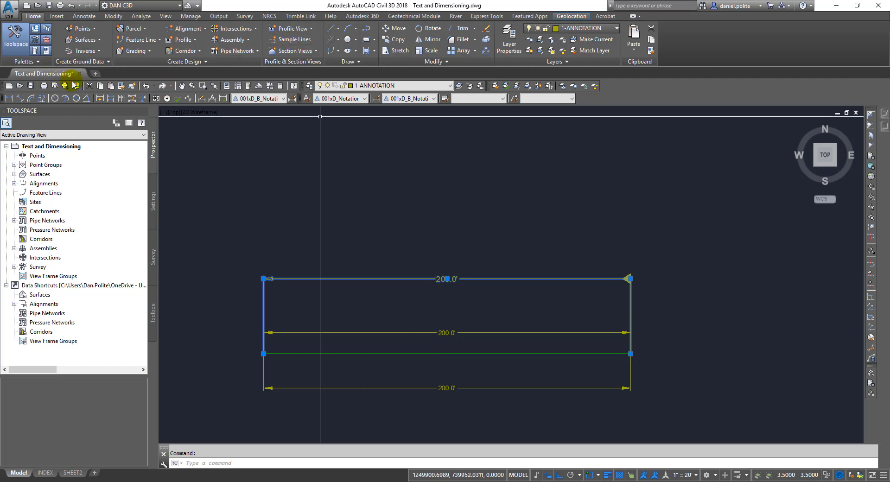
left_click(292, 98)
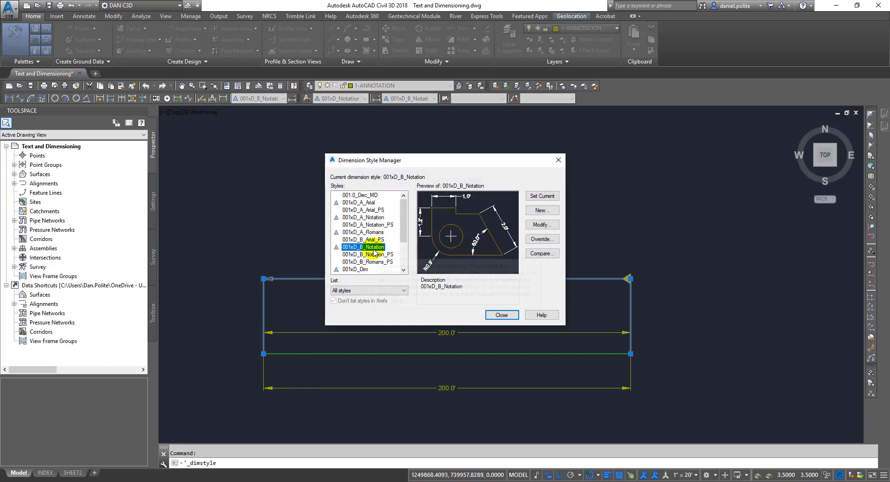
left_click(541, 224)
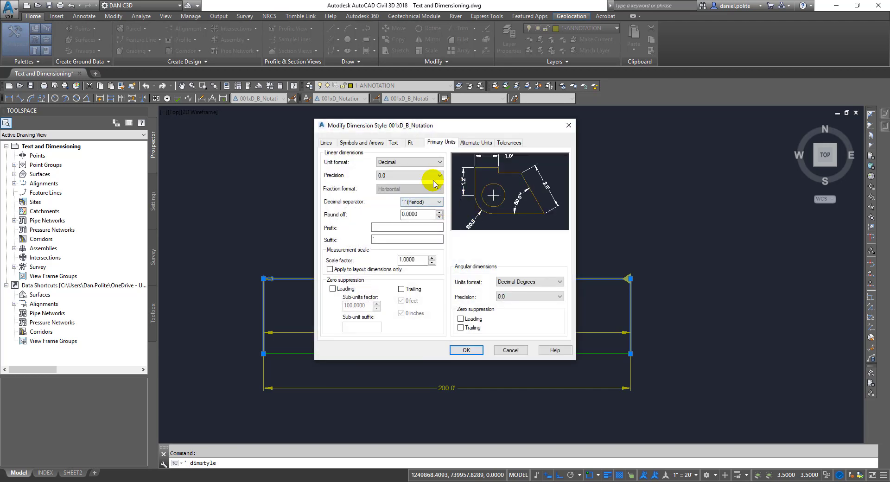
left_click(394, 143)
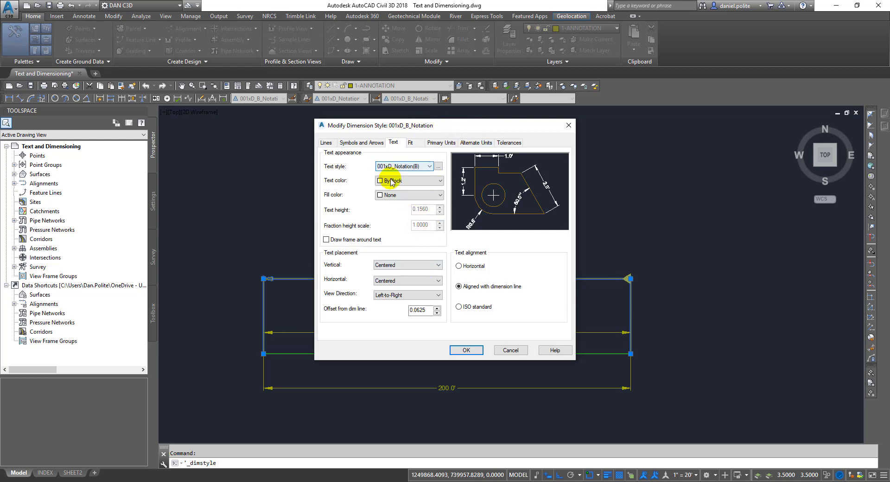
left_click(356, 148)
left_click(423, 171)
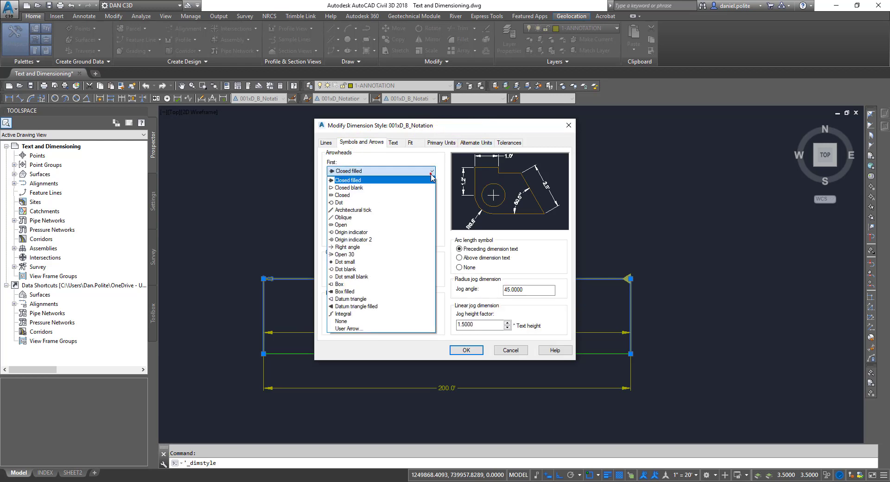
left_click(342, 194)
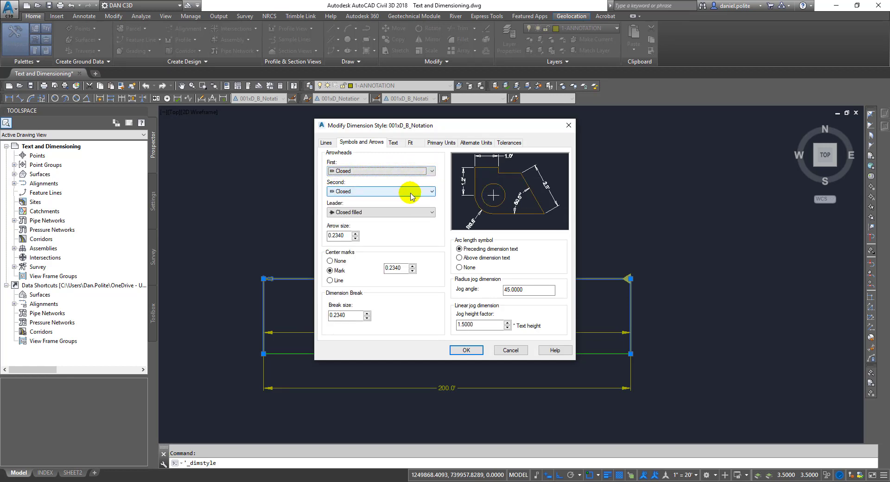
left_click(468, 351)
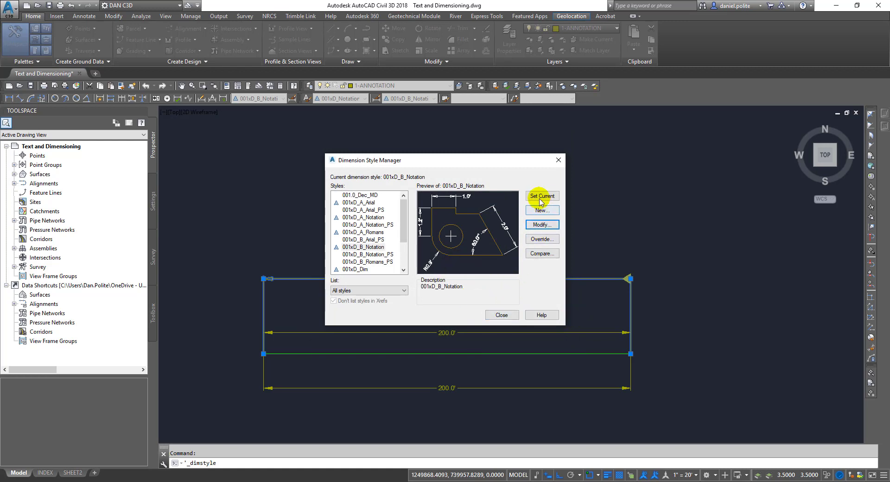
left_click(501, 315)
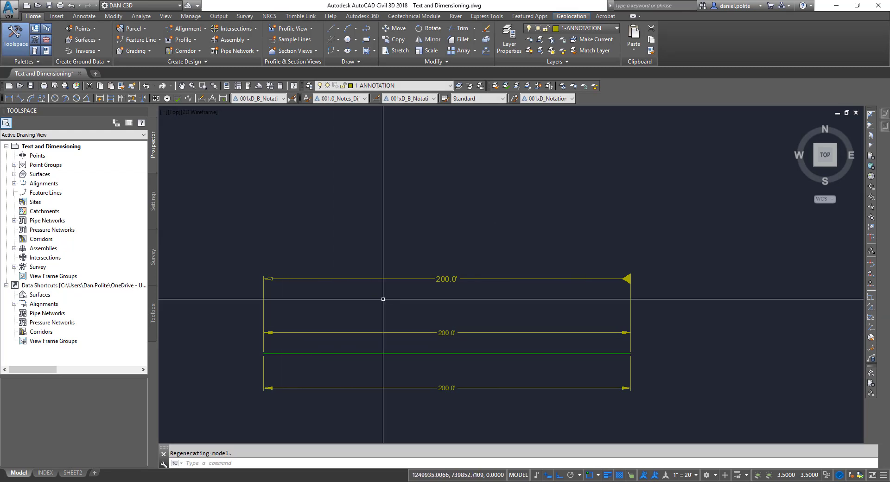
left_click(313, 278)
key("Escape")
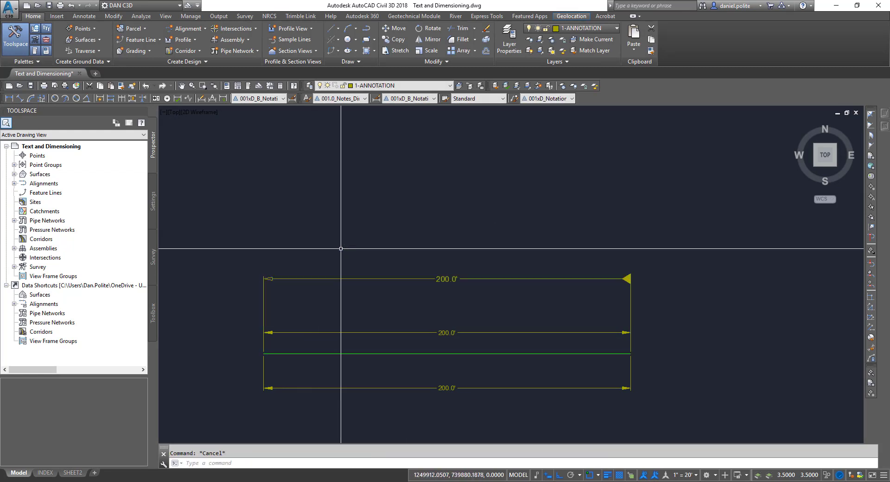
Step: Add a linear dimension with DIM across the full green line, placing it above the topmost existing dimension
type("DIM")
key("Return")
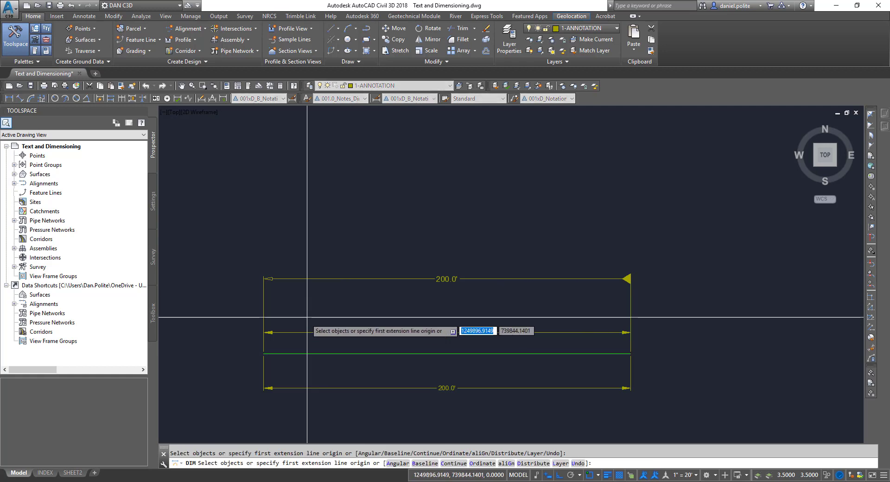
left_click(263, 354)
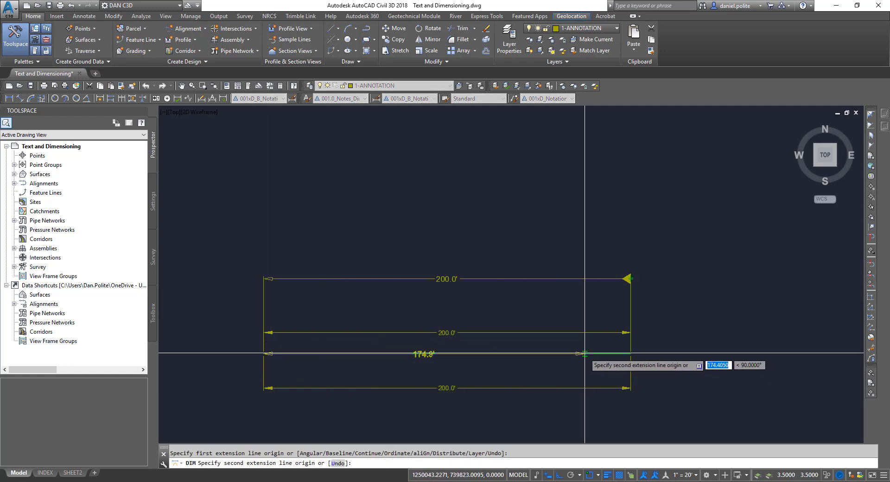
left_click(630, 353)
left_click(621, 223)
Step: Compare the arrowheads at both ends of the new topmost dimension with those of the dimensions below it
scroll(430, 220, "up", 2)
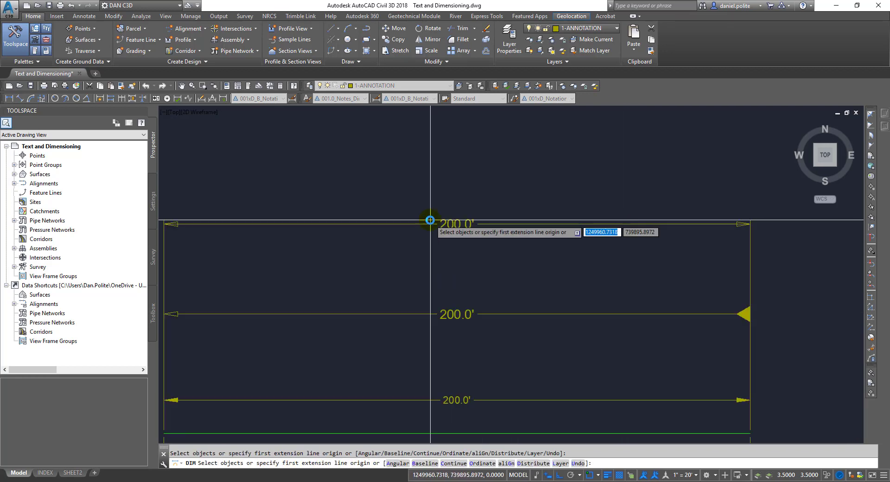
scroll(420, 294, "down", 1)
middle_click_drag(313, 291, 463, 281)
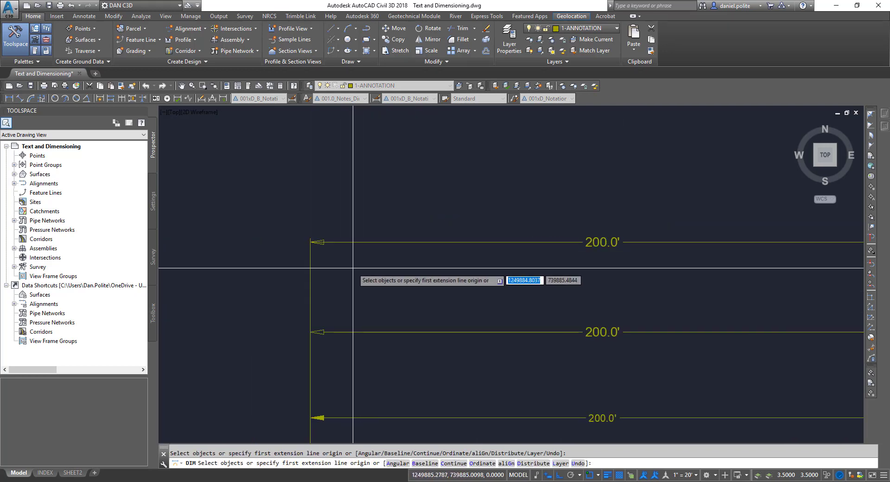
middle_click_drag(644, 284, 390, 297)
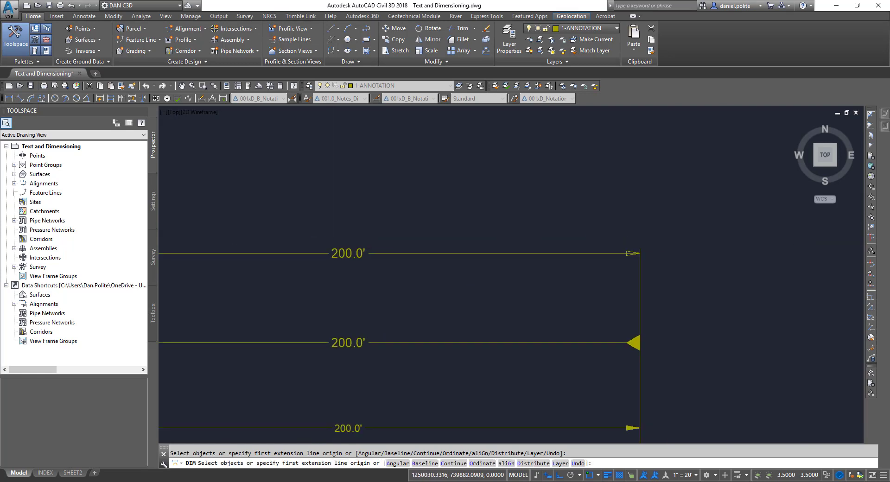
key("Escape")
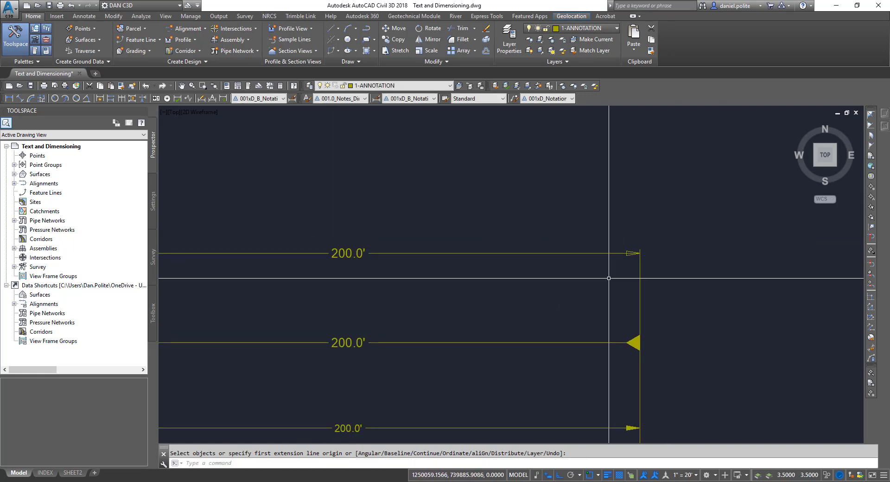
left_click(609, 279)
left_click(560, 222)
scroll(490, 199, "down", 1)
key("Escape")
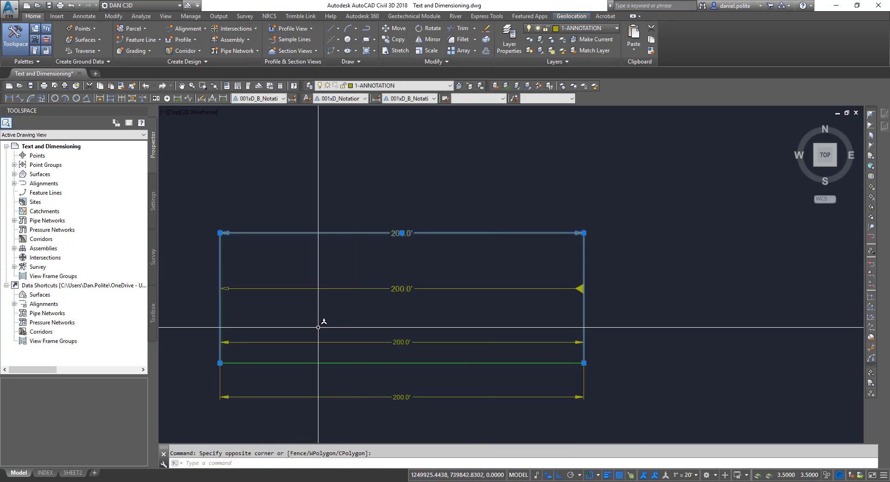
scroll(456, 239, "up", 2)
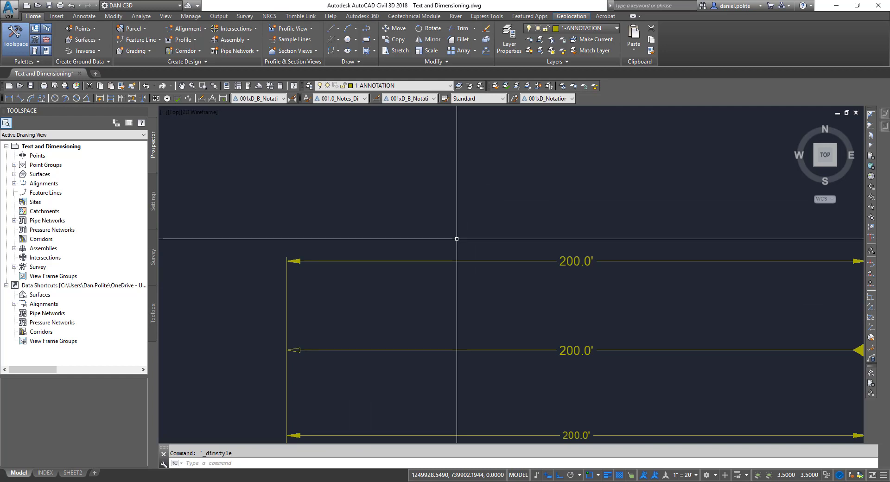